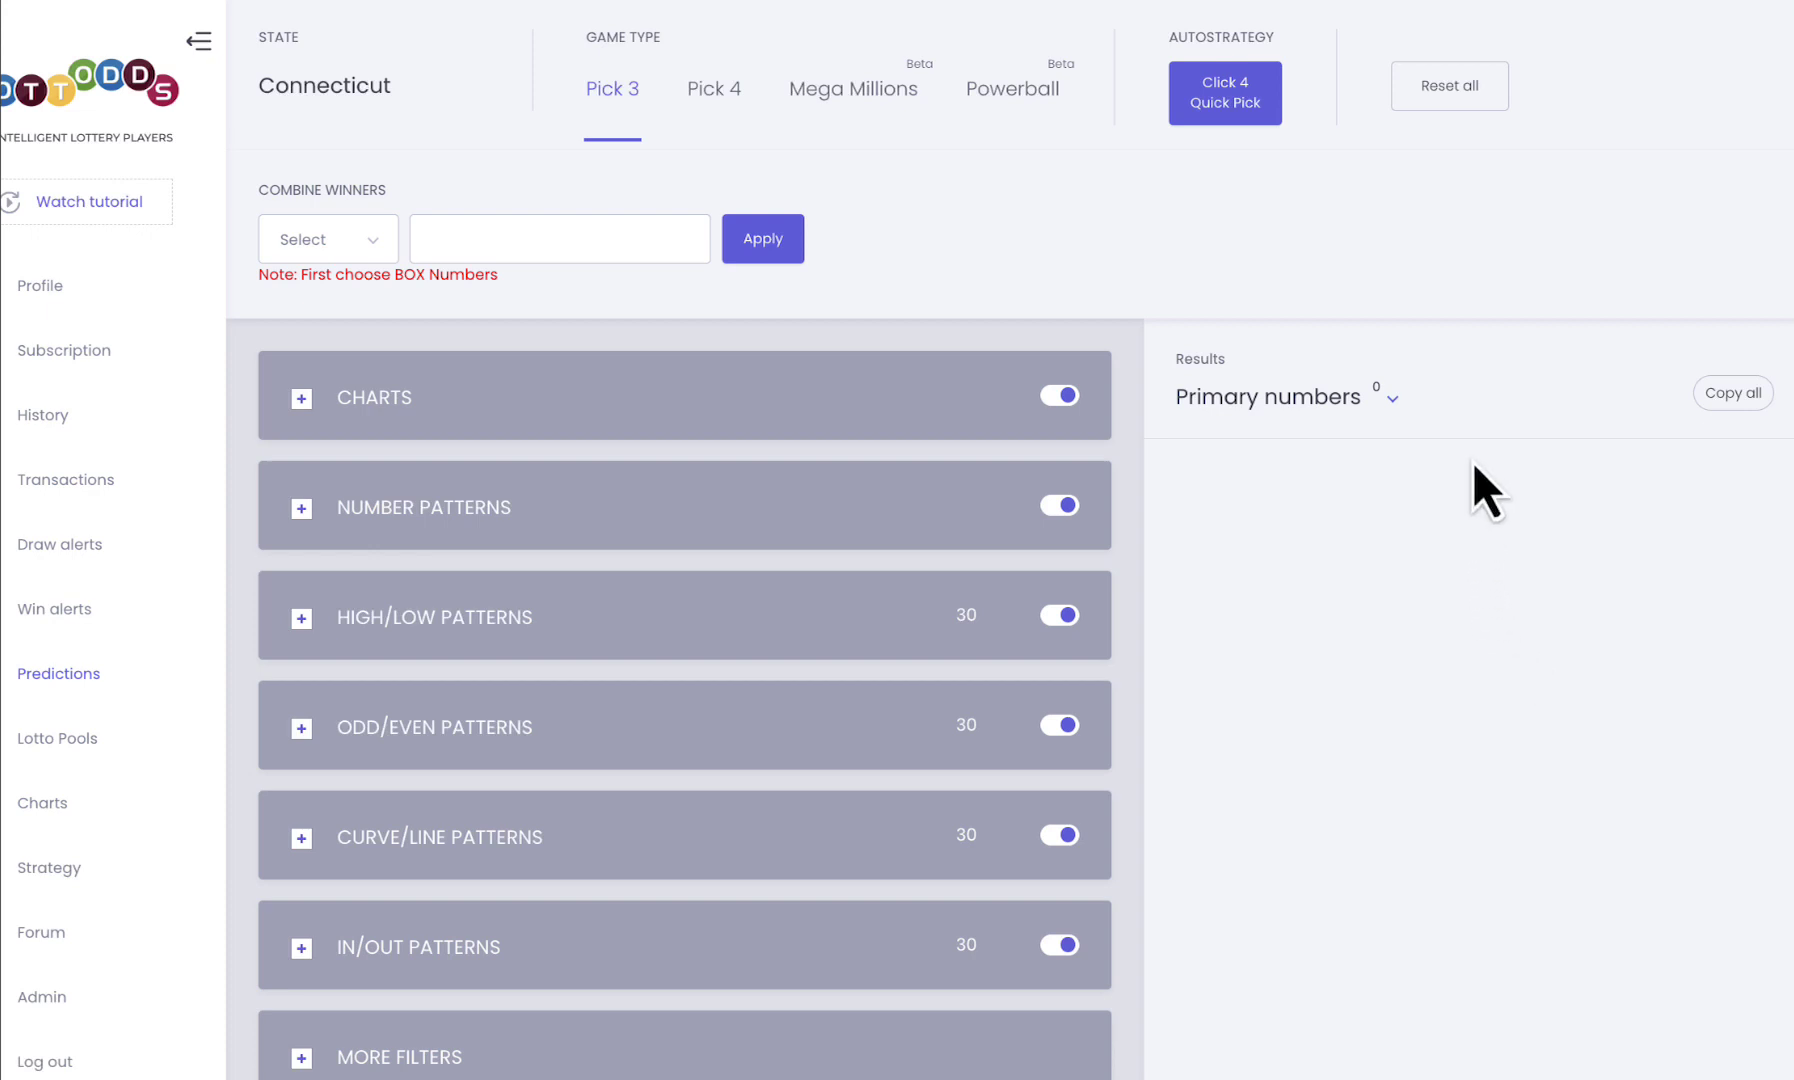
# Show the Pick 3 results as Box numbers and apply the Quick Pick autostrategy.
pyautogui.click(1393, 400)
pyautogui.click(1305, 505)
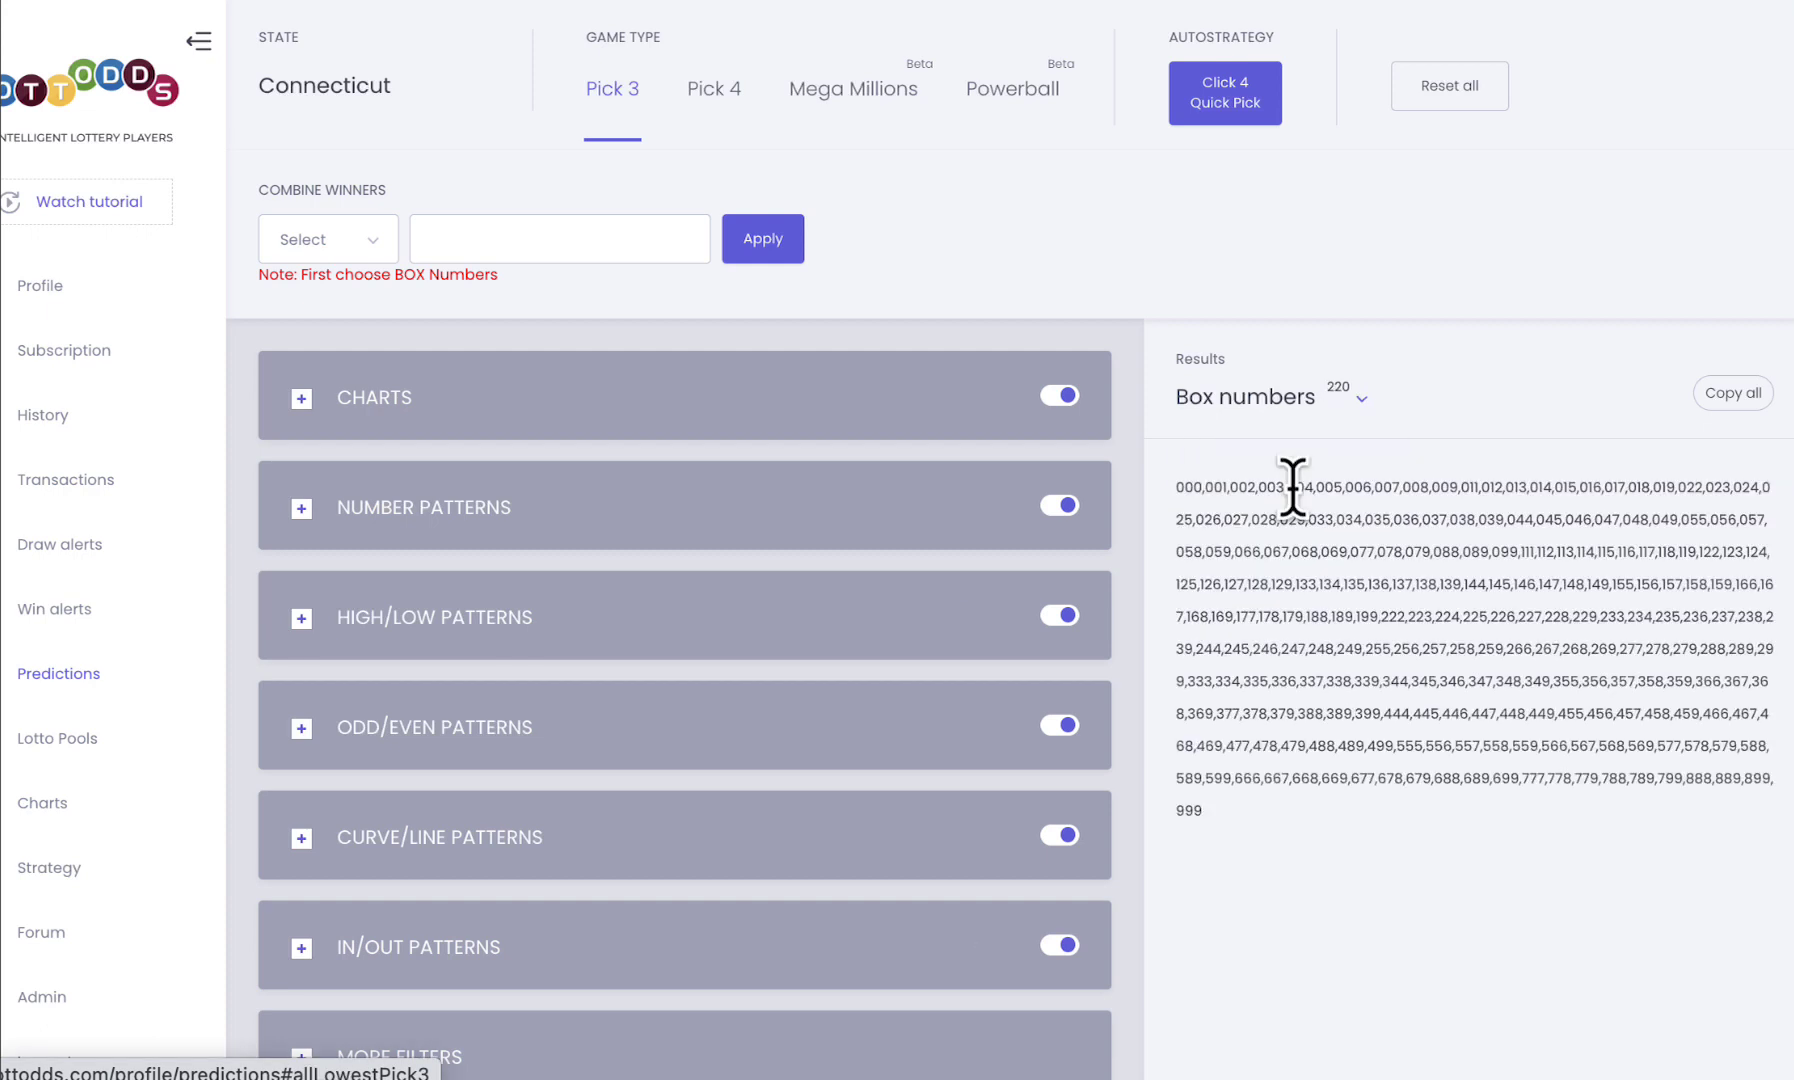
pyautogui.click(1234, 110)
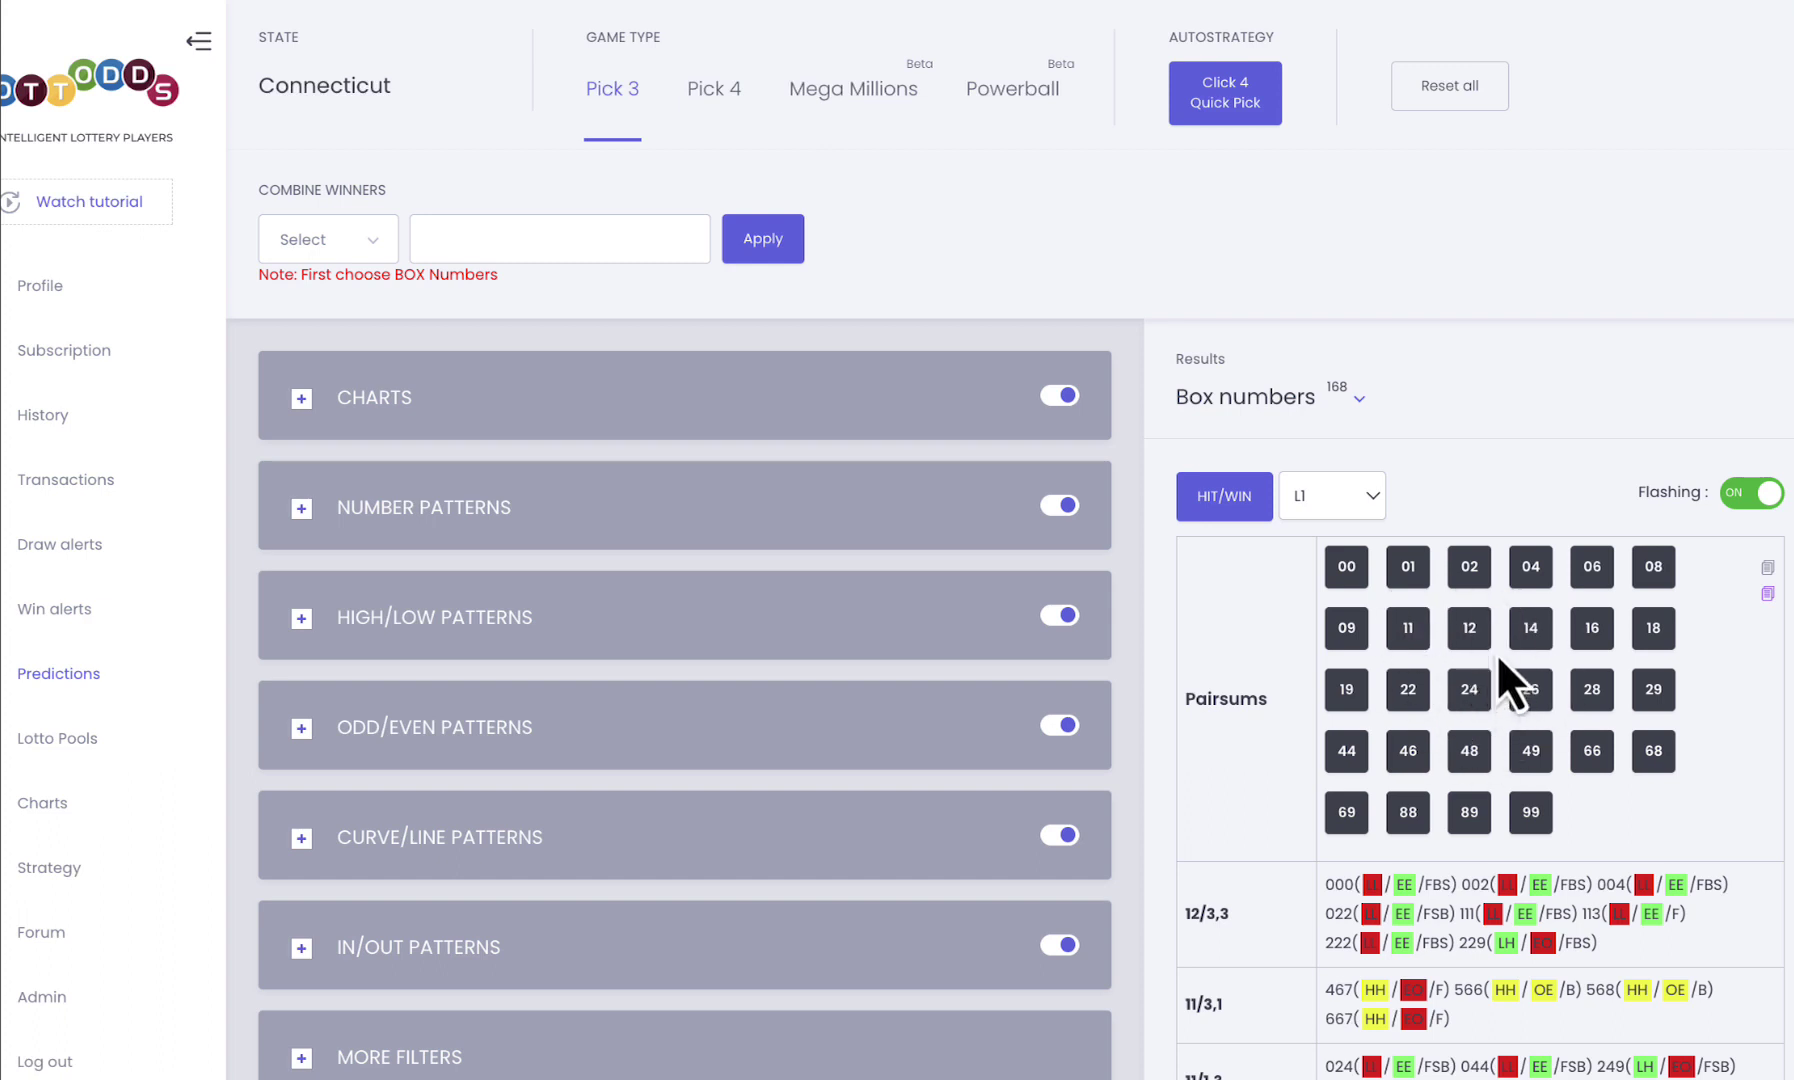
pyautogui.scroll(-2, 1566, 378)
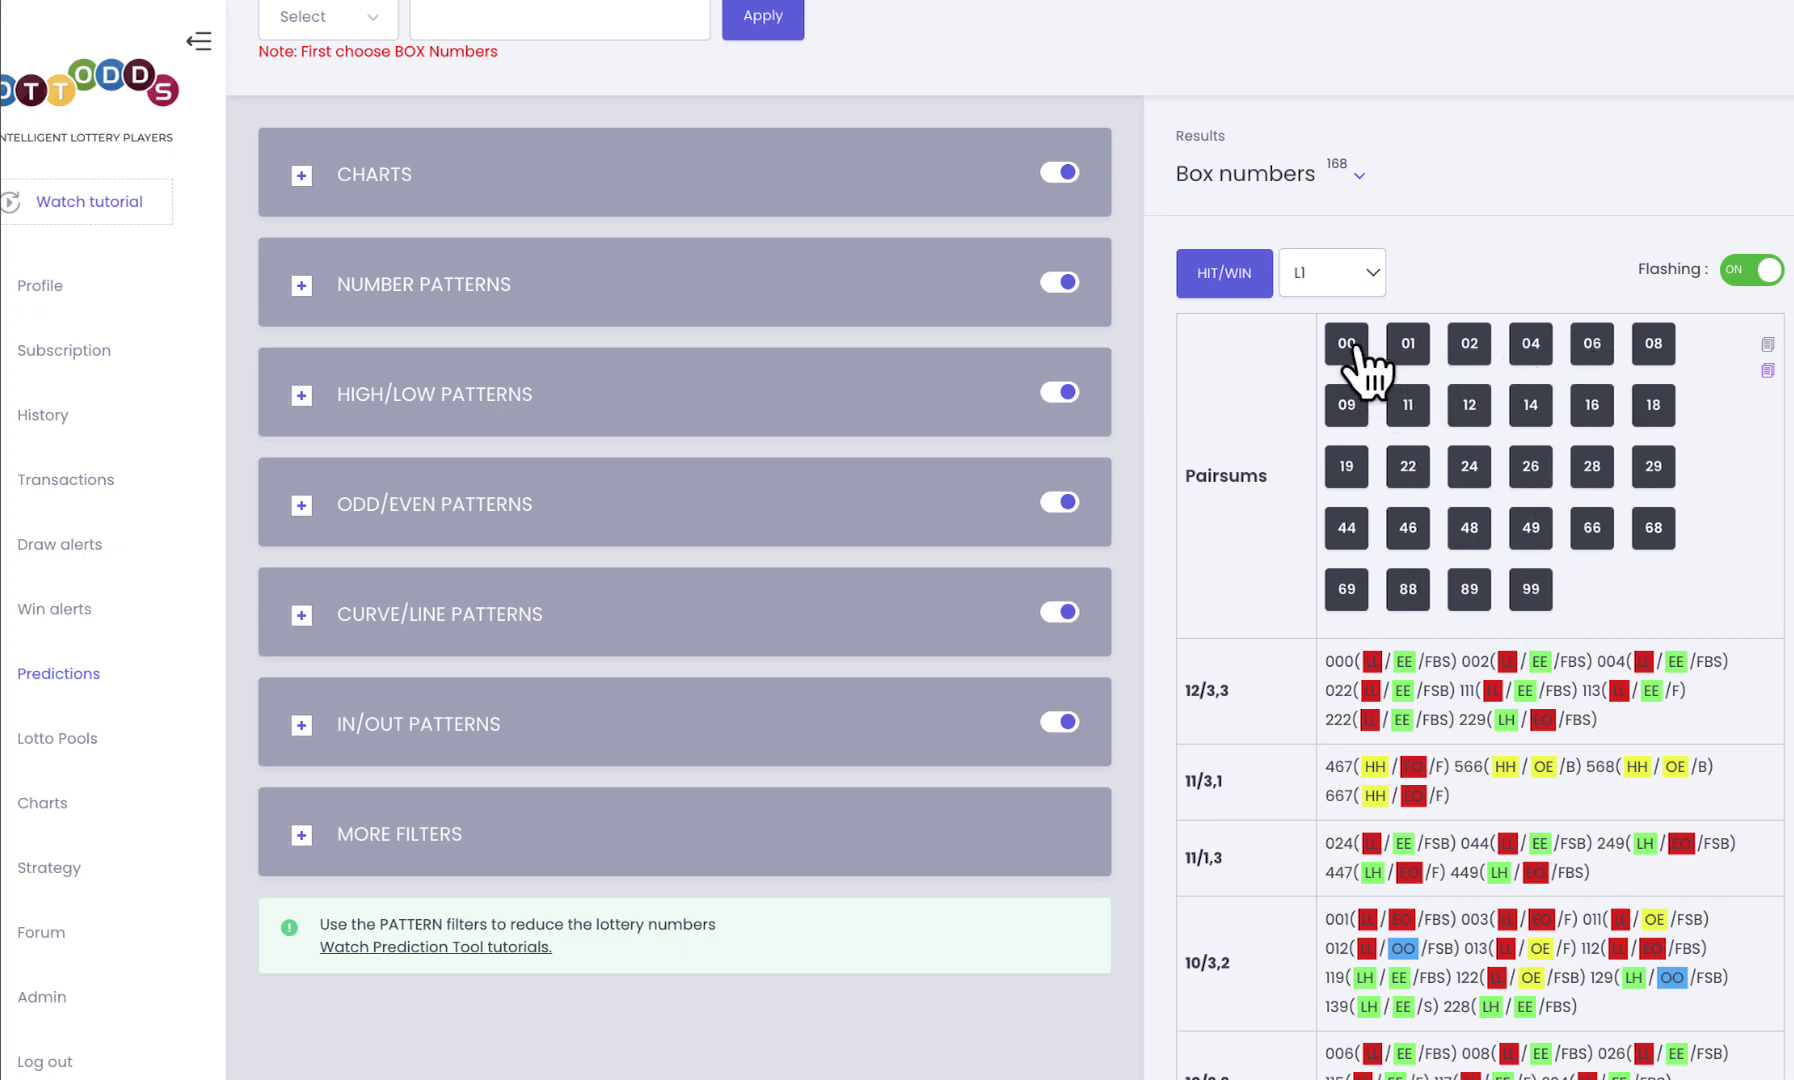
pyautogui.scroll(-1, 1505, 235)
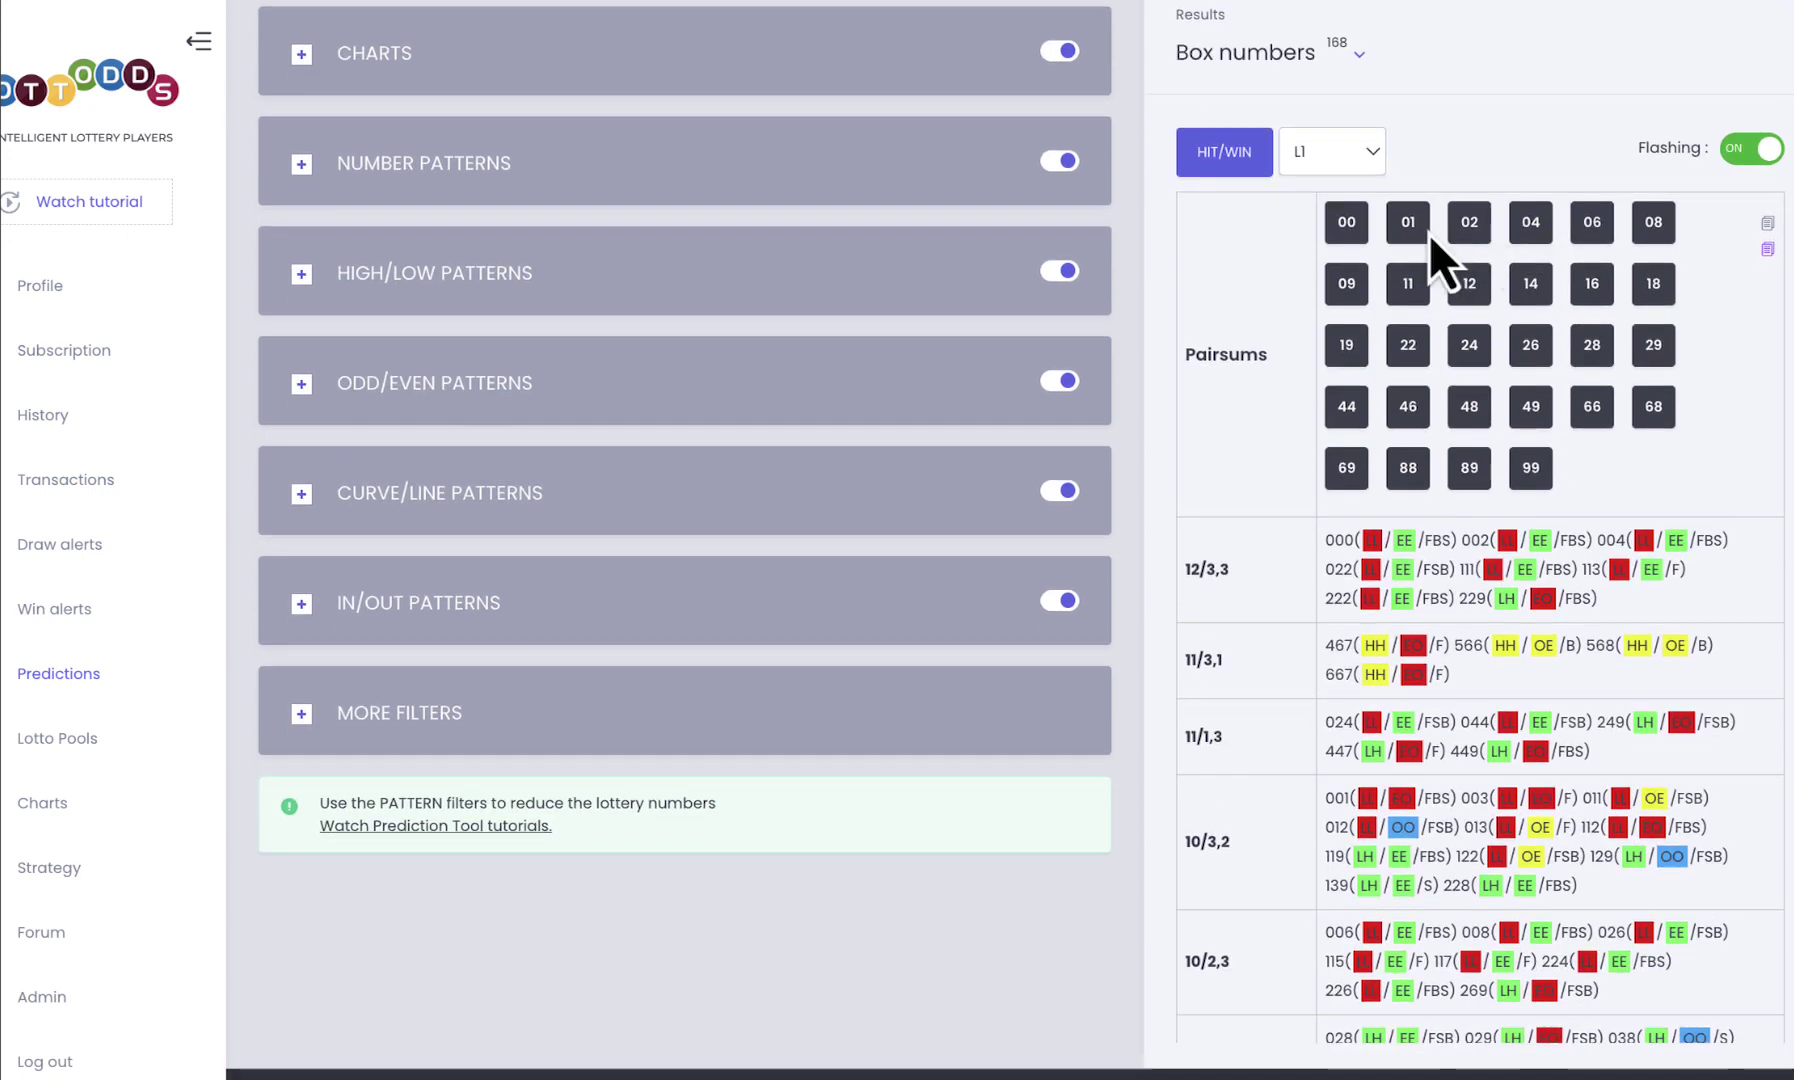
pyautogui.click(1360, 230)
pyautogui.click(1405, 235)
pyautogui.click(1402, 282)
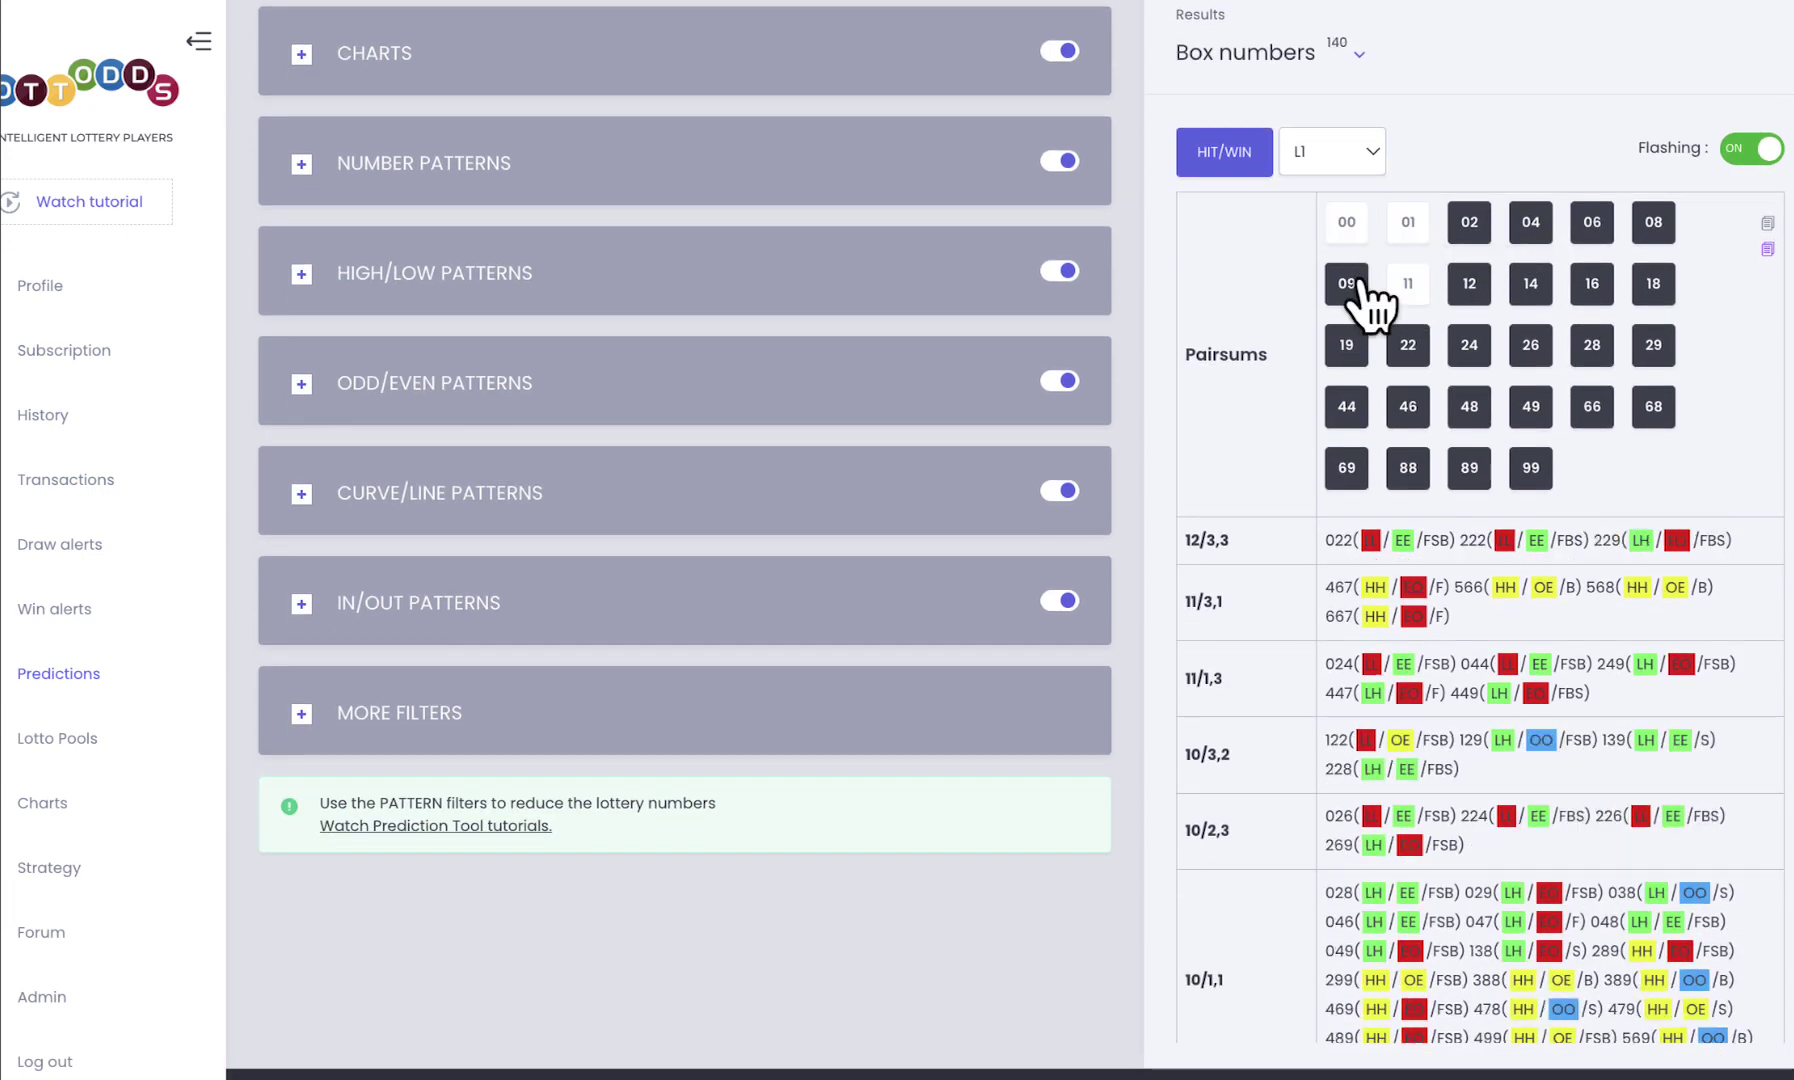
pyautogui.click(1358, 285)
pyautogui.click(1350, 346)
pyautogui.click(1406, 348)
pyautogui.click(1350, 405)
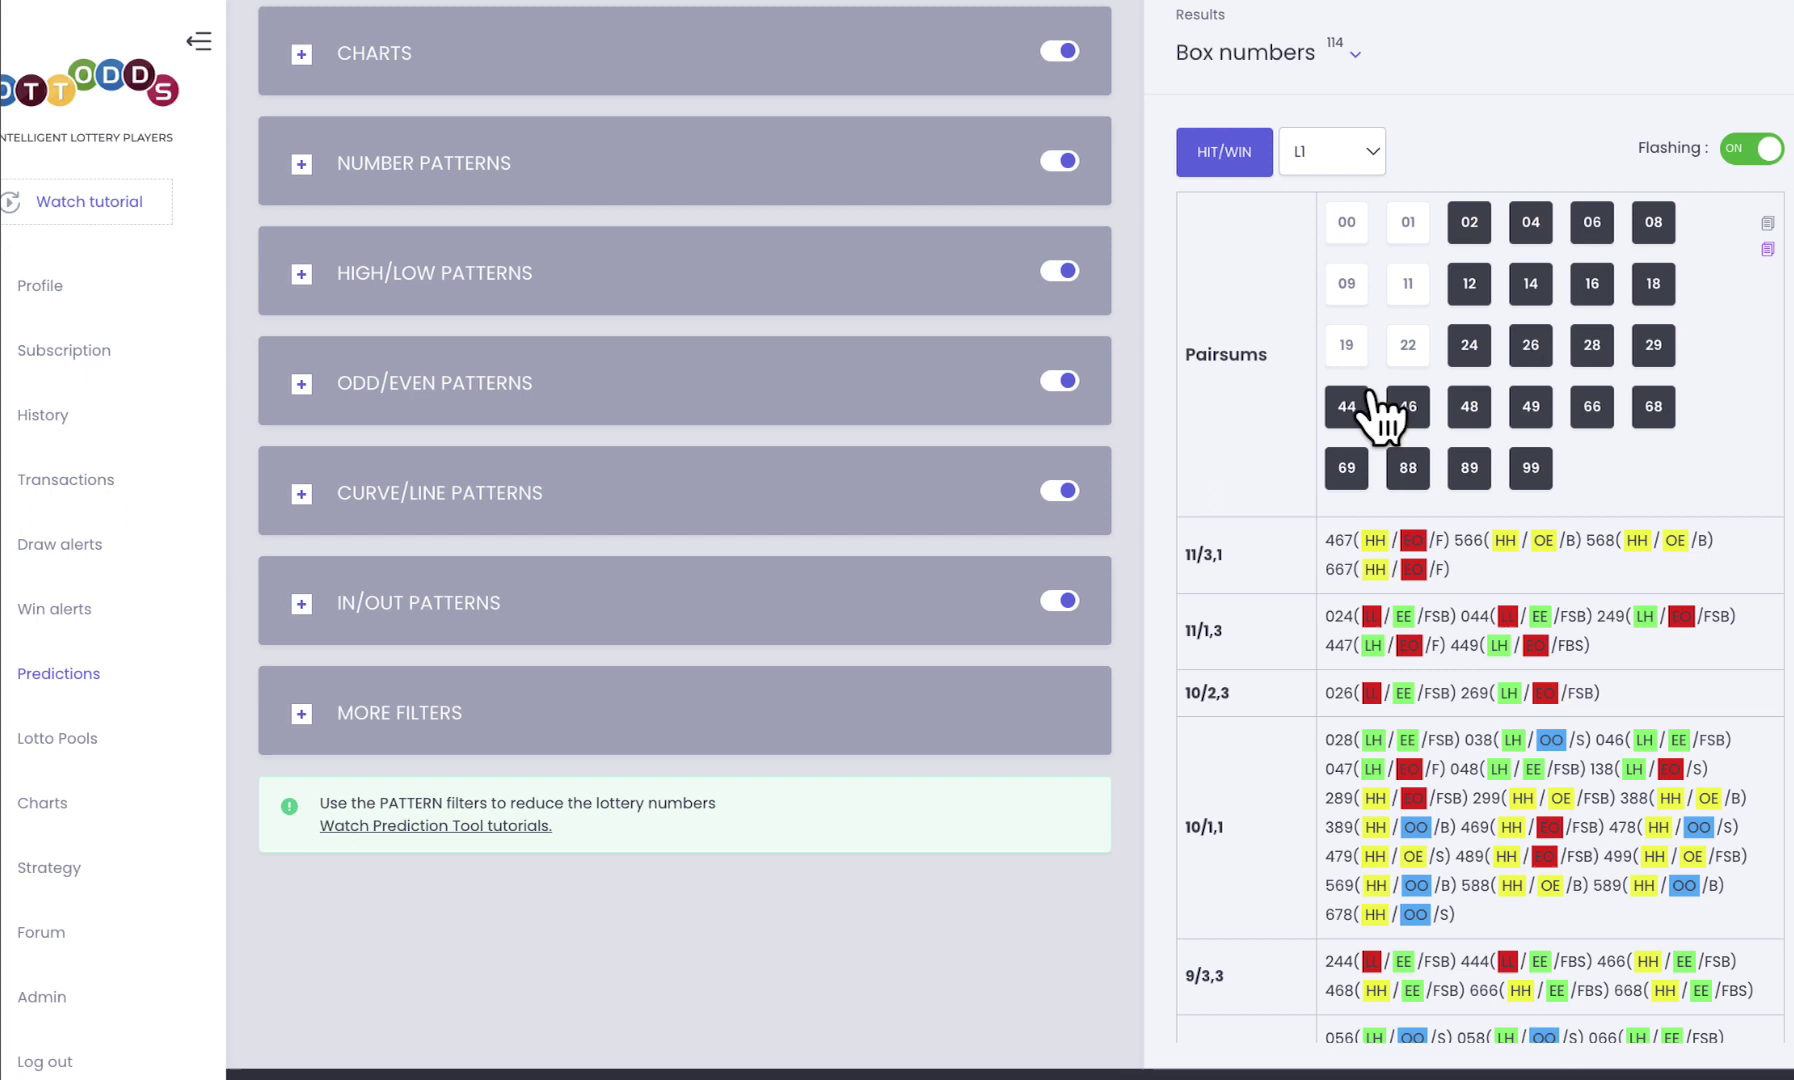
pyautogui.click(1350, 408)
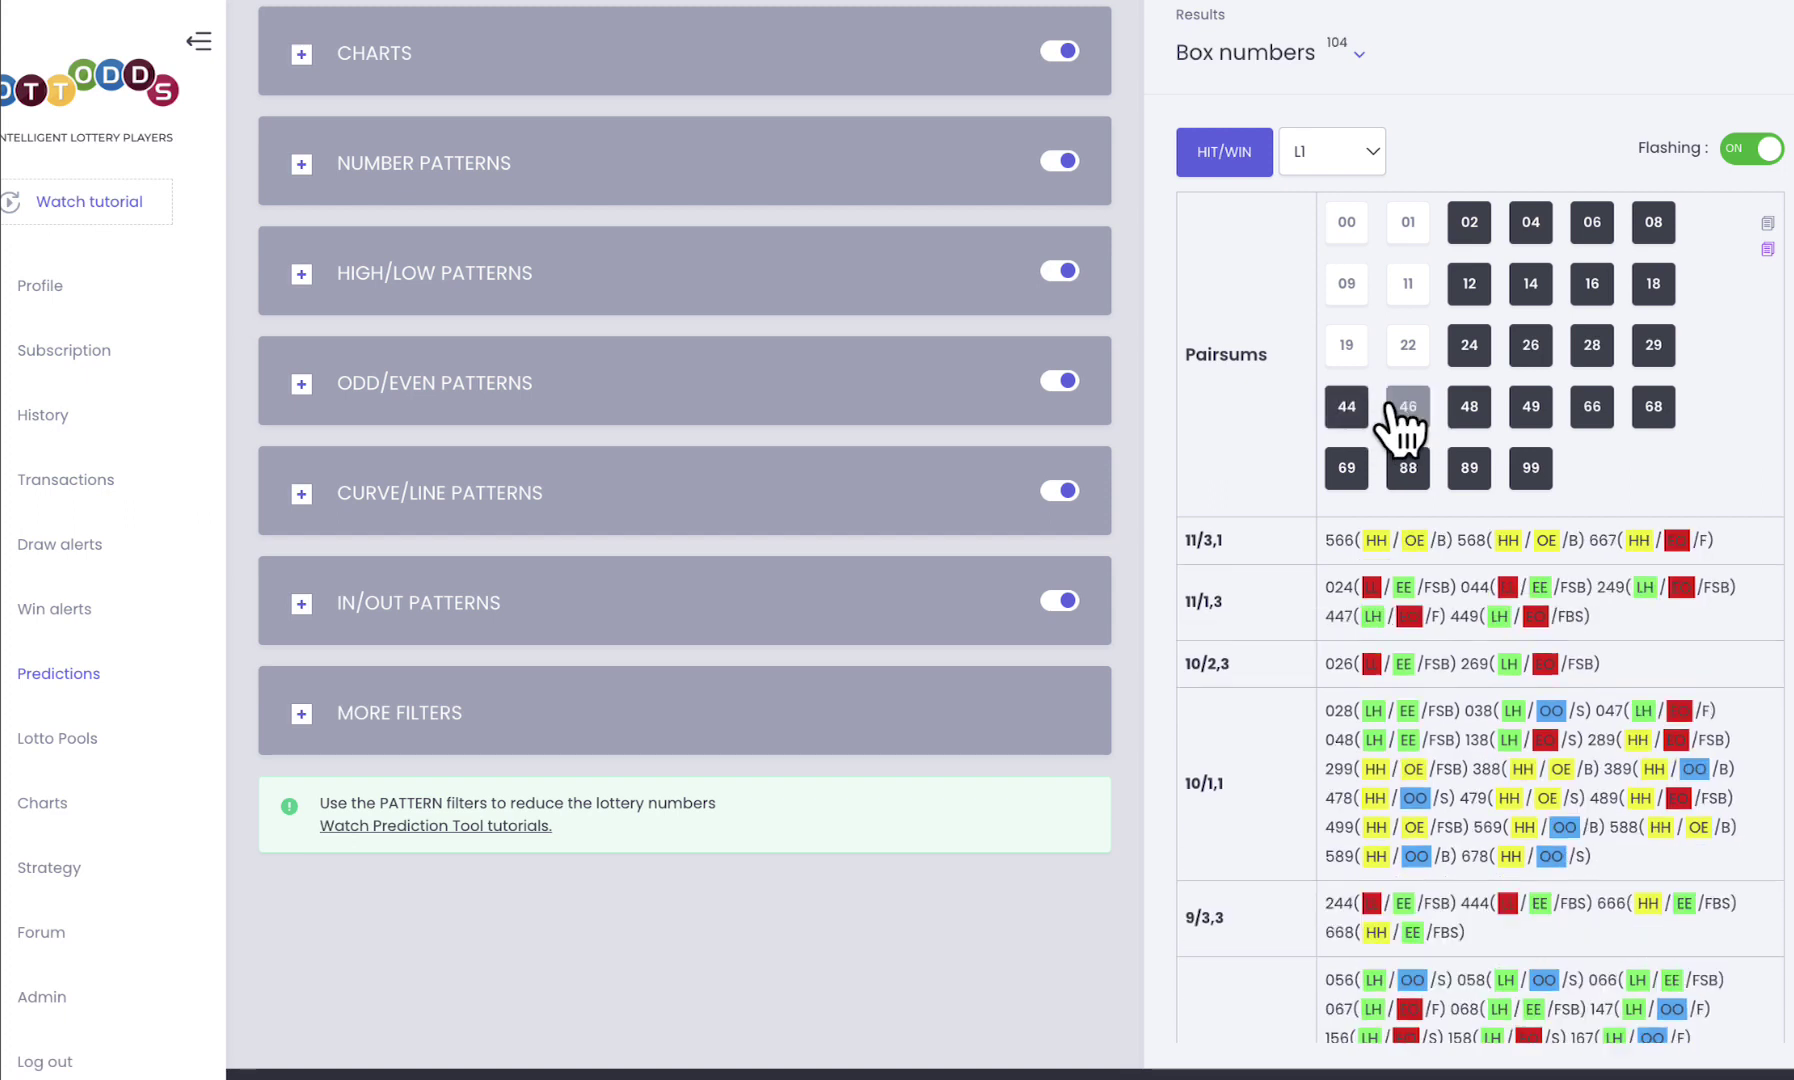
pyautogui.click(1405, 350)
pyautogui.click(1350, 345)
pyautogui.click(1406, 288)
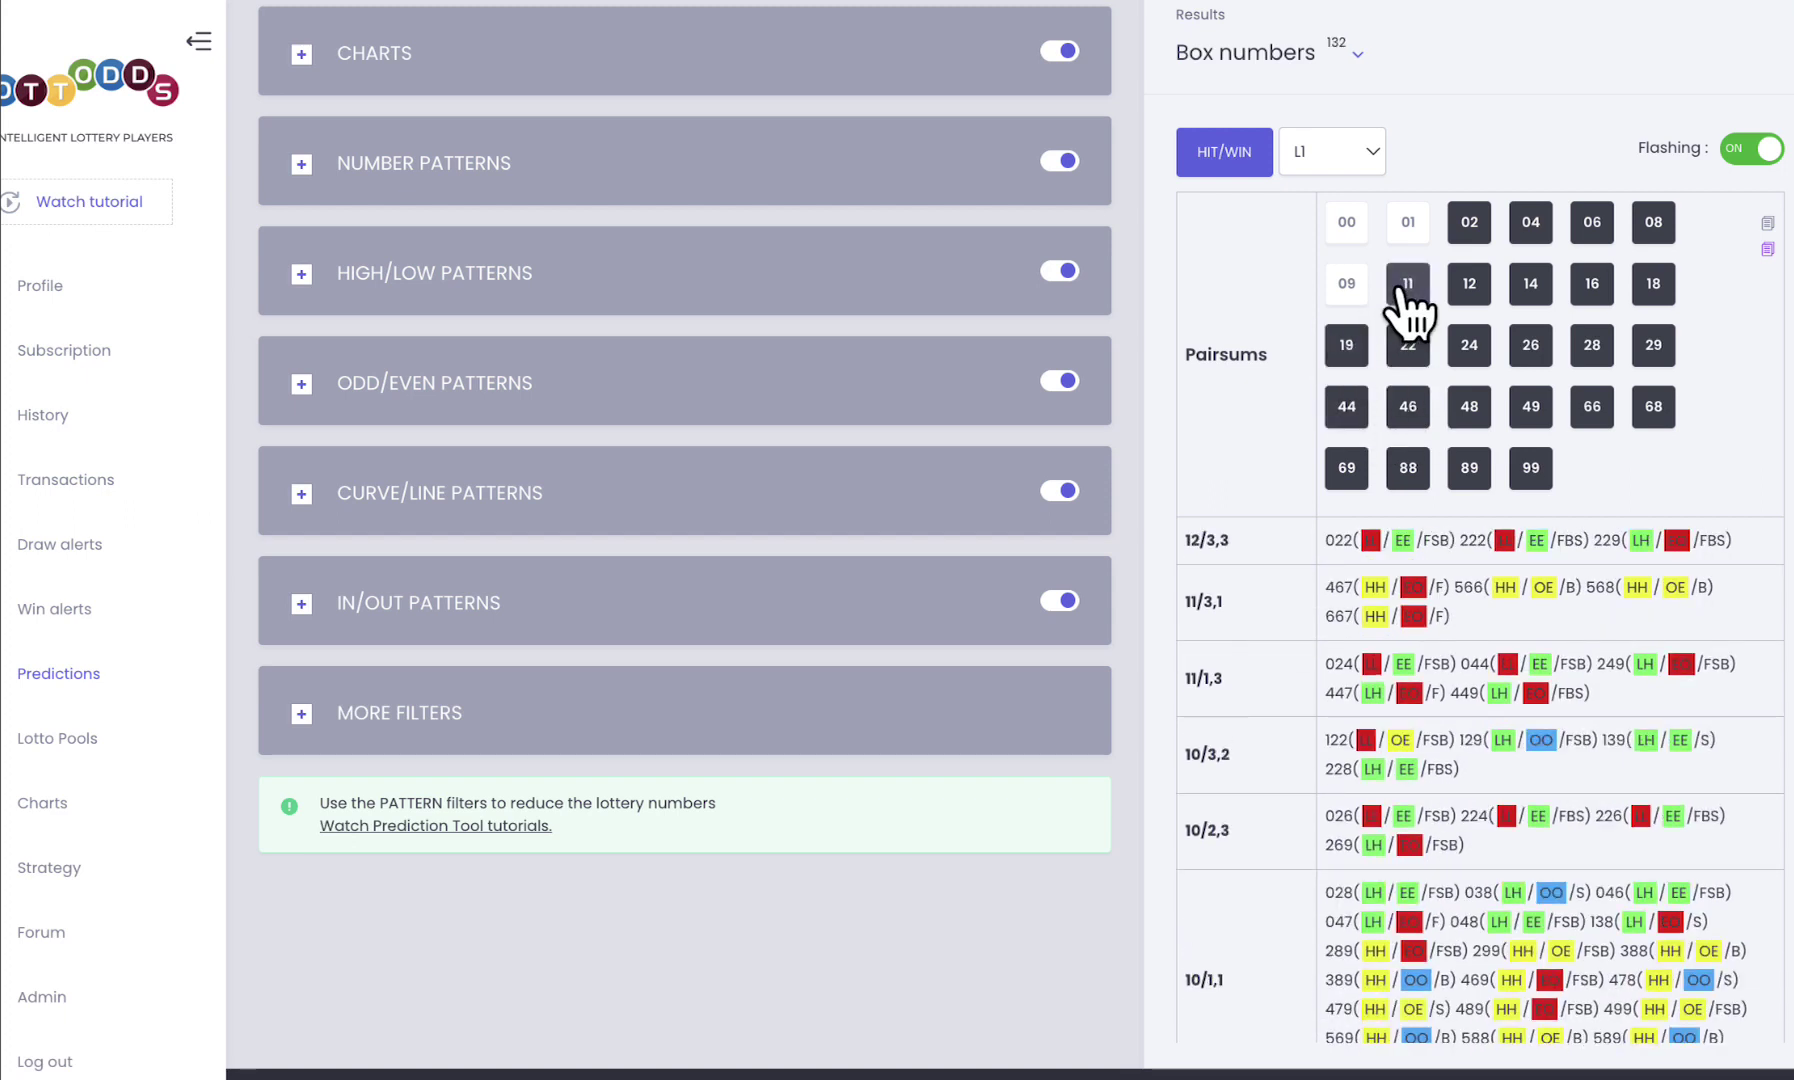
pyautogui.click(1347, 290)
pyautogui.click(1412, 226)
pyautogui.click(1350, 228)
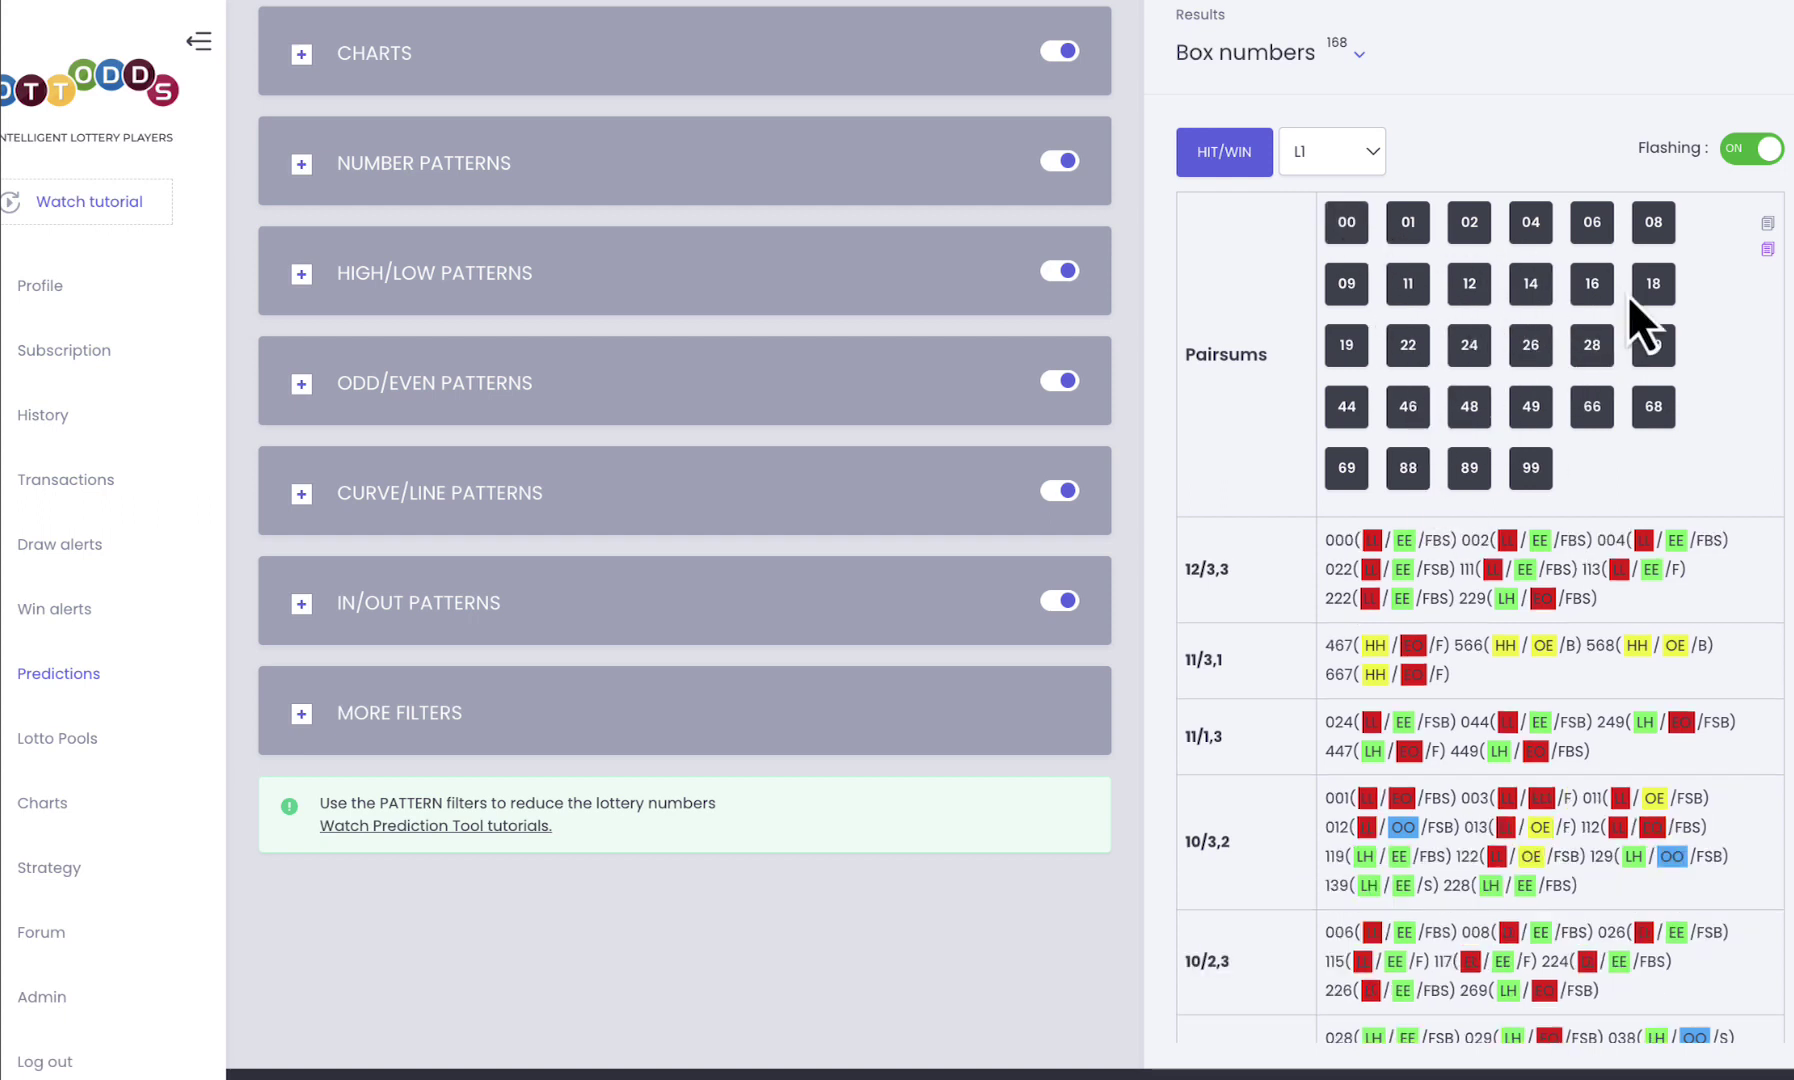
pyautogui.click(1600, 410)
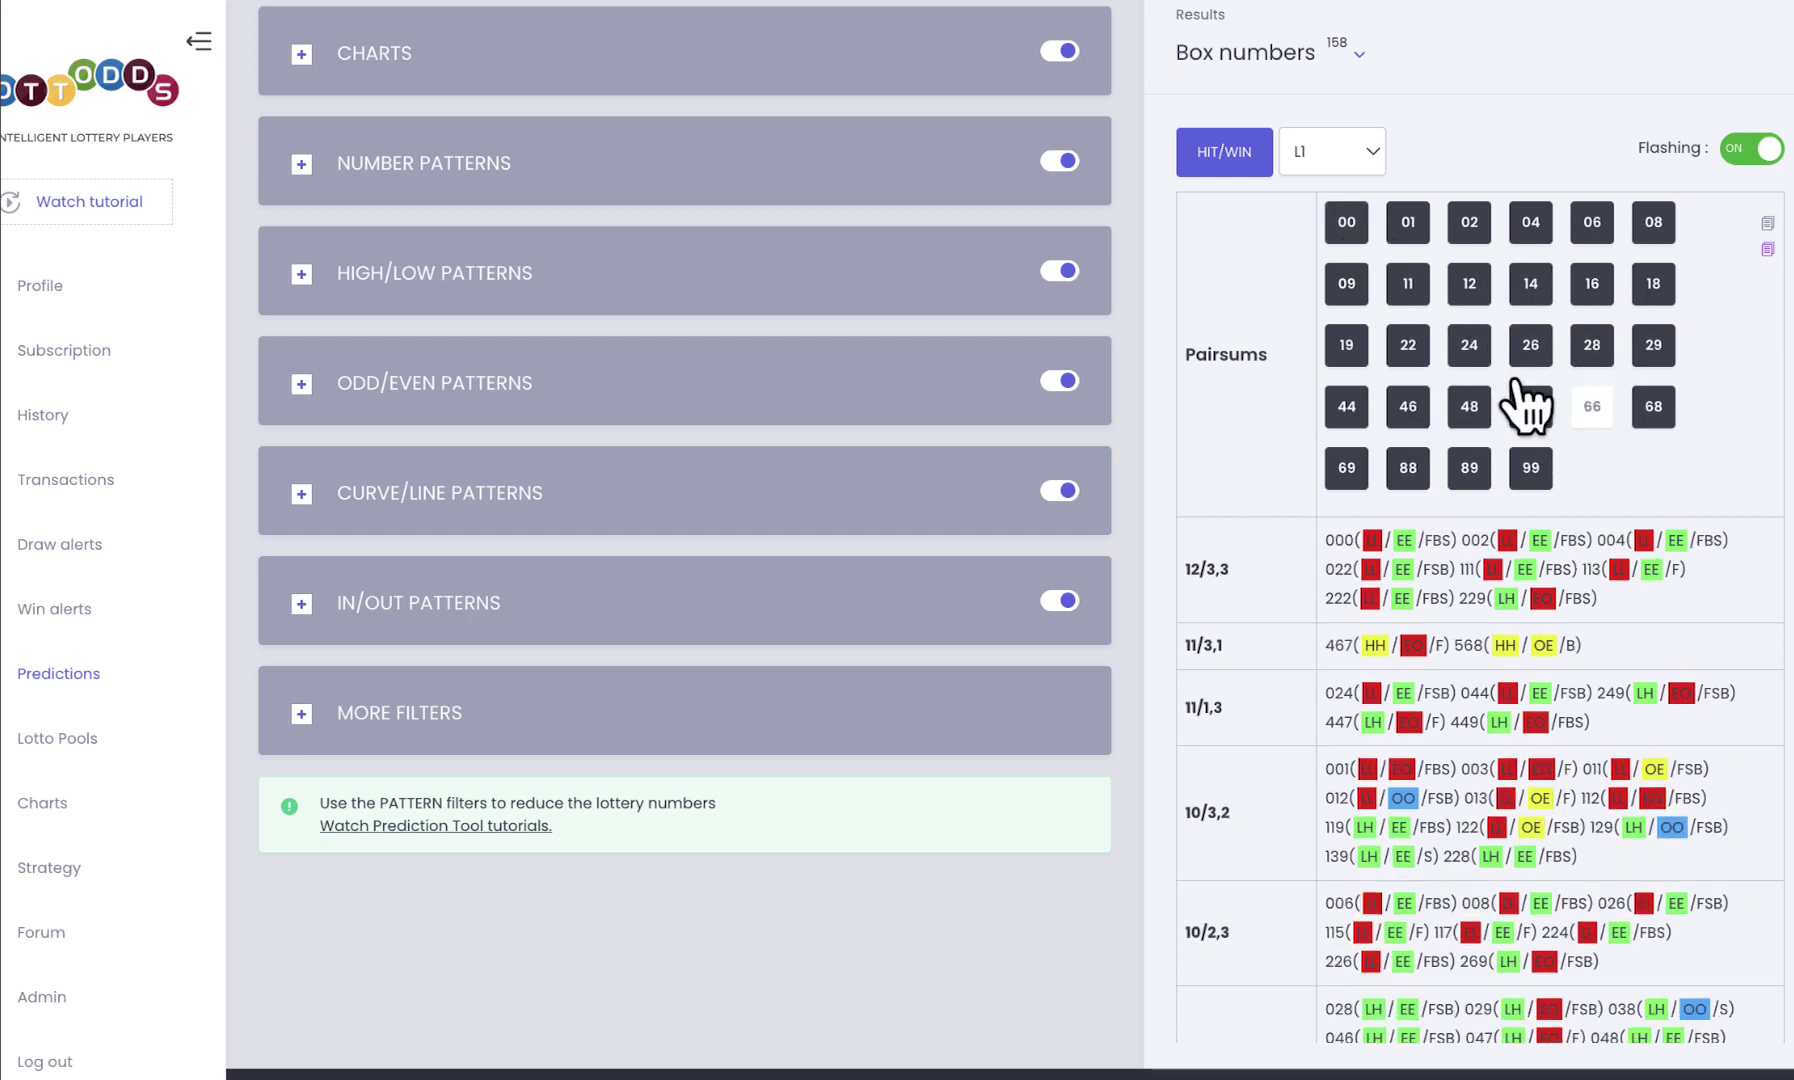
pyautogui.click(1596, 408)
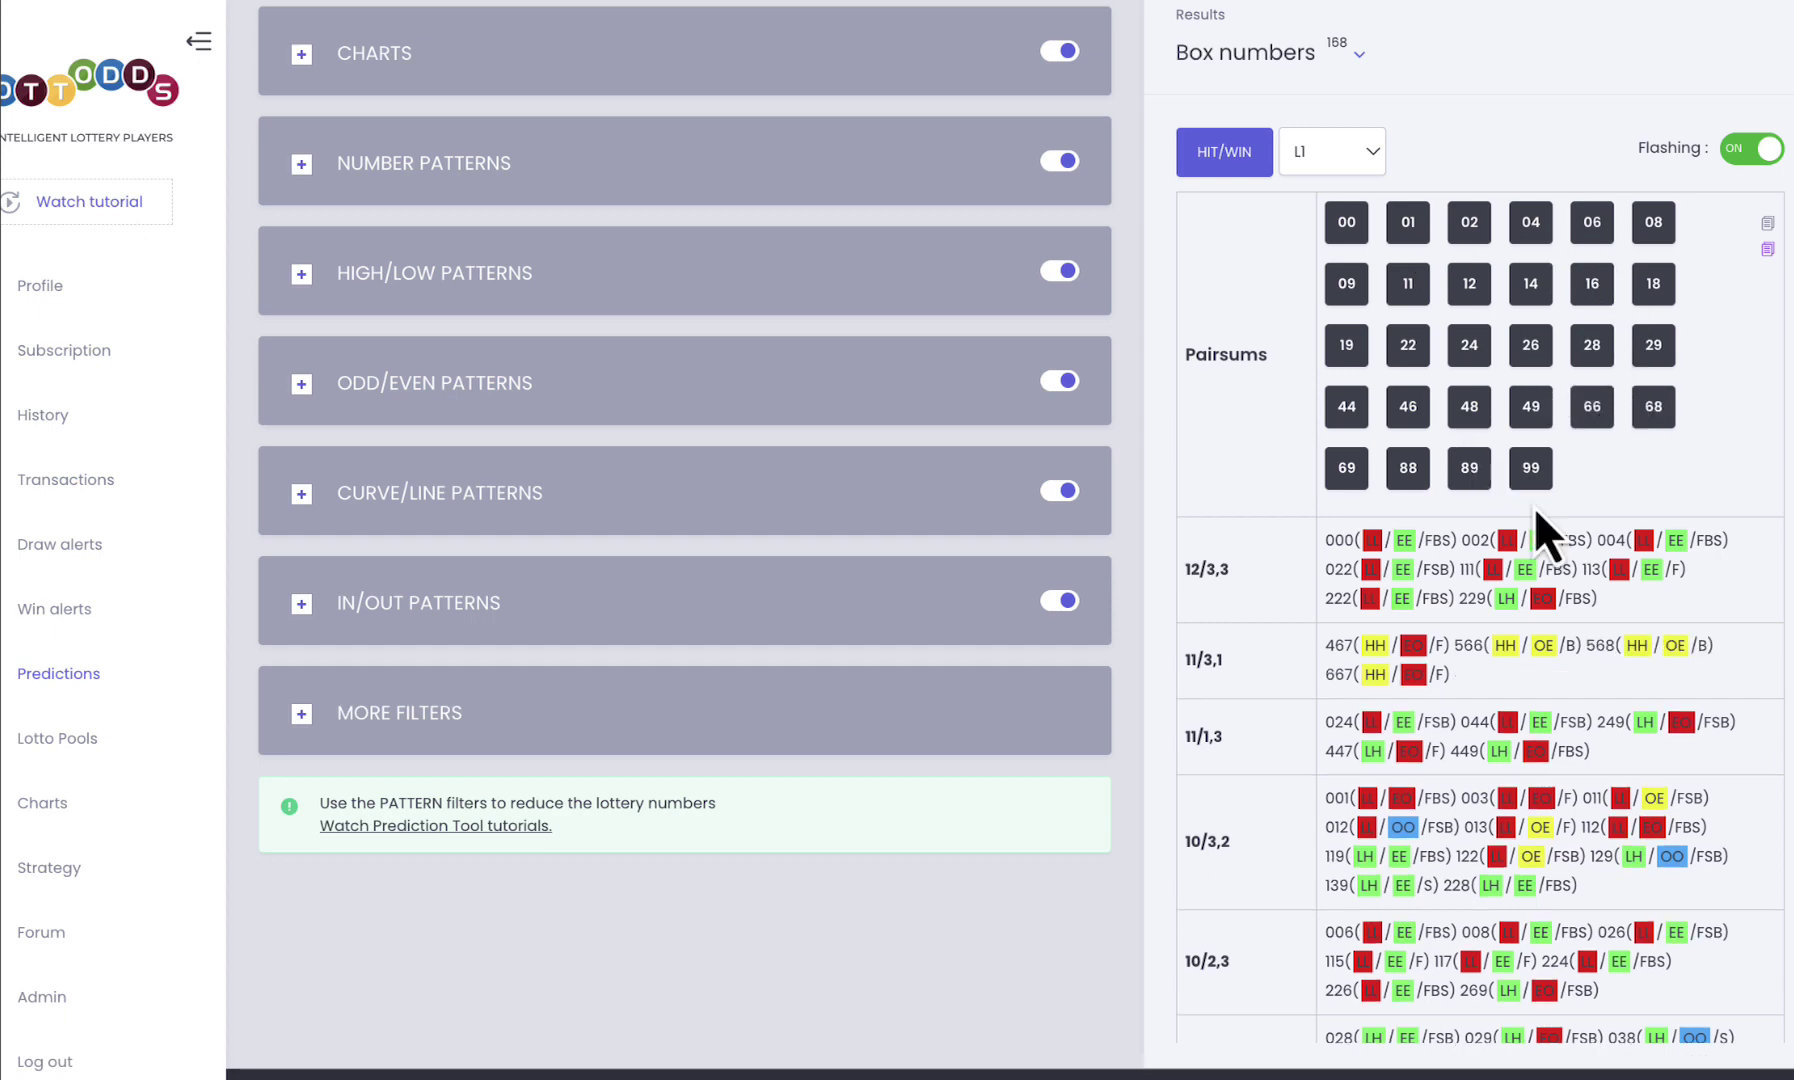
pyautogui.scroll(-2, 1540, 600)
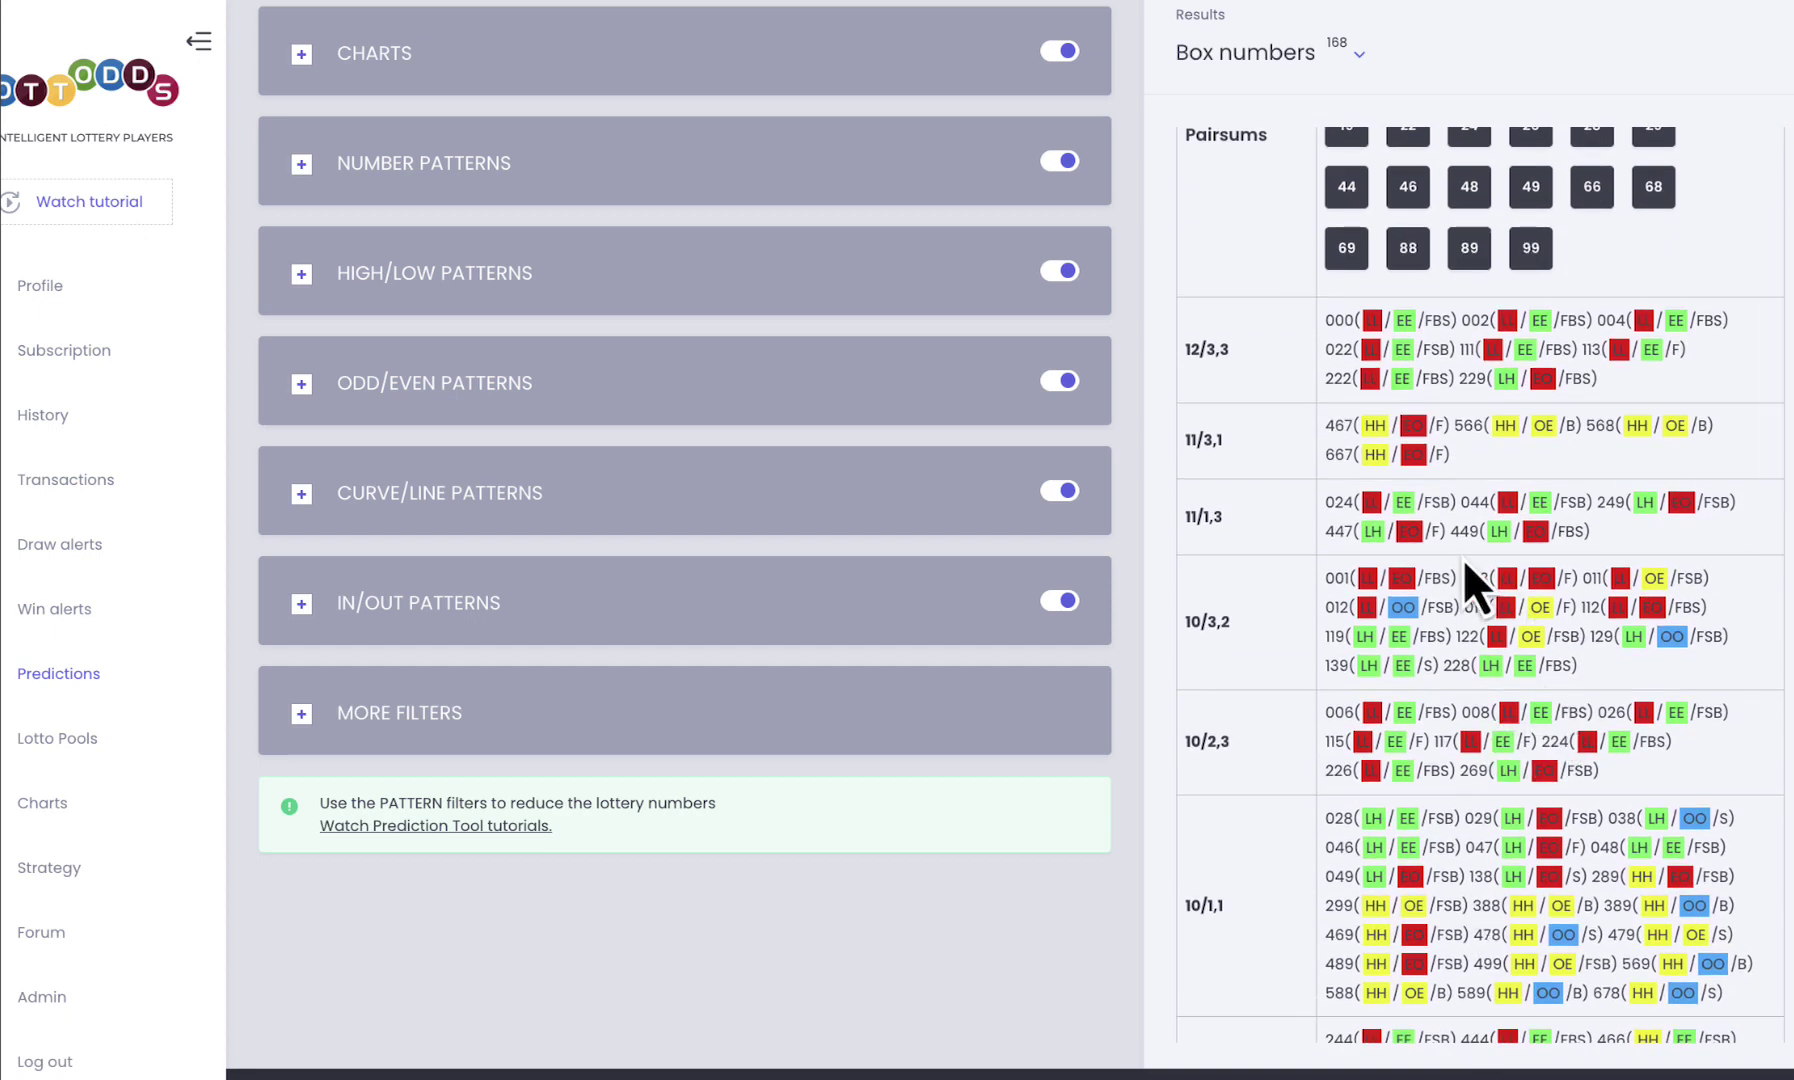
pyautogui.scroll(5, 1463, 558)
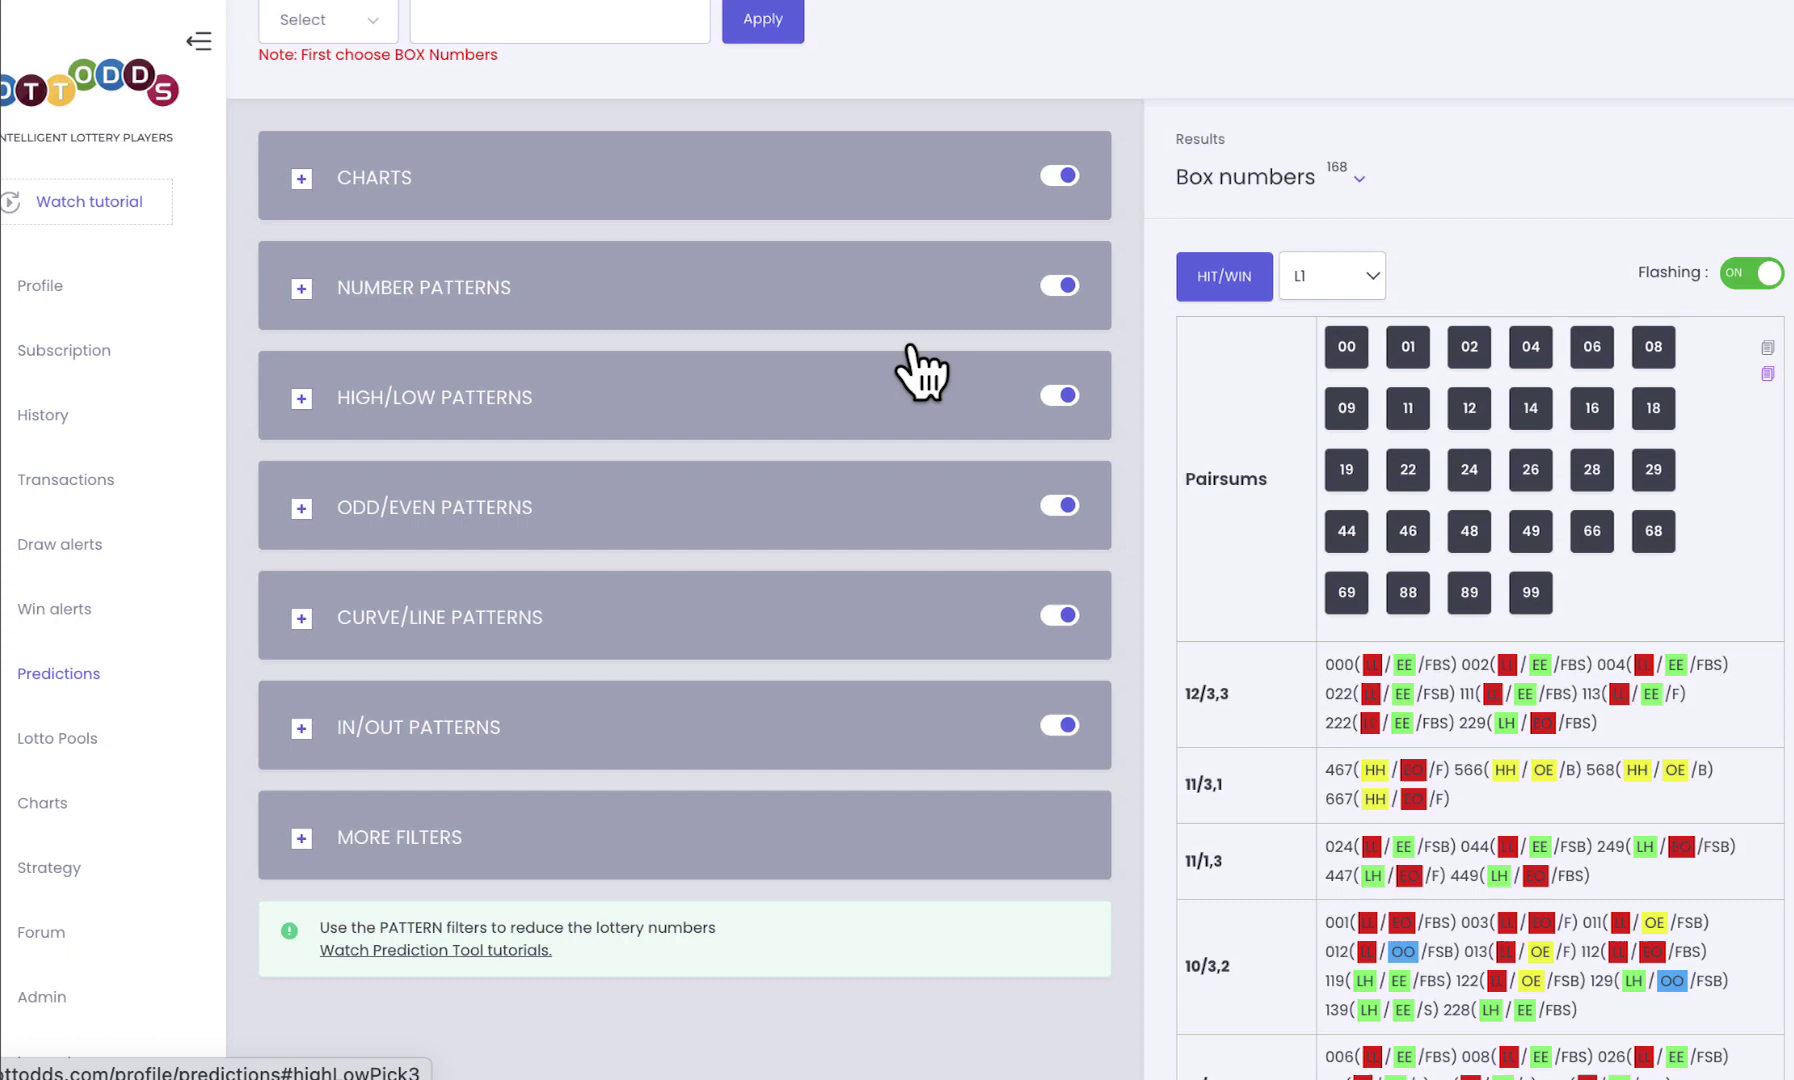
# Open the Combine Winners past-draws table and enlarge it to show more draws.
pyautogui.scroll(2, 920, 372)
pyautogui.click(369, 246)
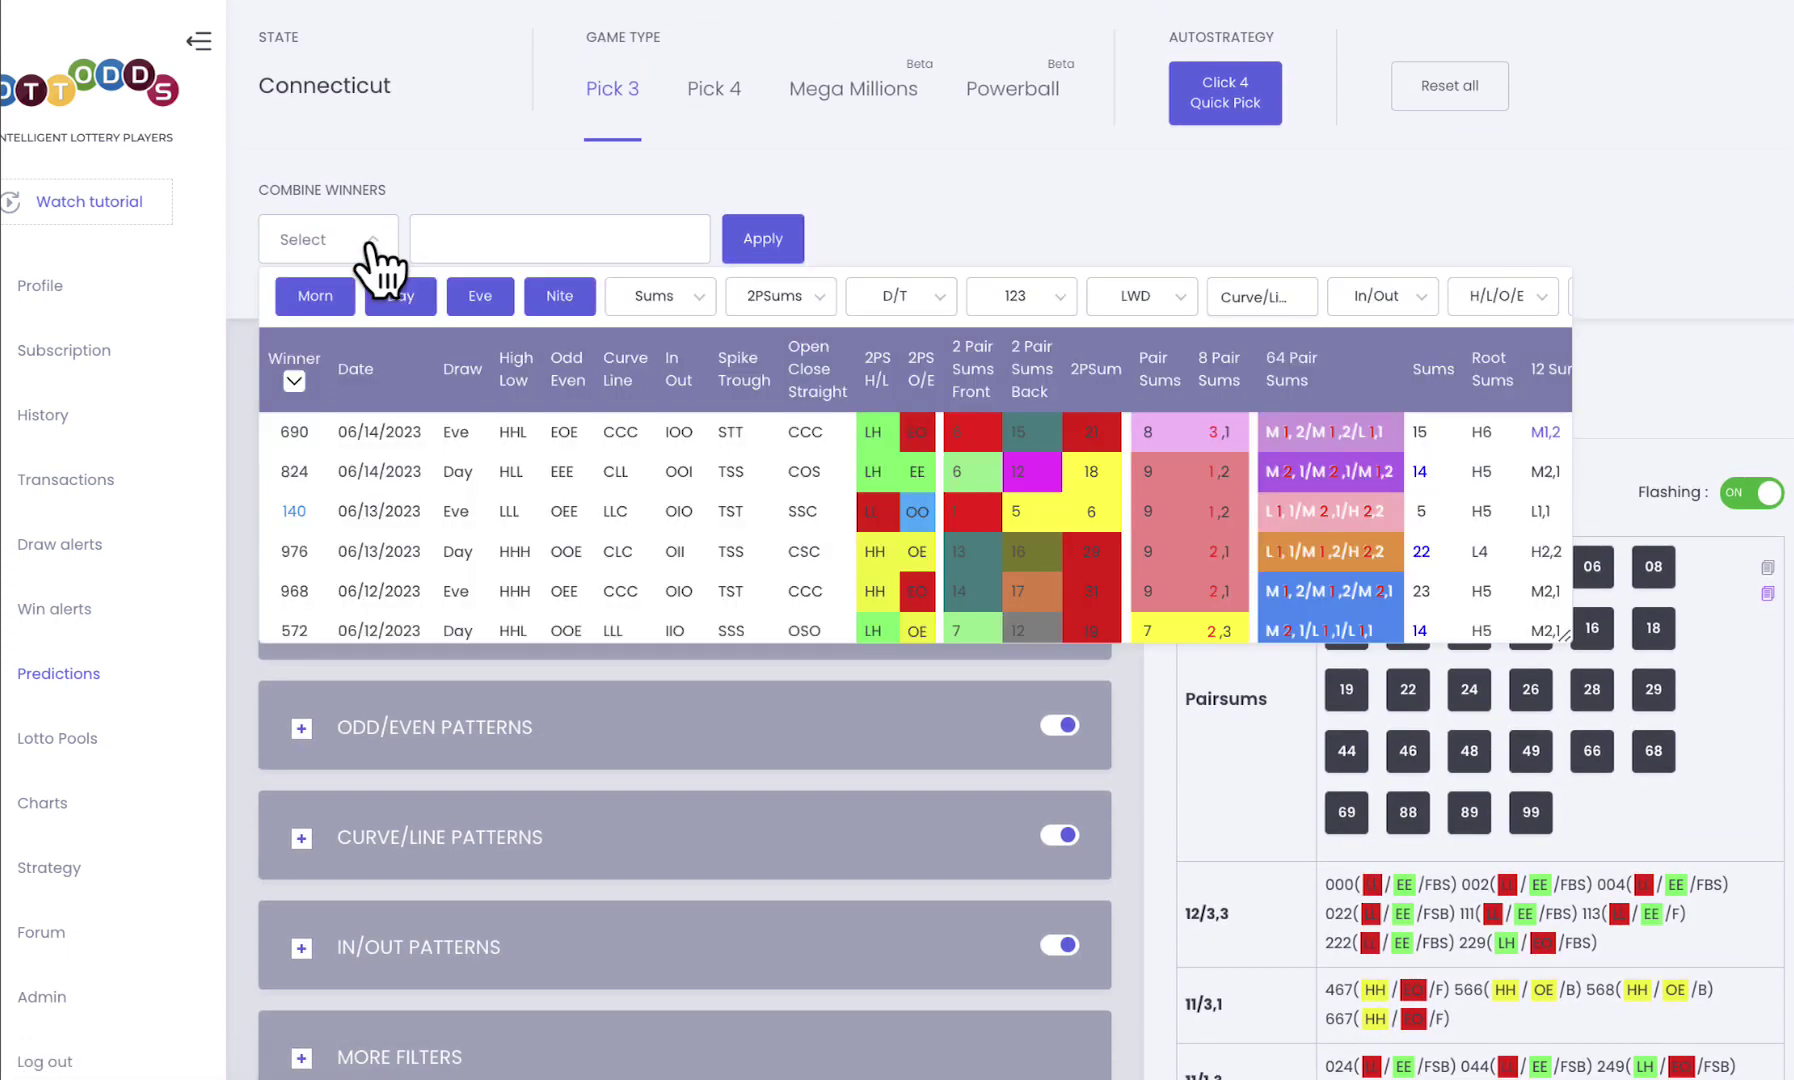
pyautogui.hscroll(5, 1201, 295)
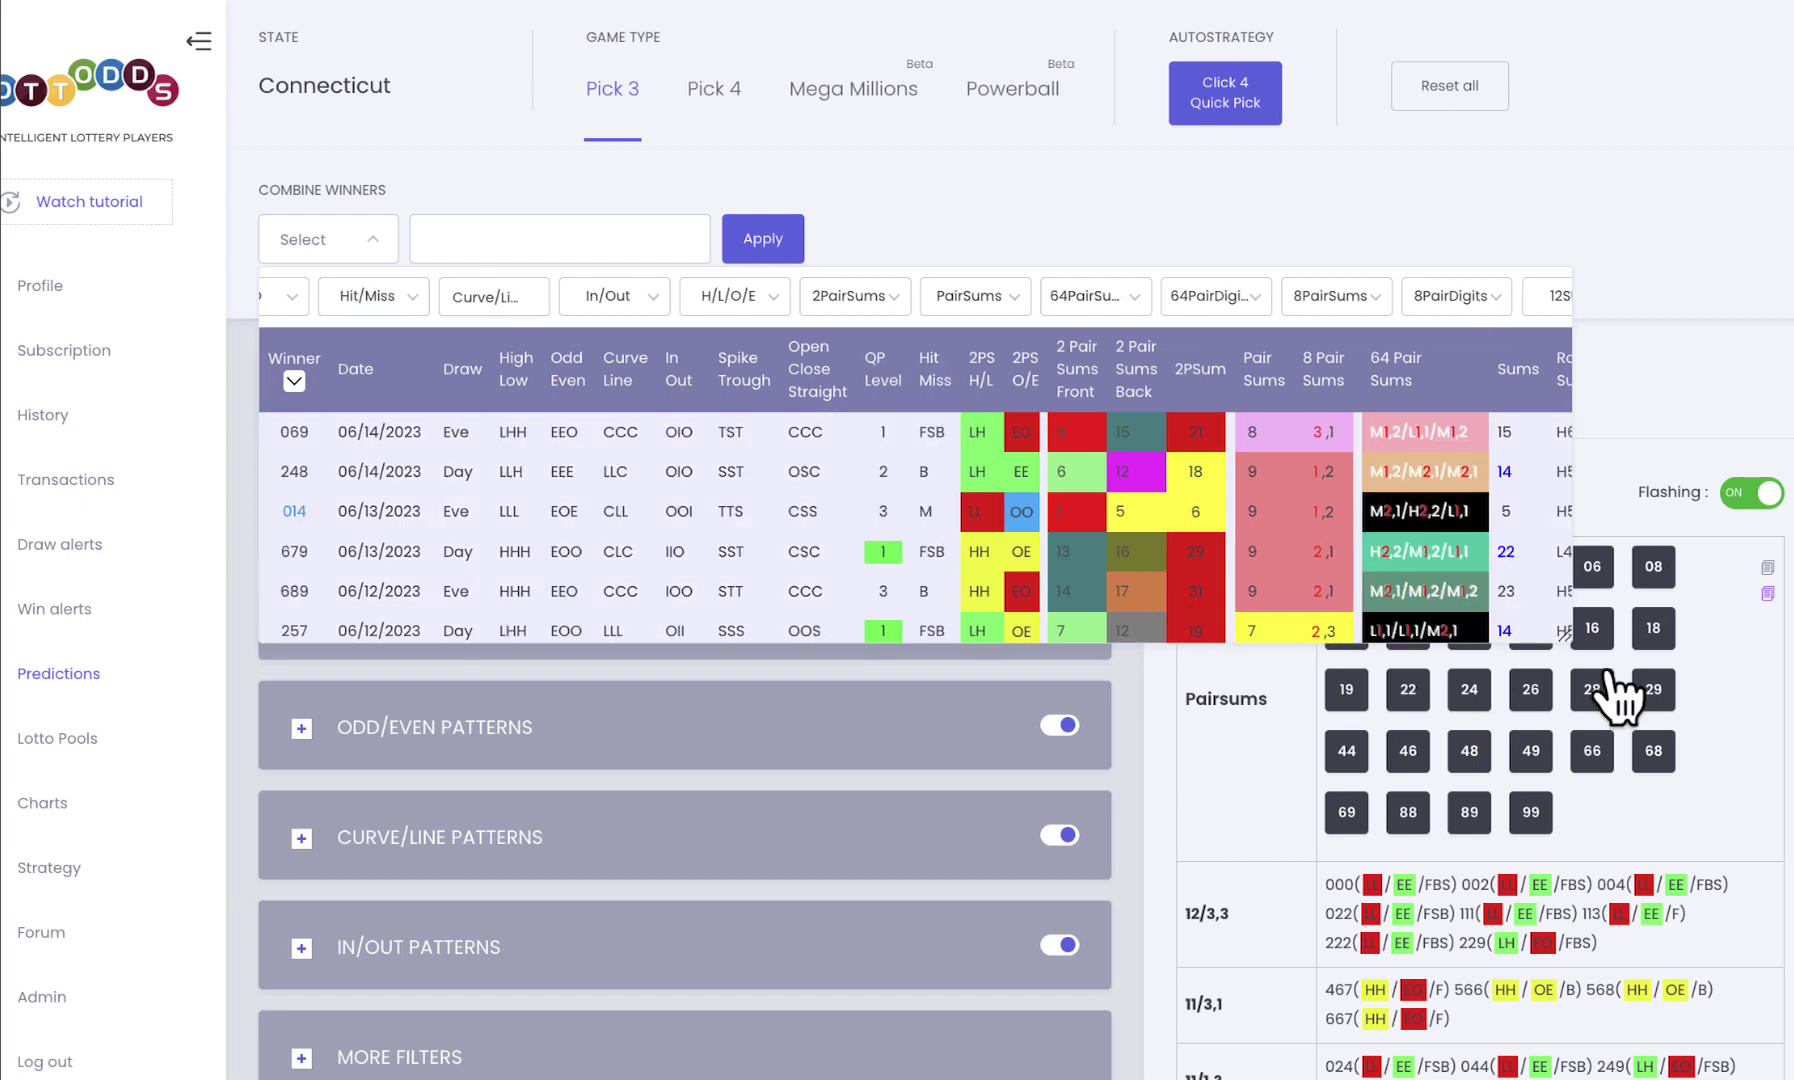
pyautogui.moveTo(1564, 636); pyautogui.dragTo(1130, 815)
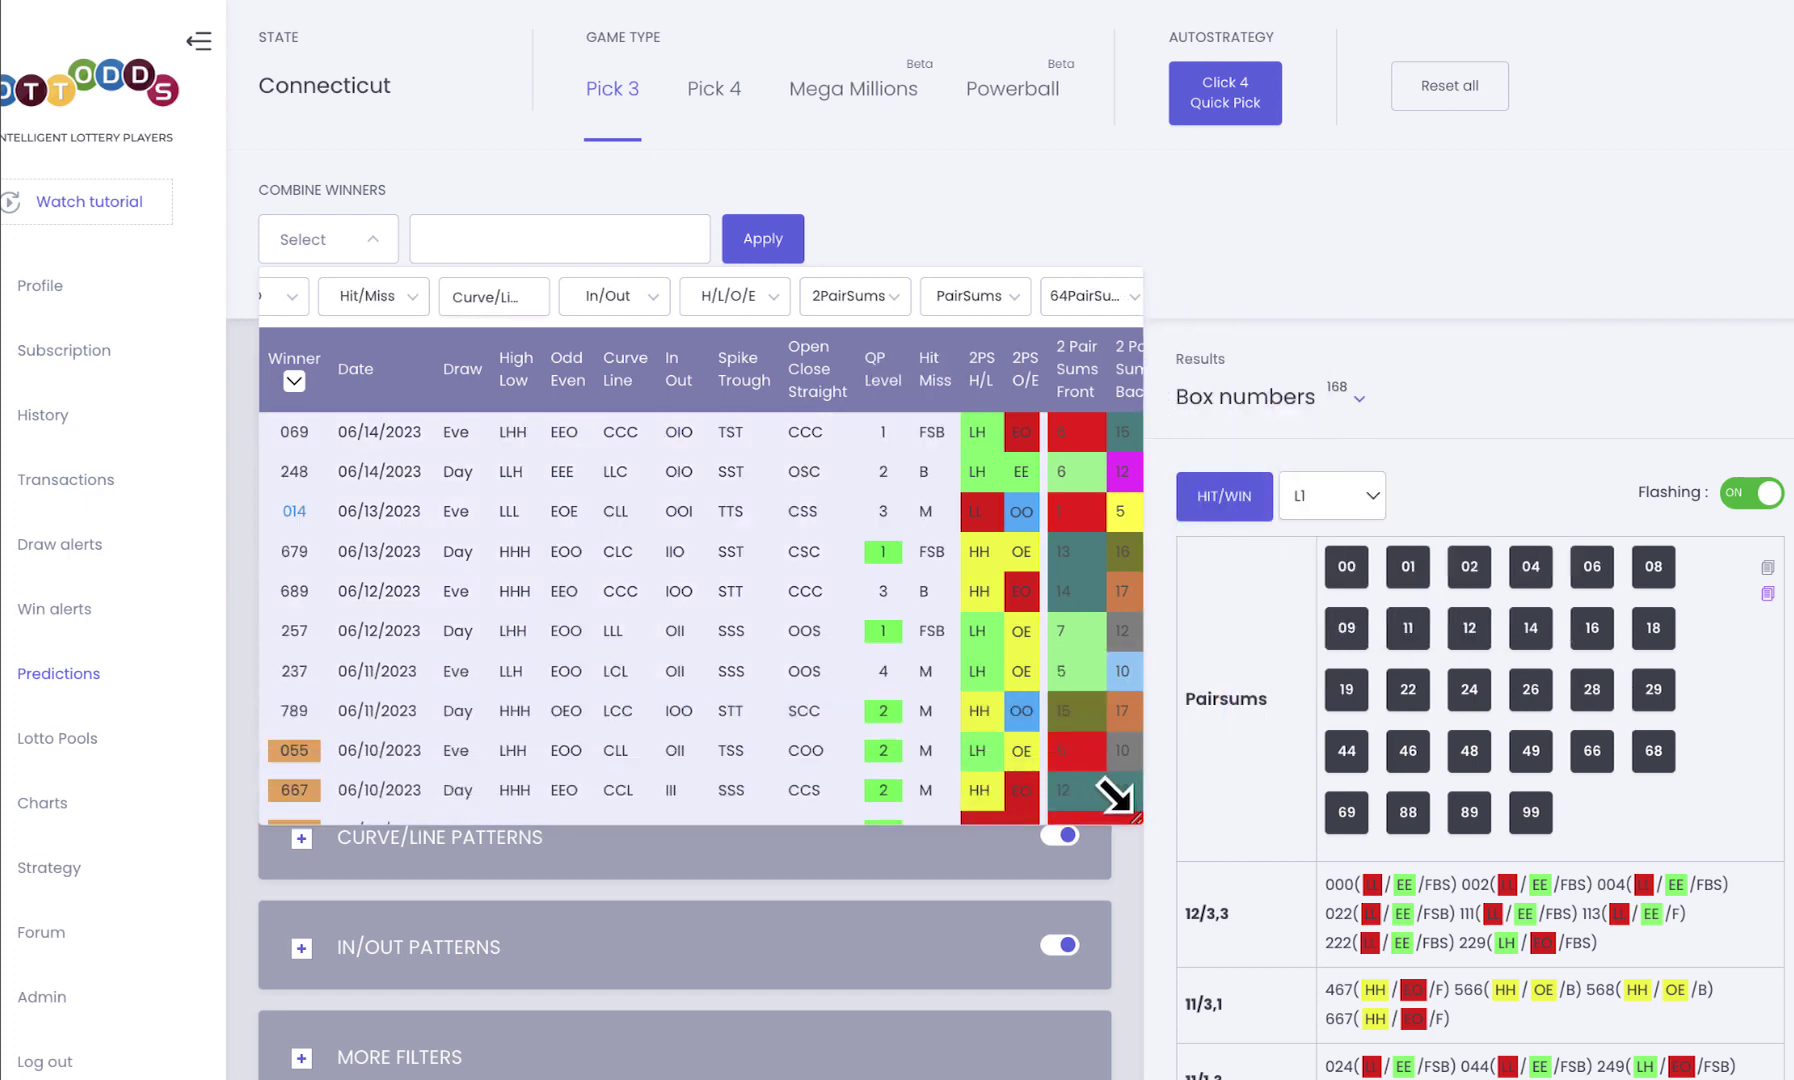
pyautogui.scroll(-5, 698, 634)
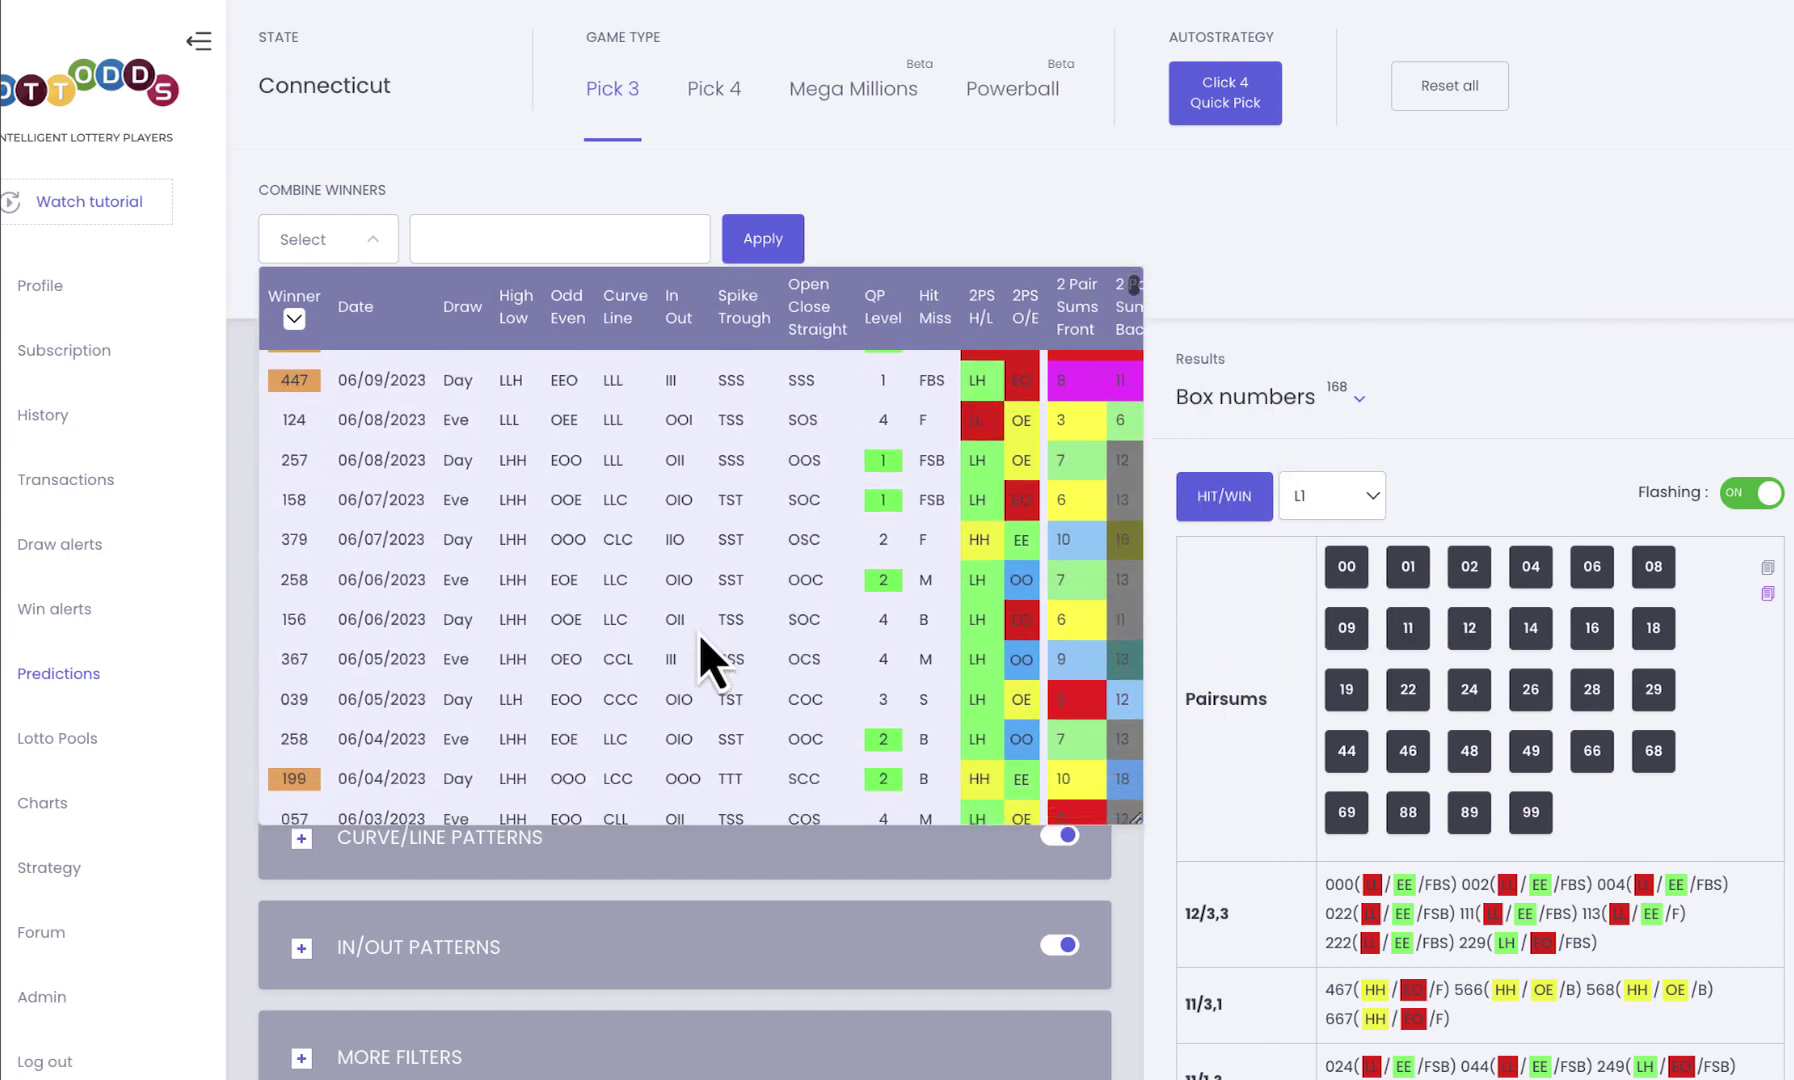
pyautogui.scroll(-4, 1554, 378)
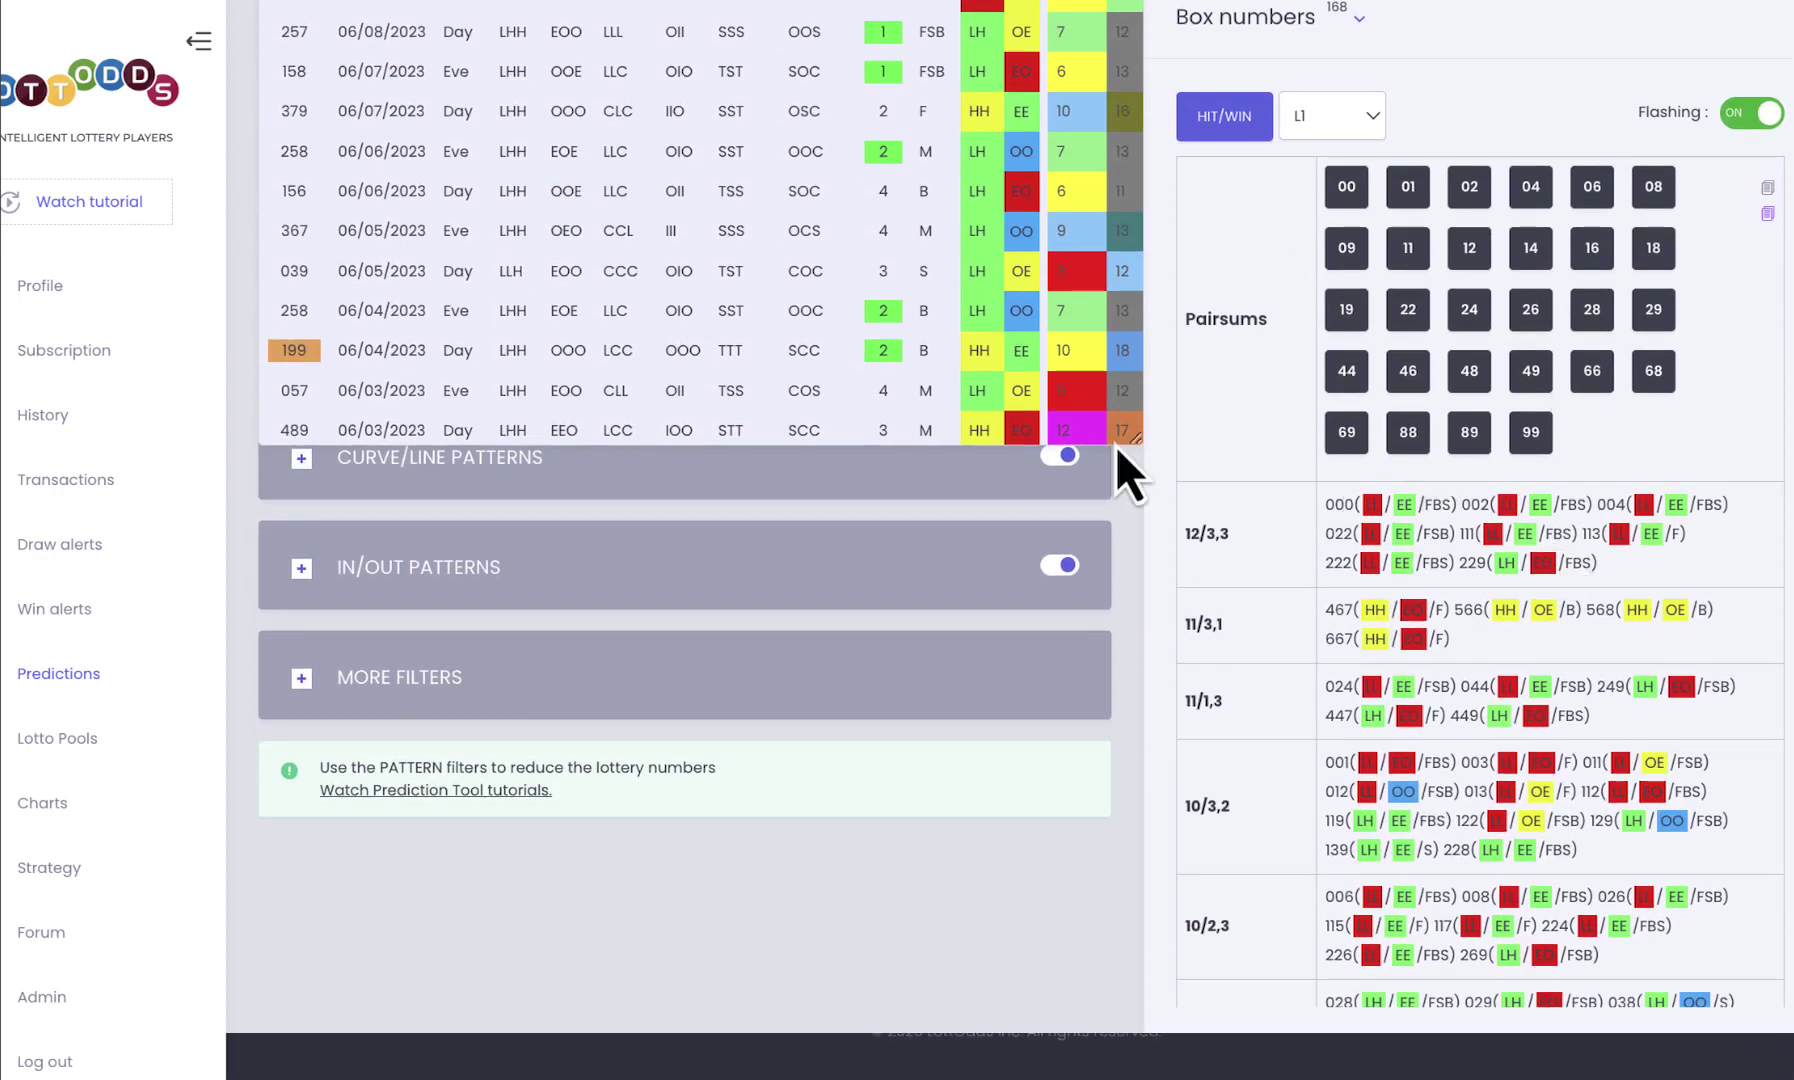
# Apply the Doubles filter from More Filters' Singles/Doubles/Triples tab, leaving 63 box numbers.
pyautogui.click(738, 668)
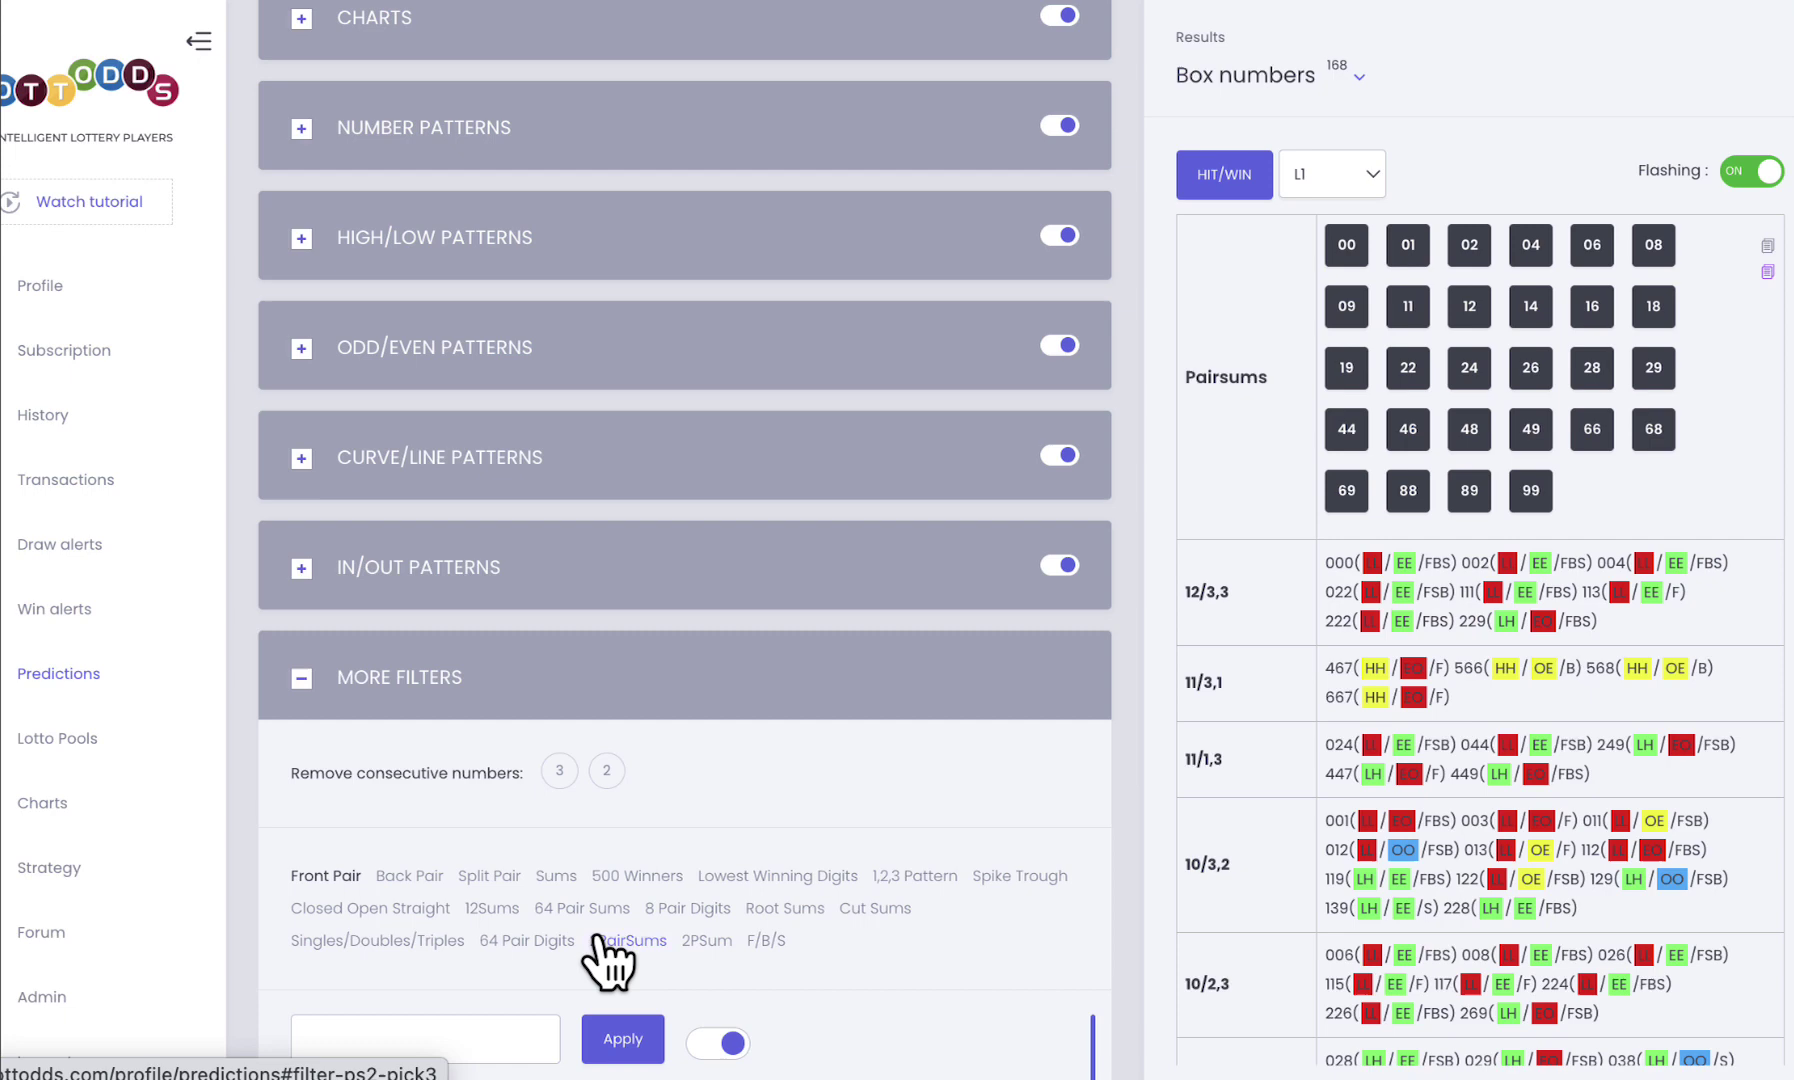
pyautogui.click(428, 942)
pyautogui.scroll(-3, 690, 720)
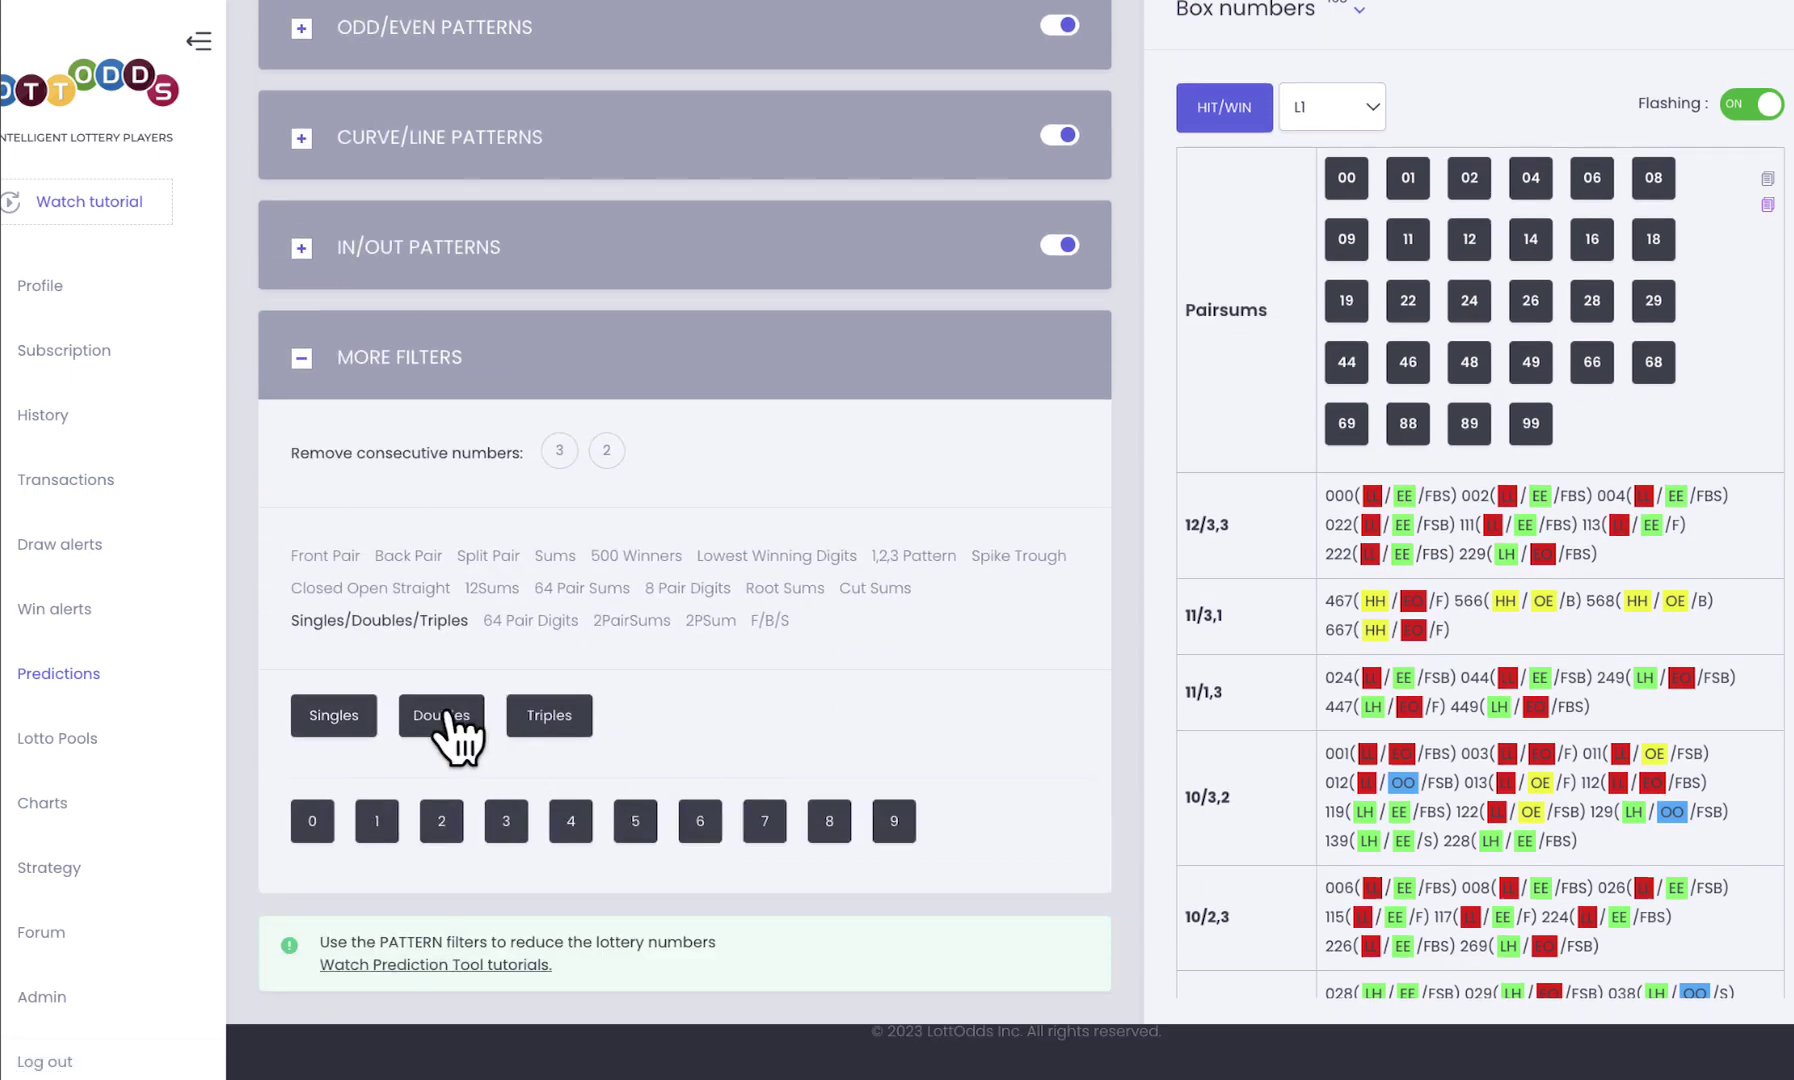
pyautogui.click(450, 722)
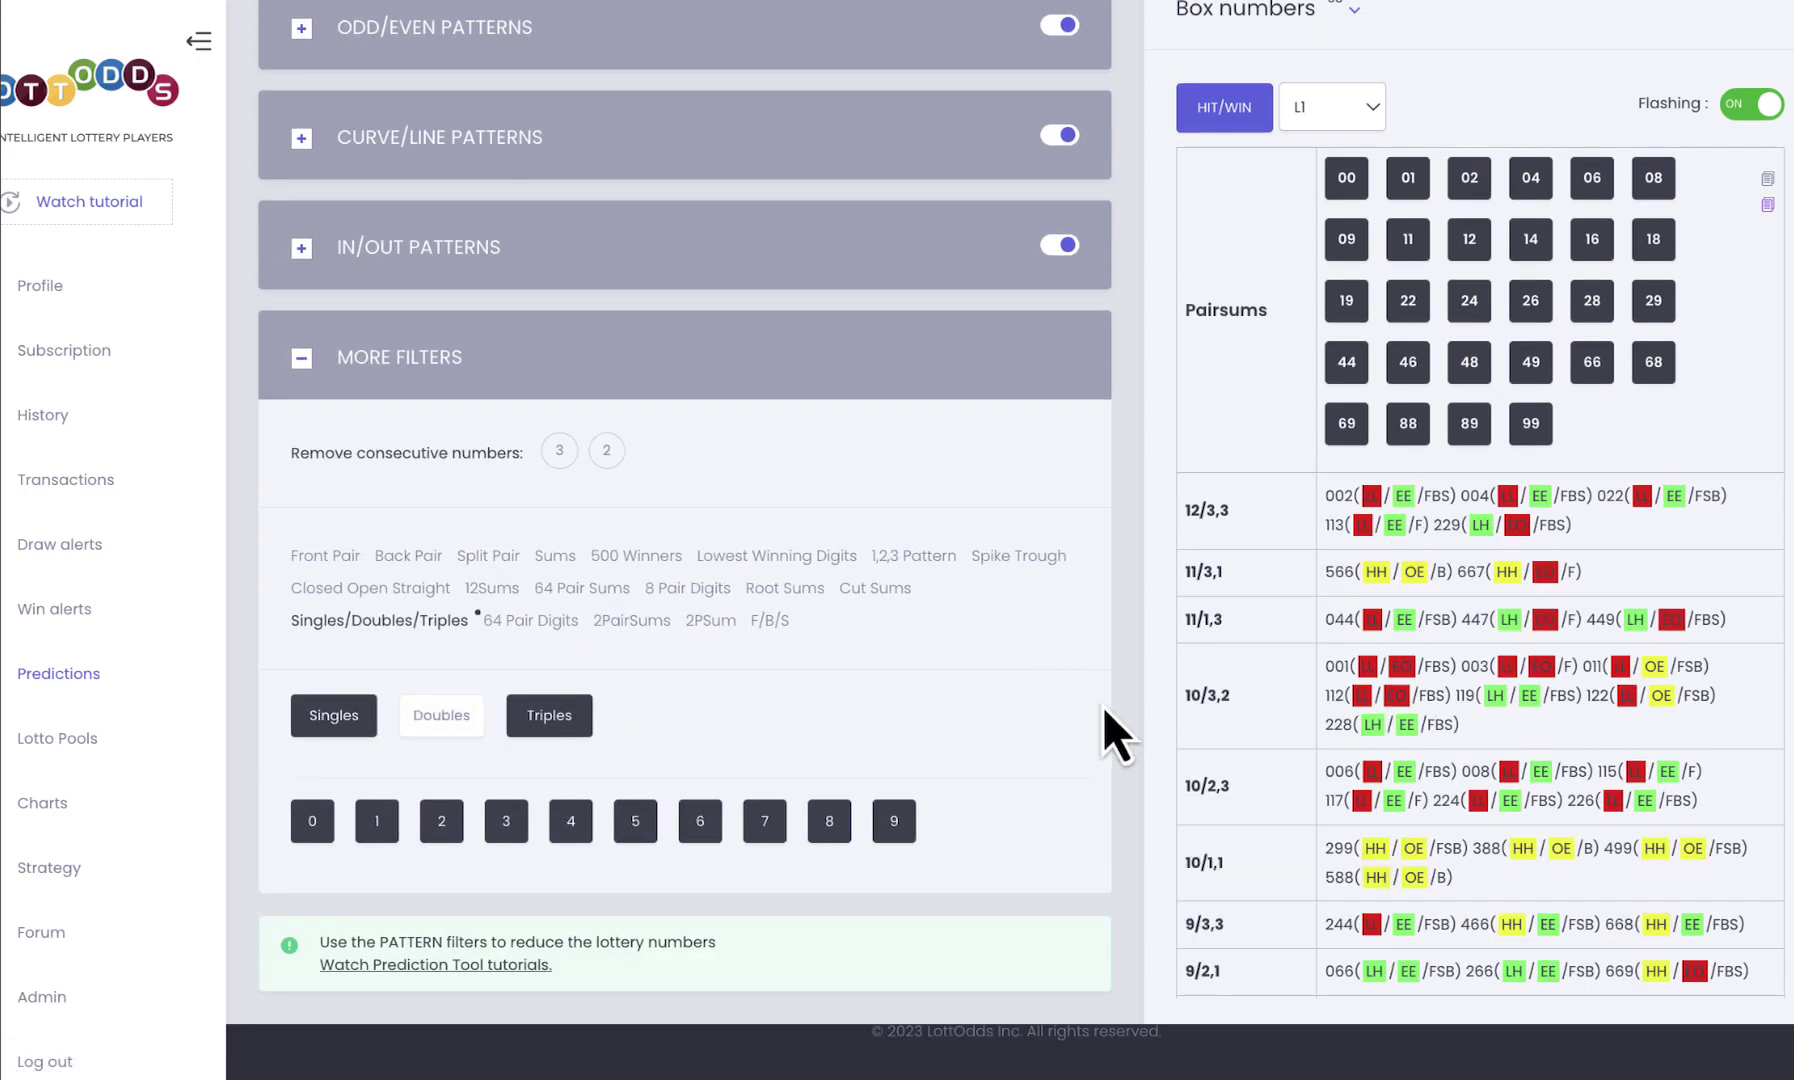
pyautogui.scroll(4, 1102, 705)
pyautogui.click(1075, 745)
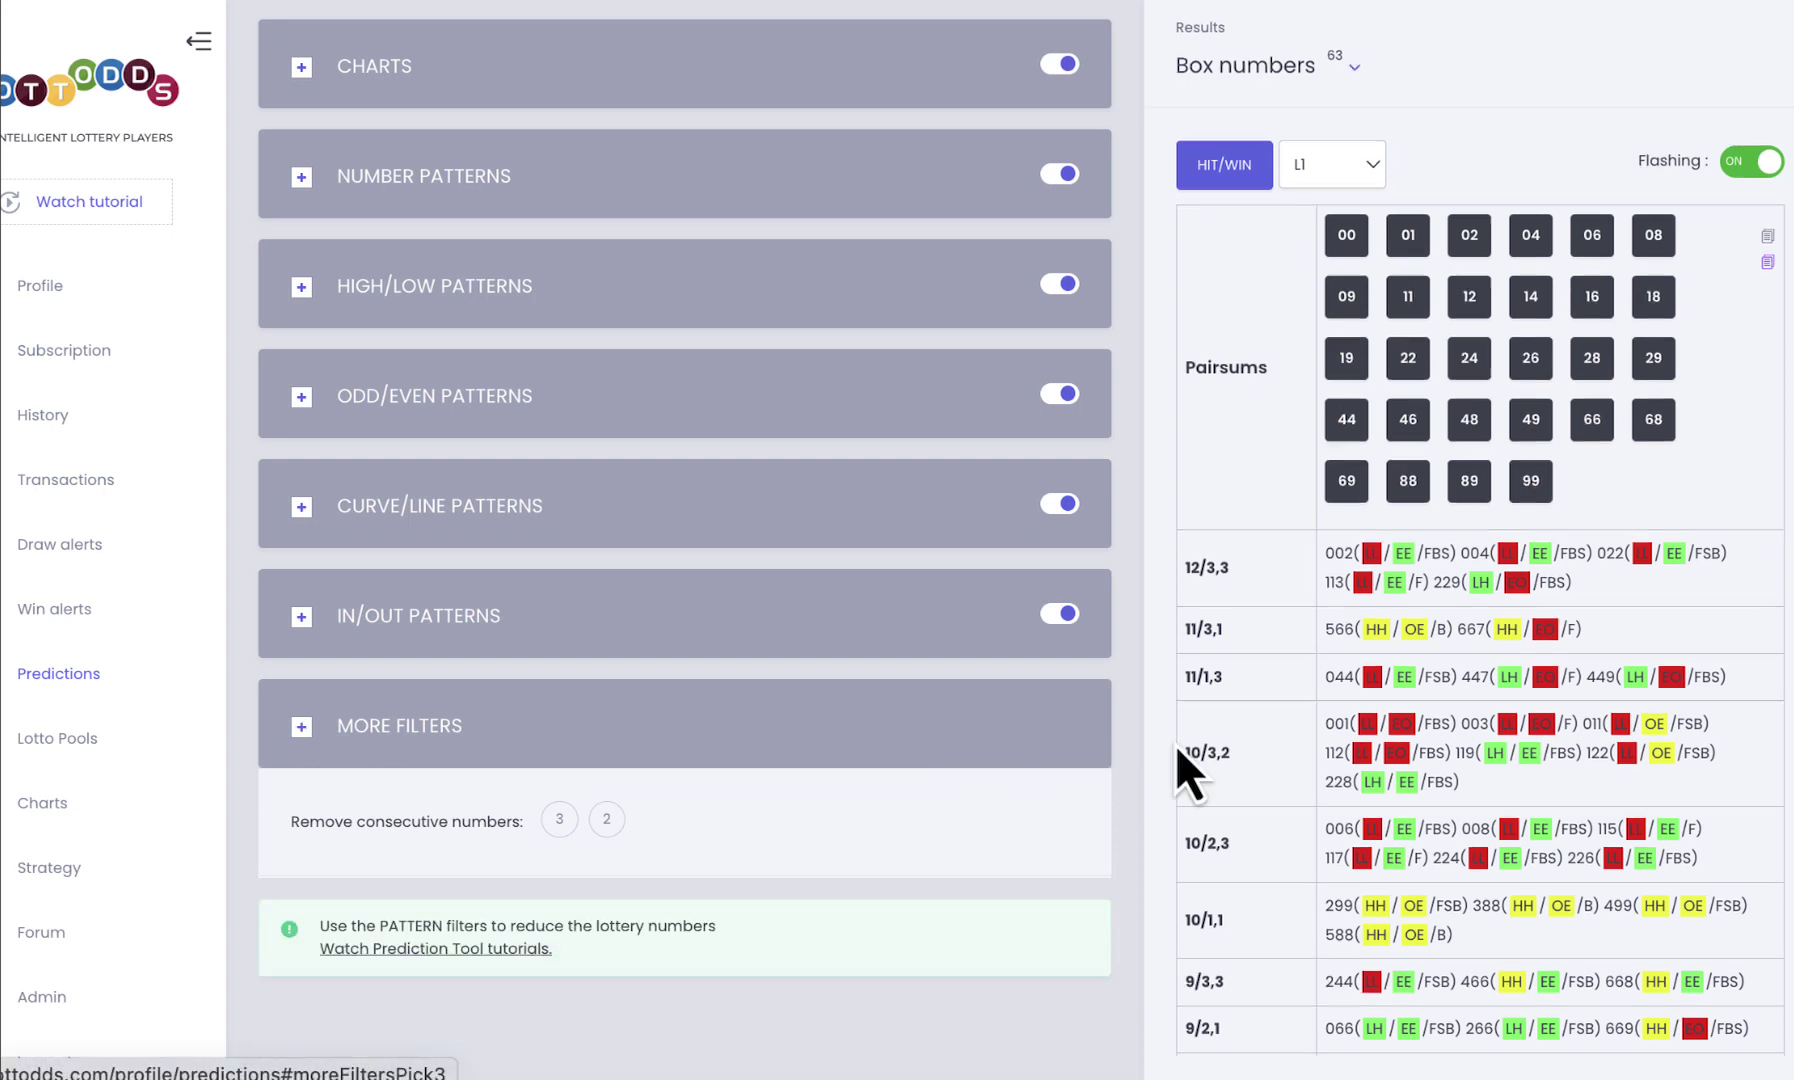
pyautogui.scroll(2, 1424, 778)
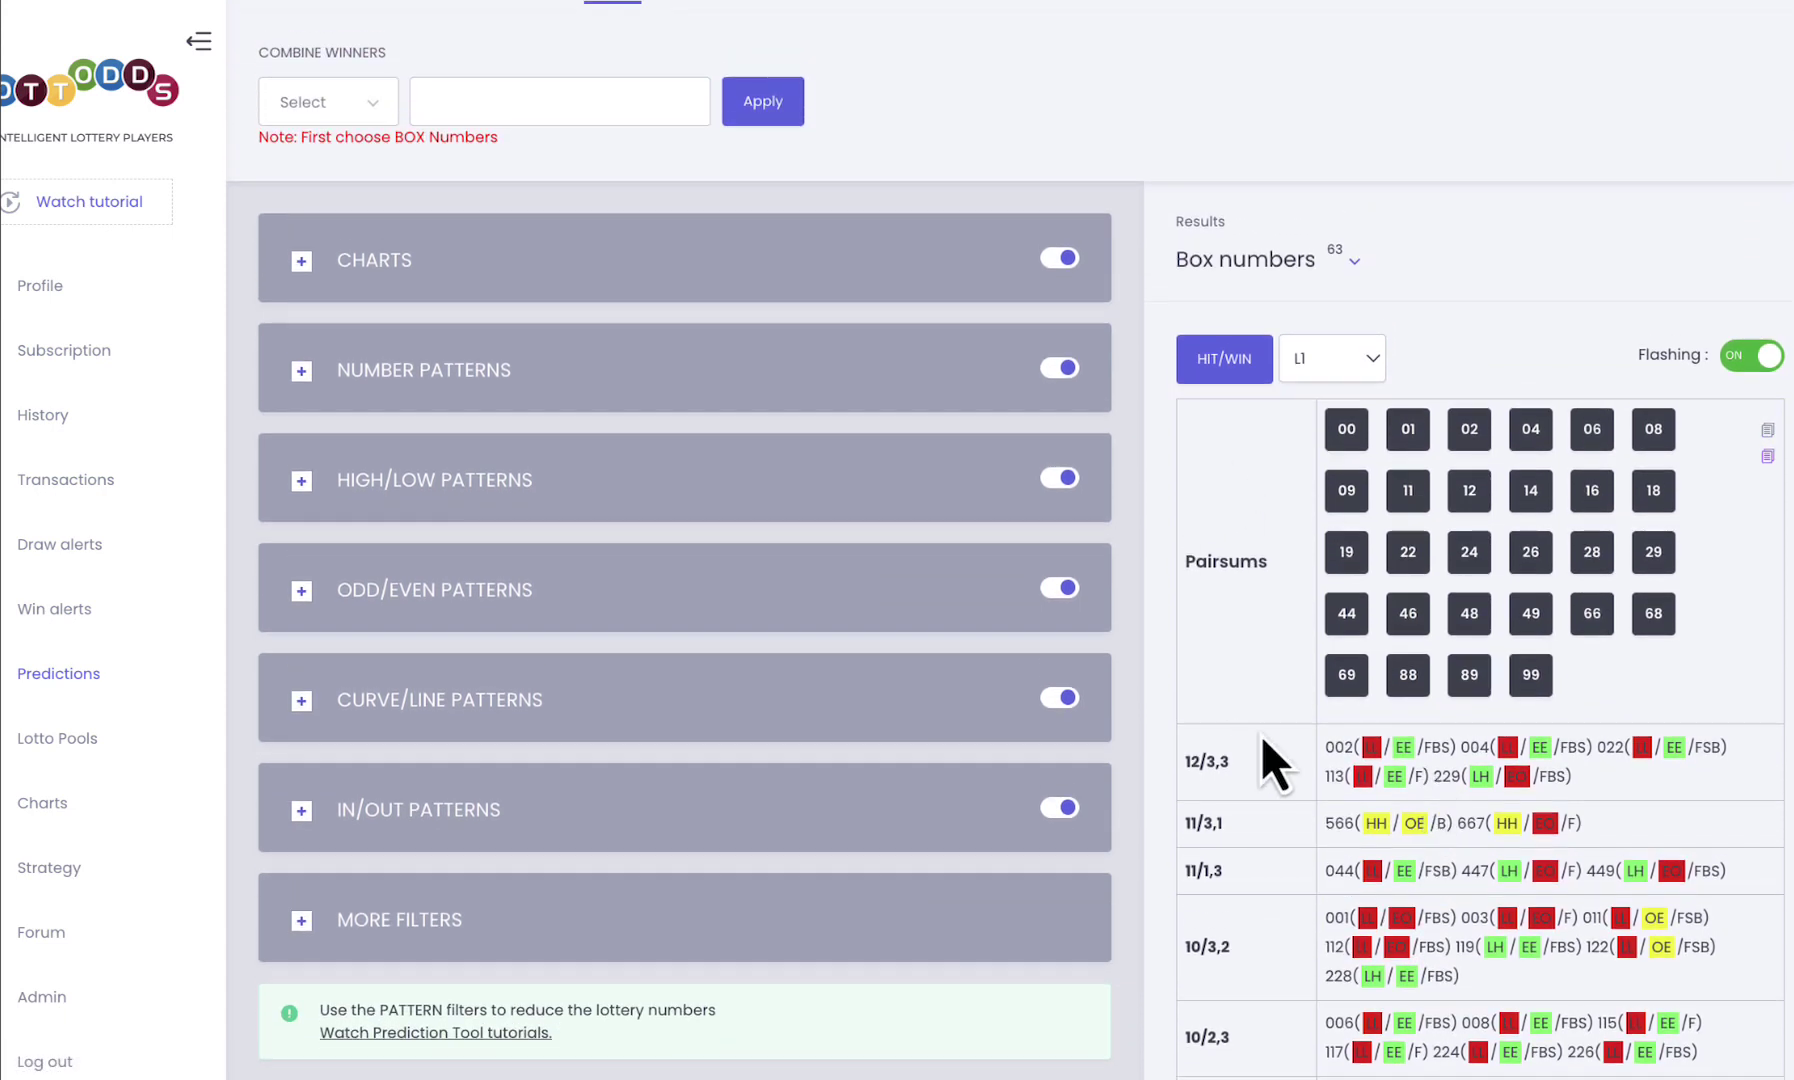
pyautogui.scroll(-2, 1303, 856)
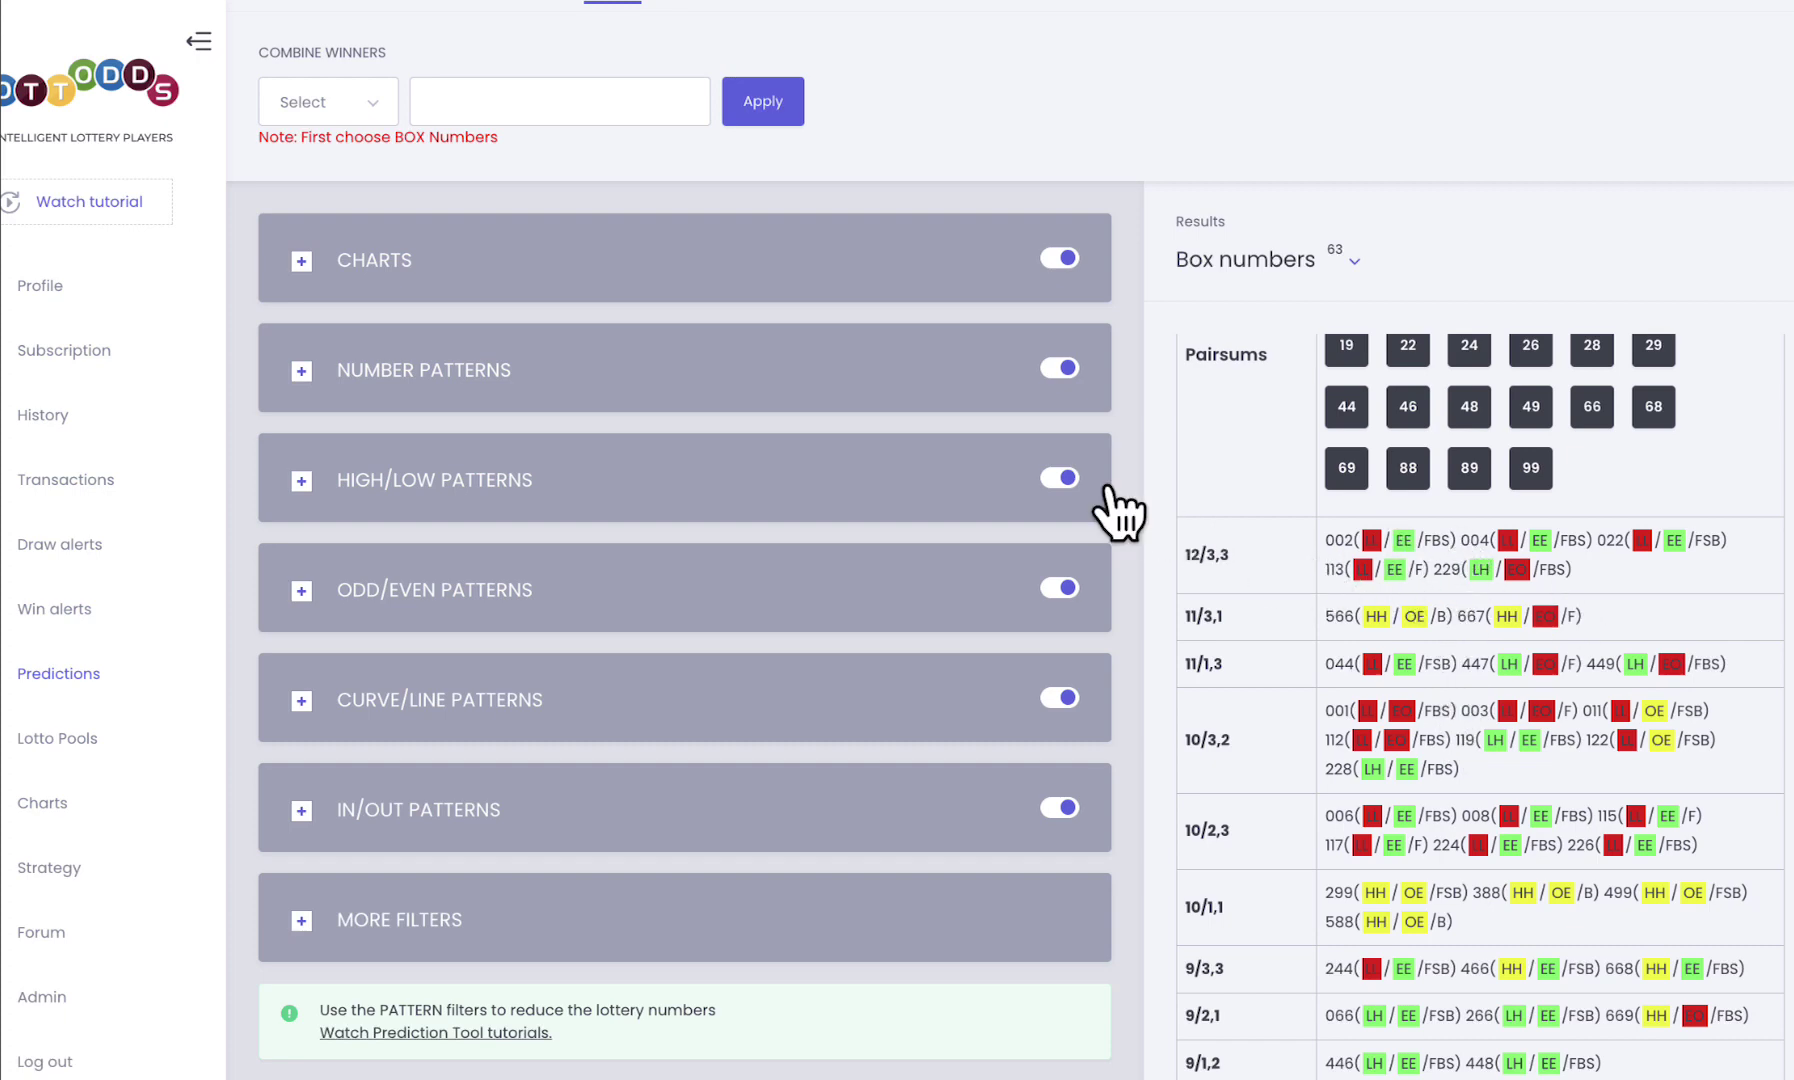
pyautogui.scroll(2, 1118, 512)
# Combine past winners 057, 489 and 029 and apply them to recalculate the results.
pyautogui.click(392, 245)
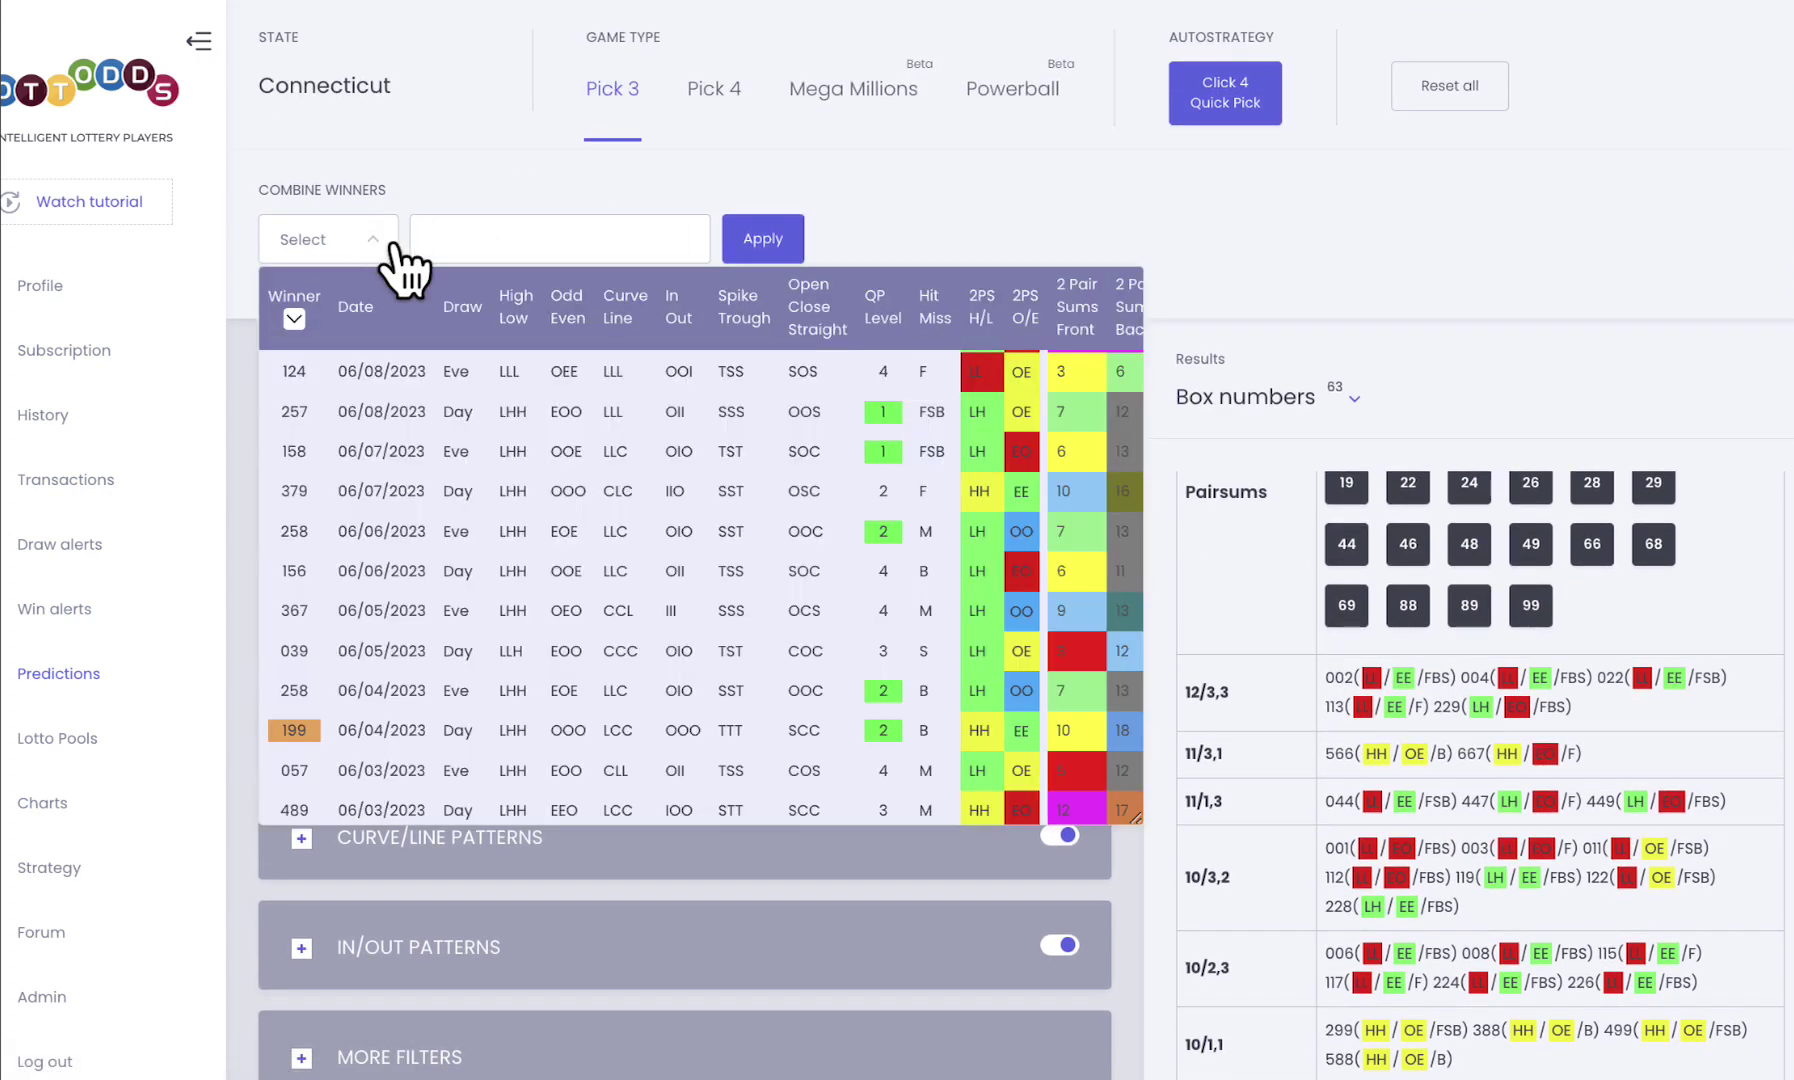
pyautogui.scroll(-1, 669, 589)
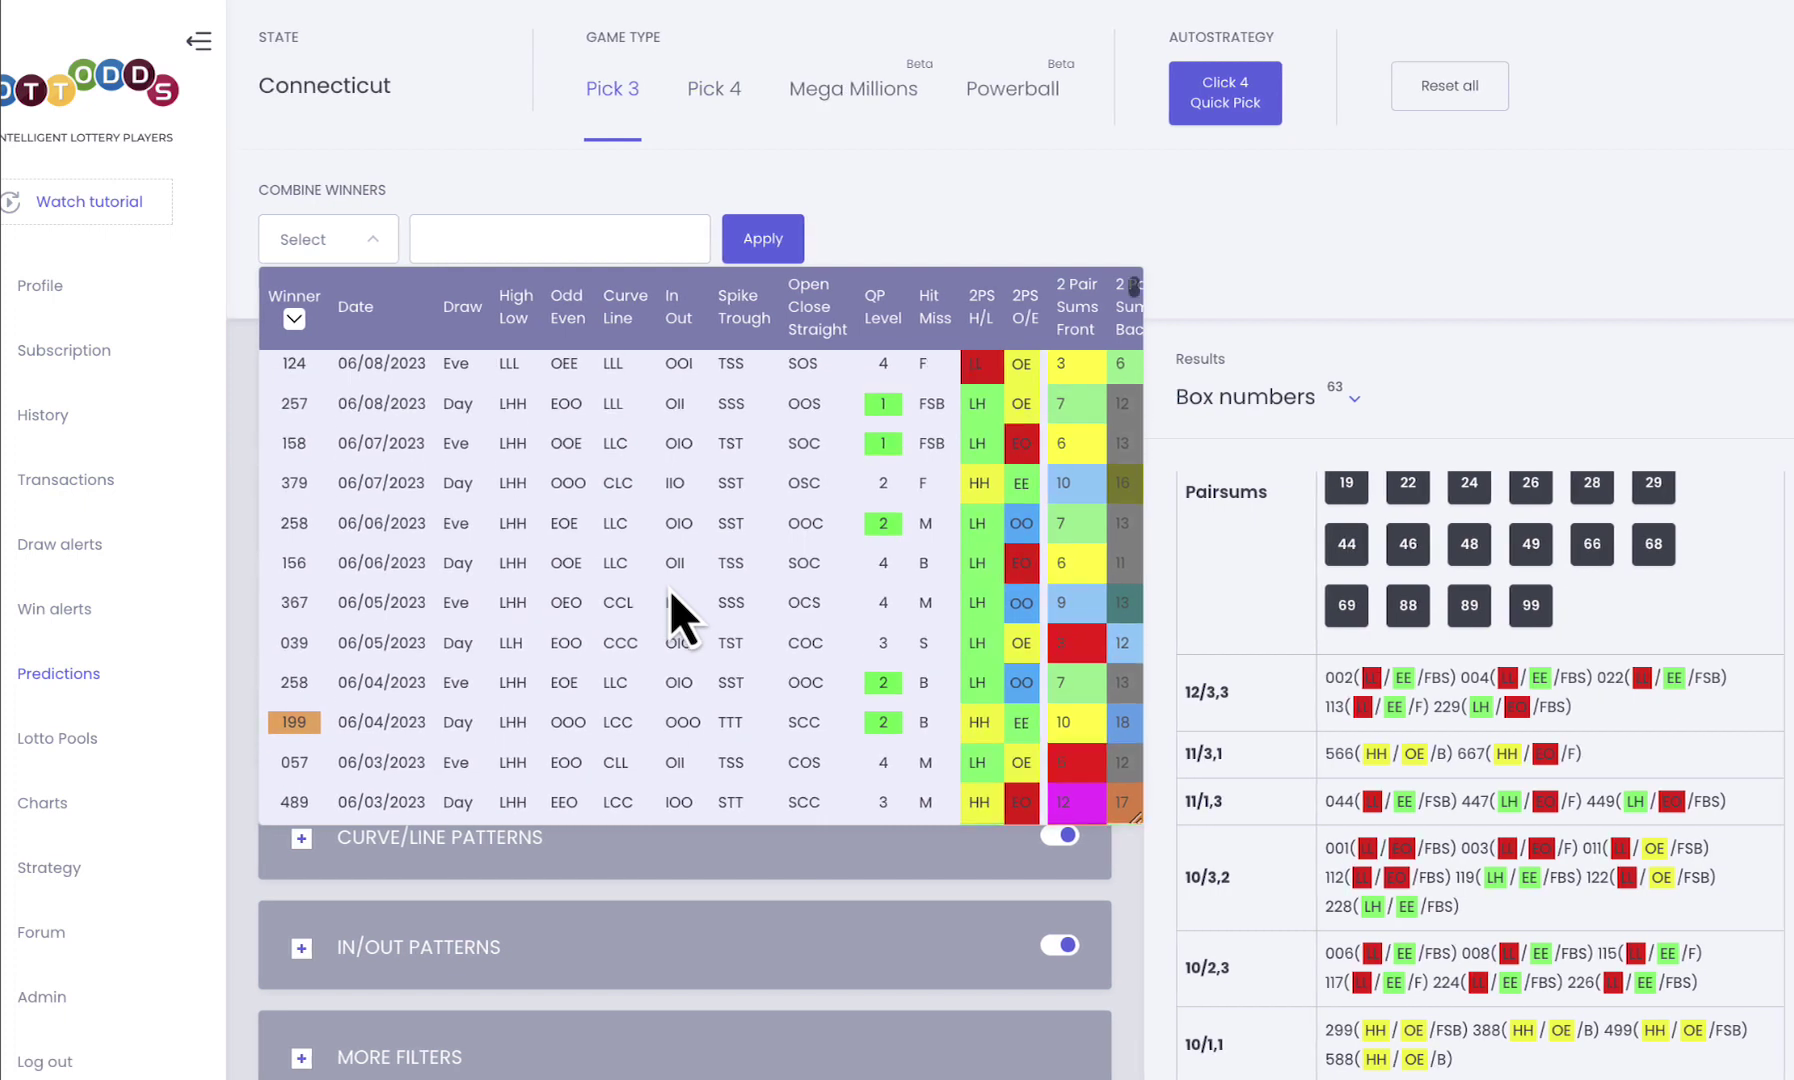
pyautogui.scroll(-4, 669, 589)
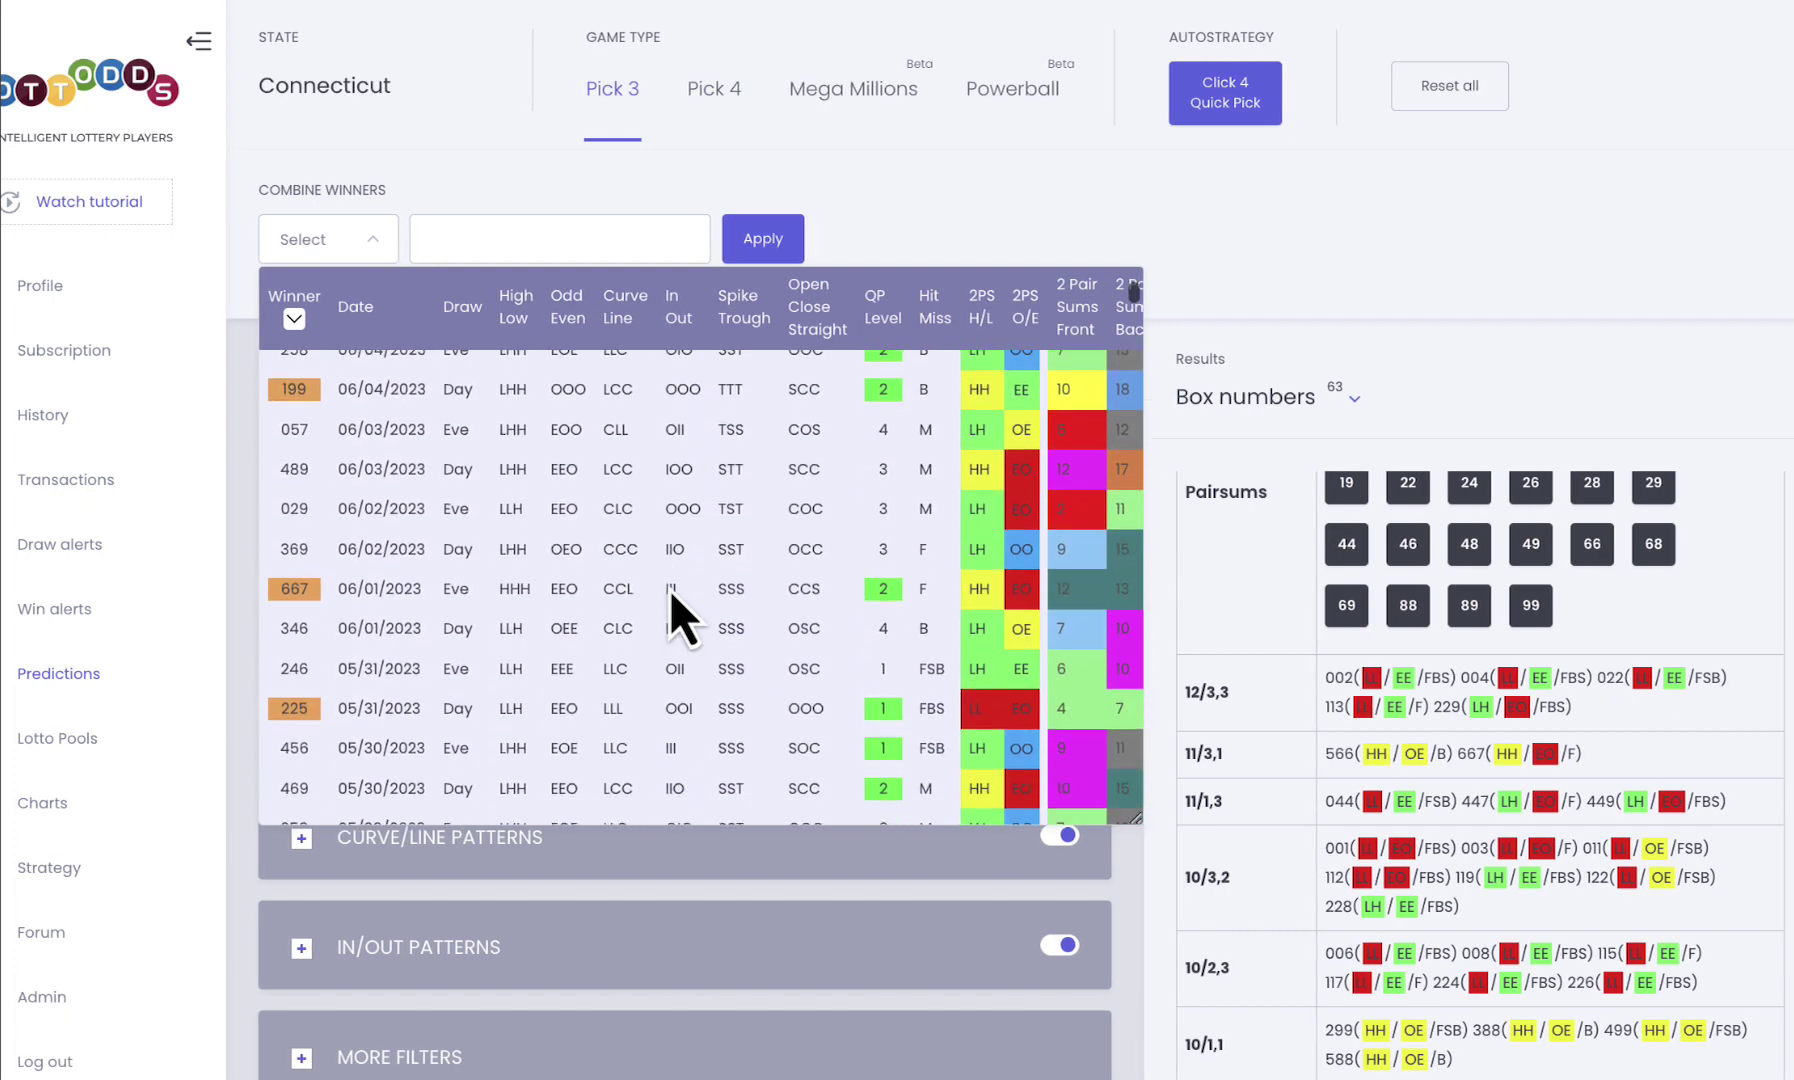
pyautogui.scroll(-1, 669, 589)
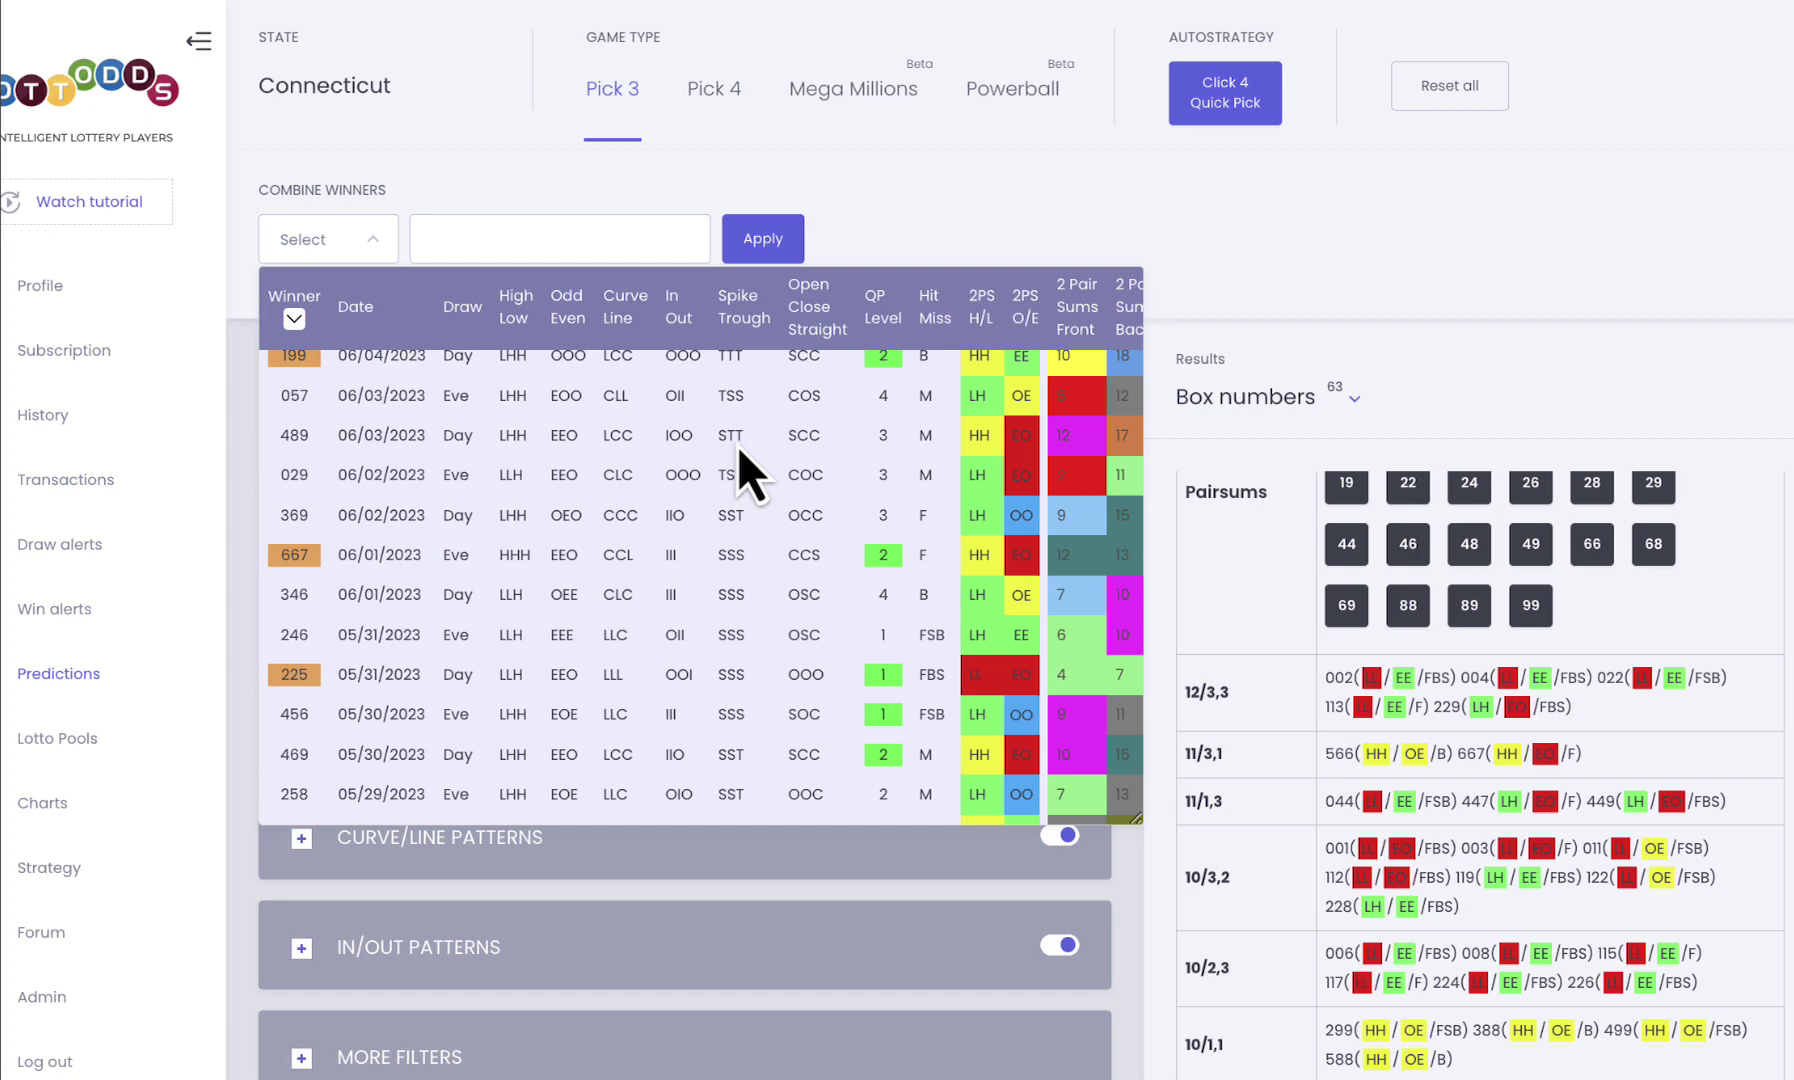
pyautogui.scroll(1, 737, 446)
pyautogui.click(294, 410)
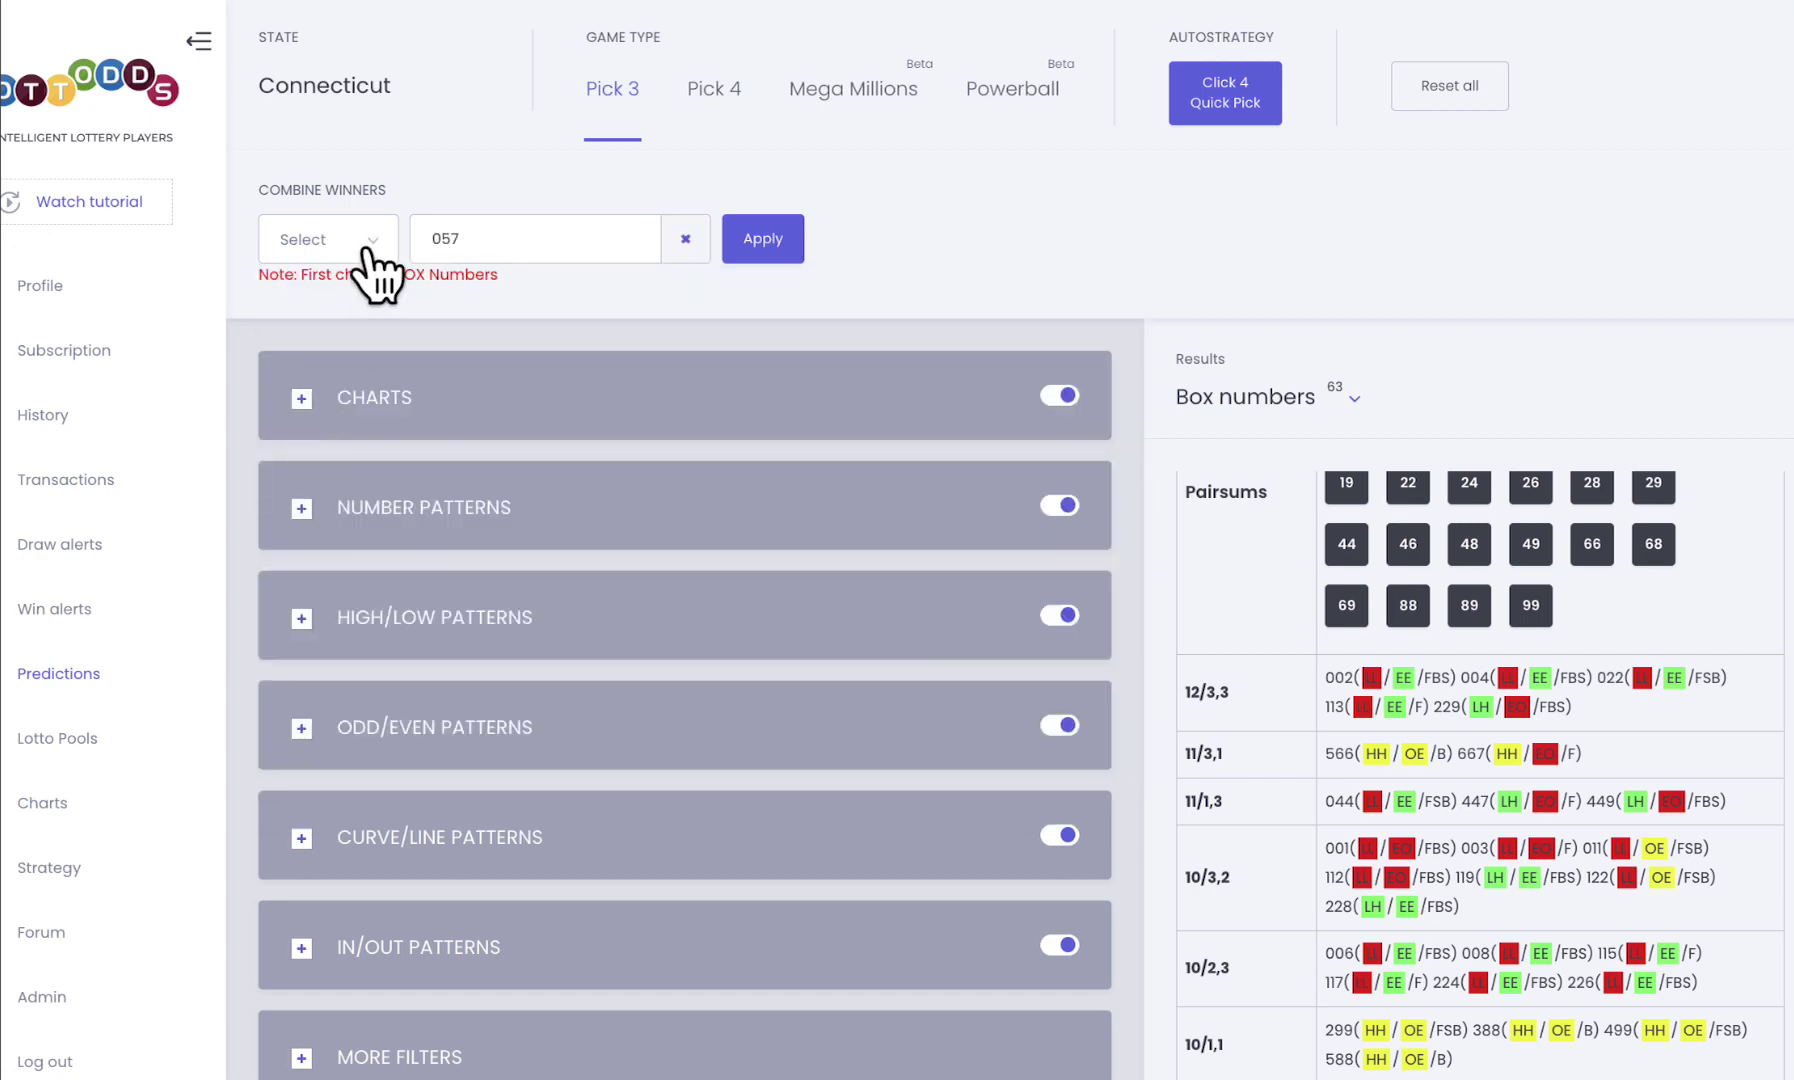
pyautogui.click(366, 250)
pyautogui.click(294, 458)
pyautogui.click(378, 250)
pyautogui.click(293, 497)
pyautogui.scroll(1, 1441, 595)
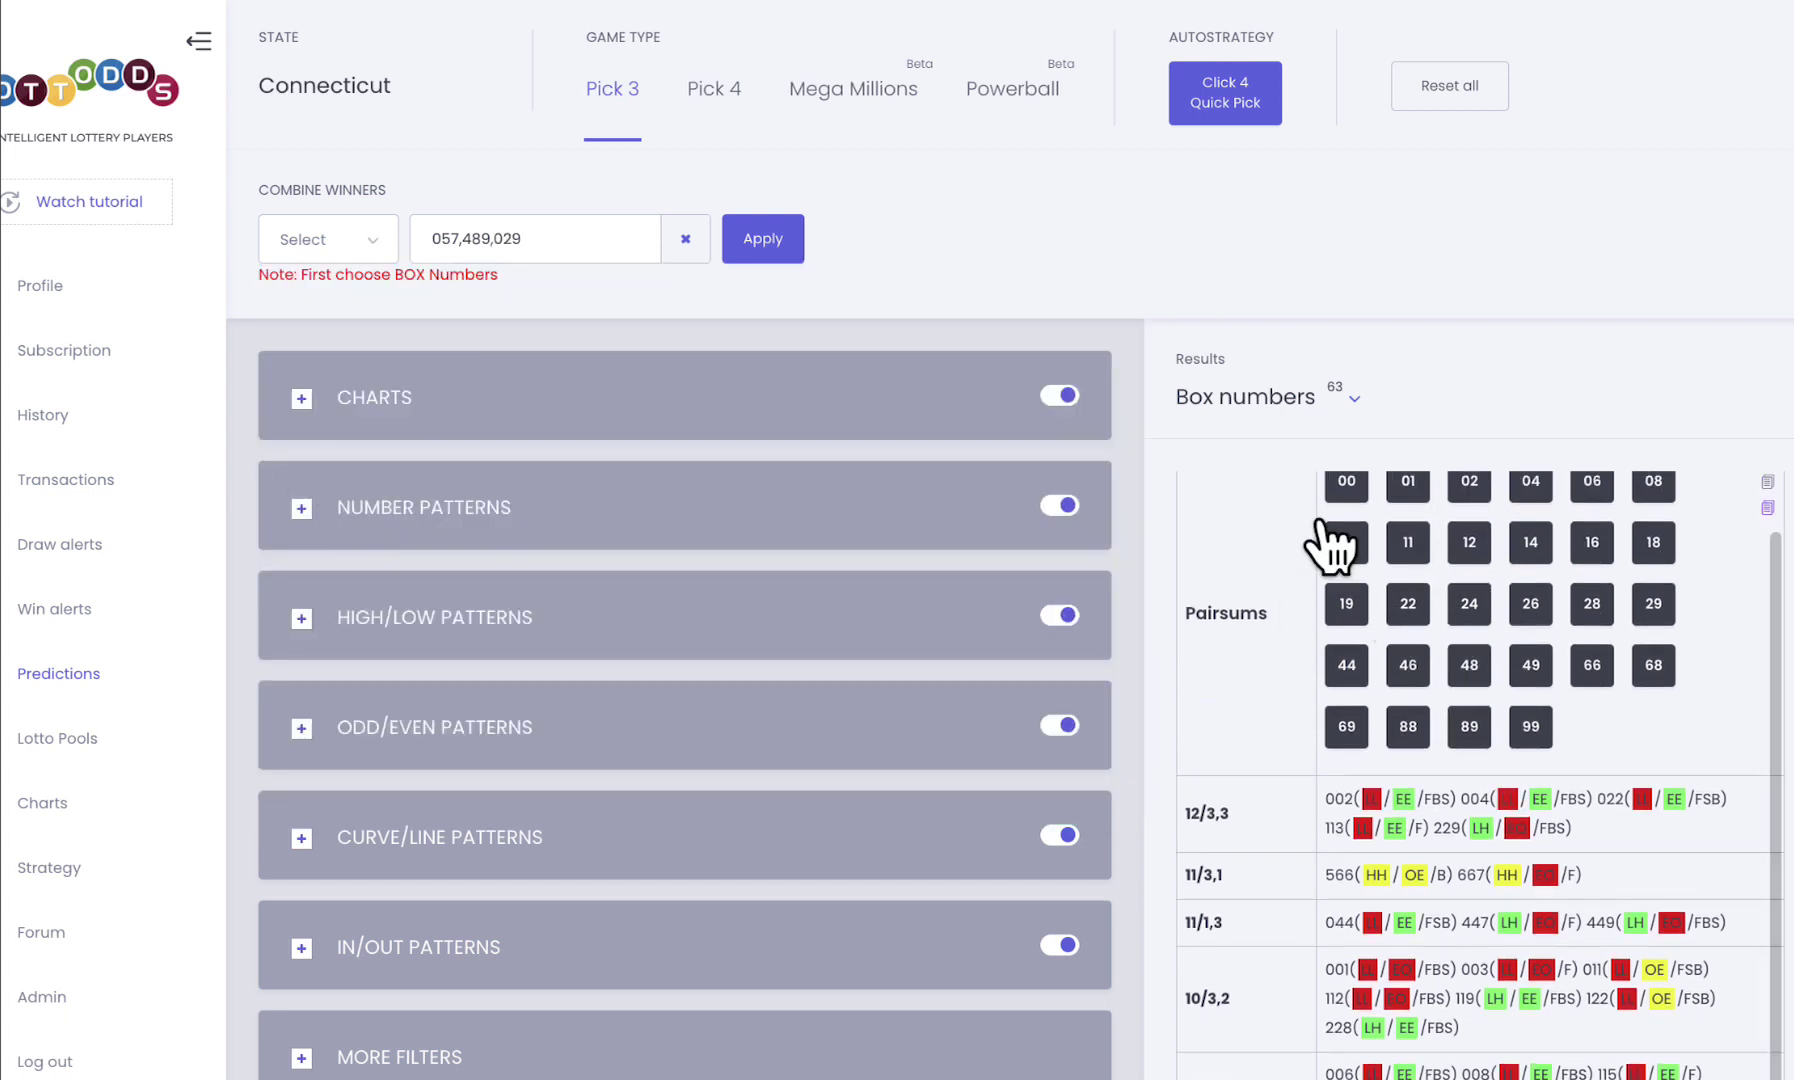
pyautogui.click(790, 245)
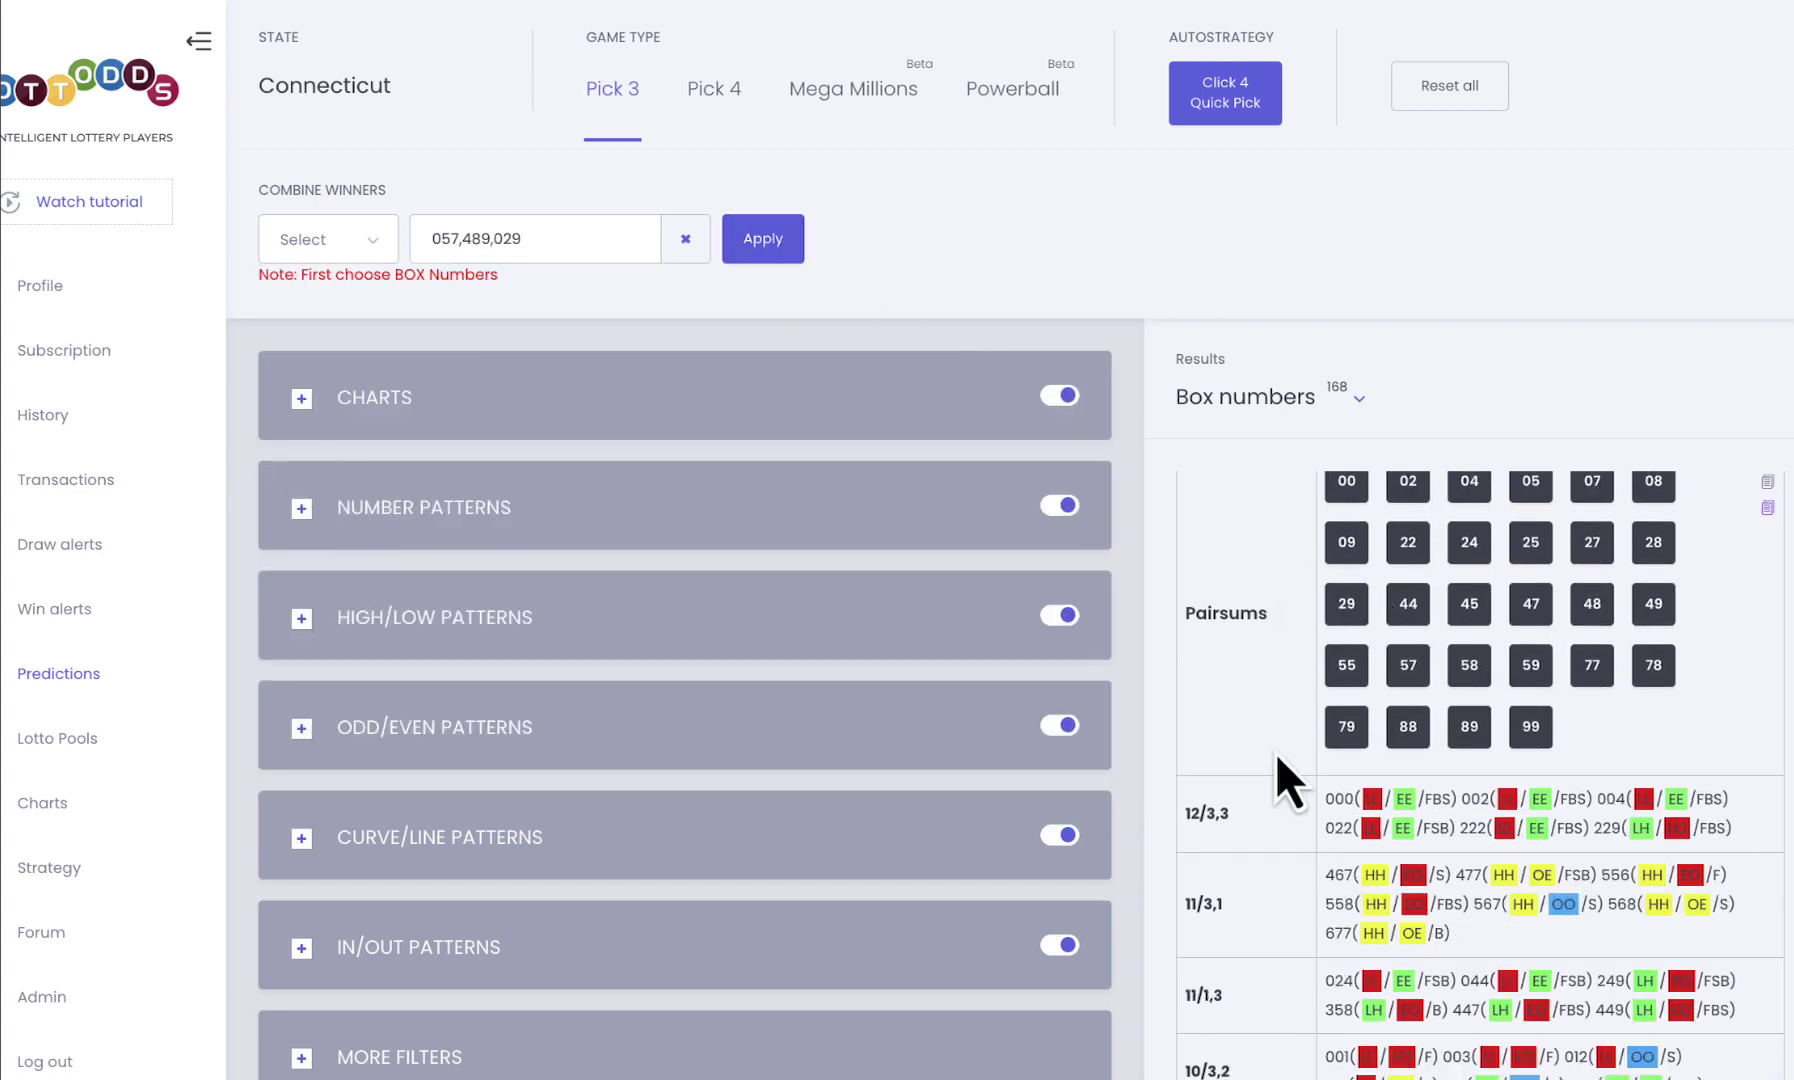
# Restrict the results to doubles under More Filters, leaving 63 box numbers.
pyautogui.scroll(-3, 1273, 755)
pyautogui.scroll(-3, 946, 790)
pyautogui.click(853, 805)
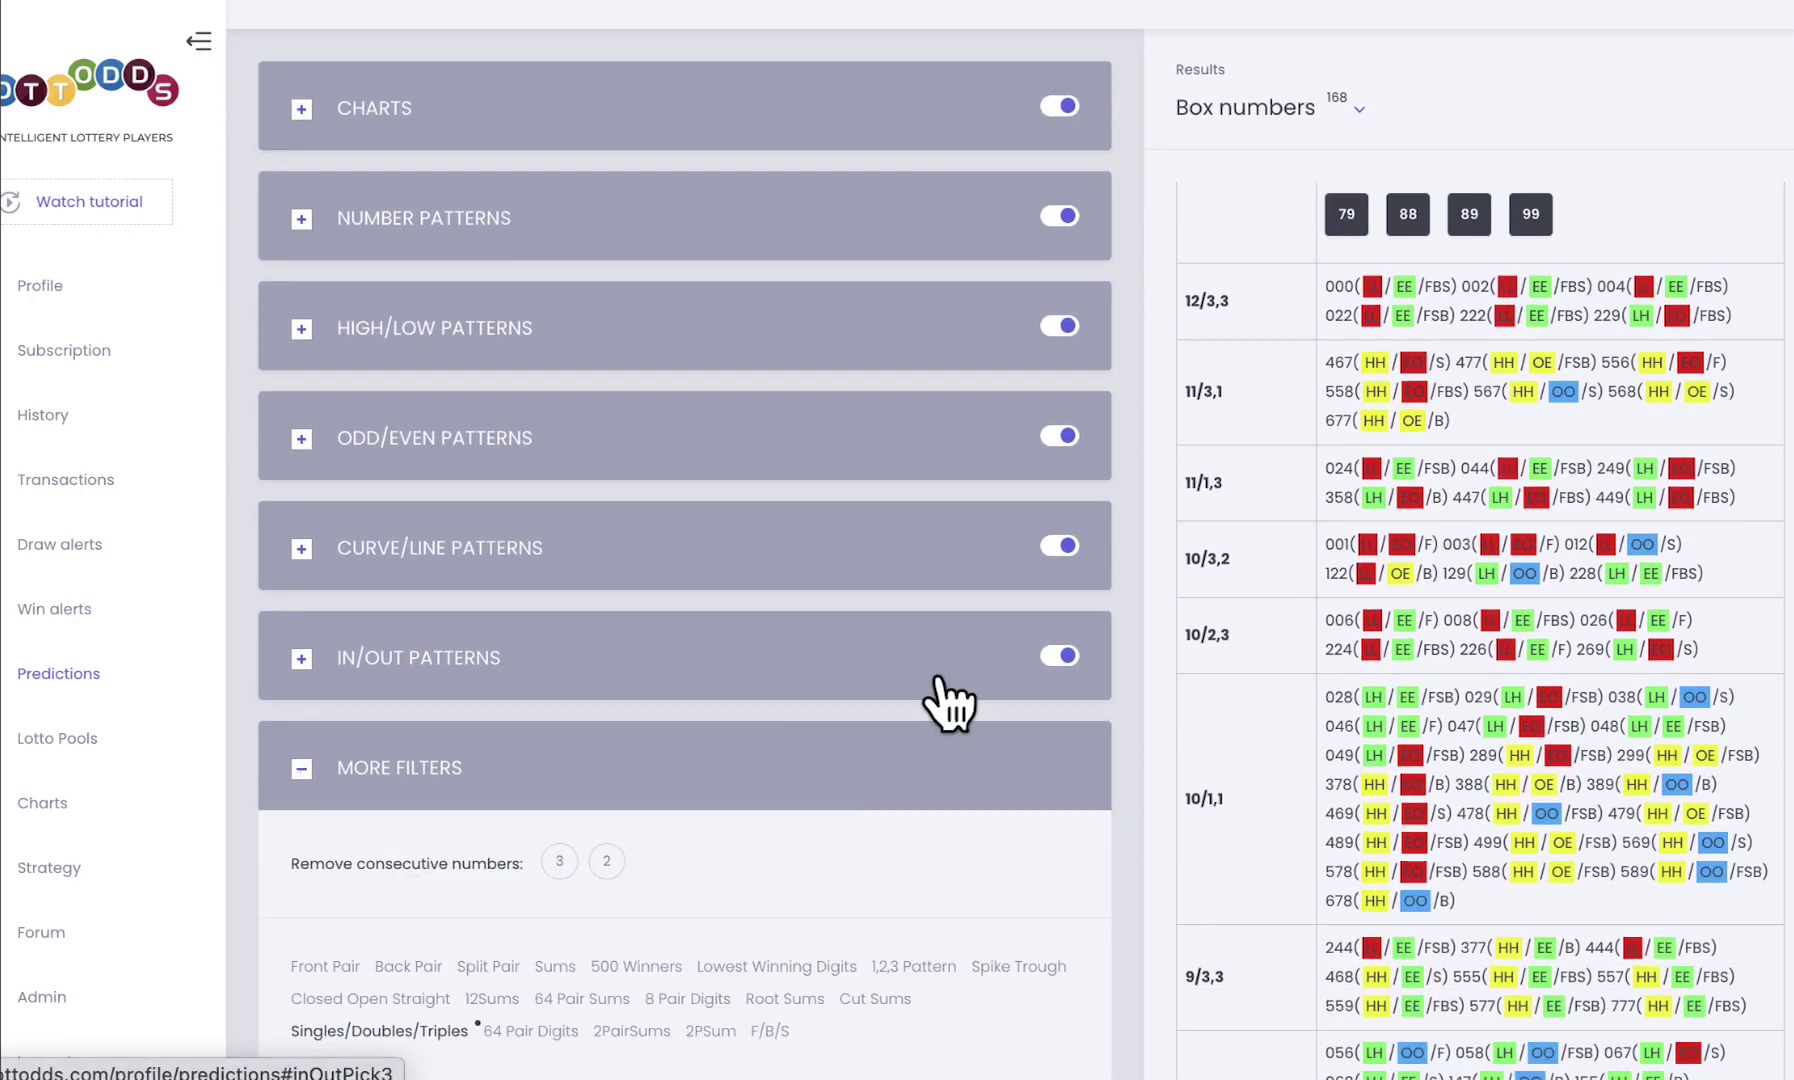
pyautogui.scroll(-2, 928, 712)
pyautogui.click(452, 905)
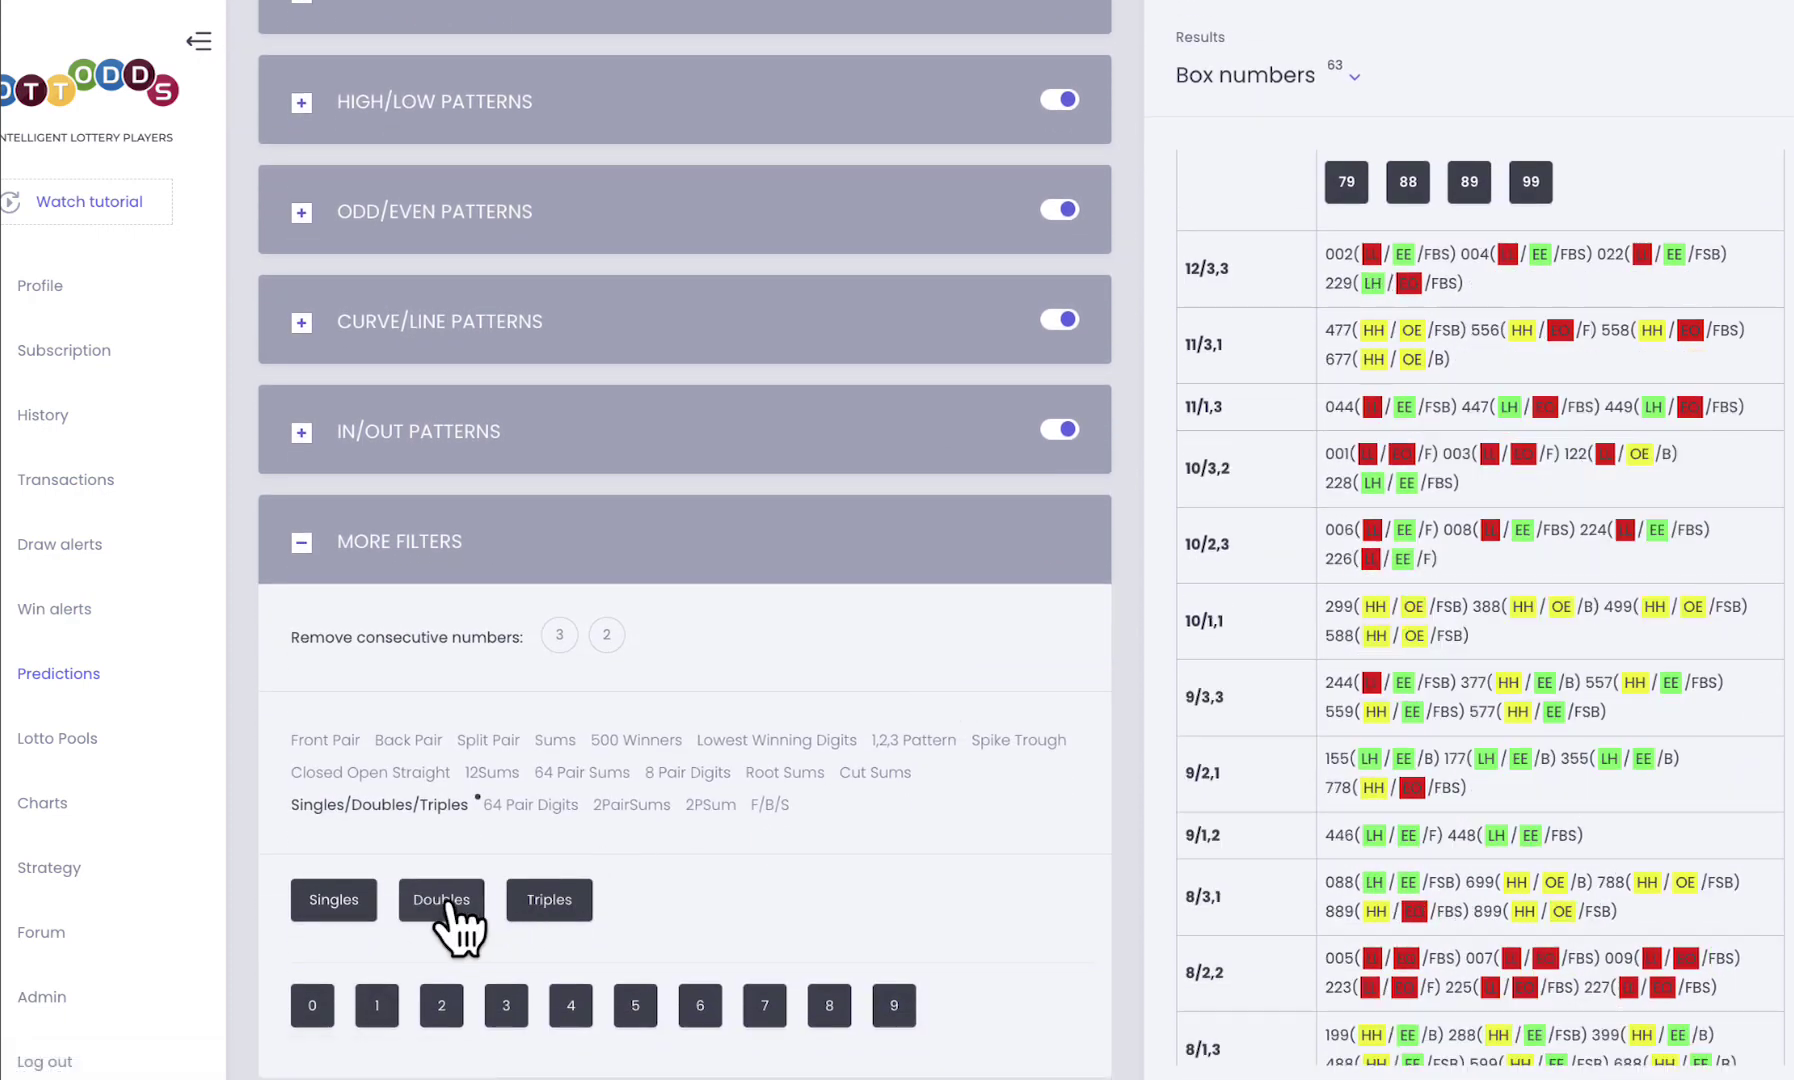
pyautogui.click(768, 568)
pyautogui.scroll(5, 1000, 660)
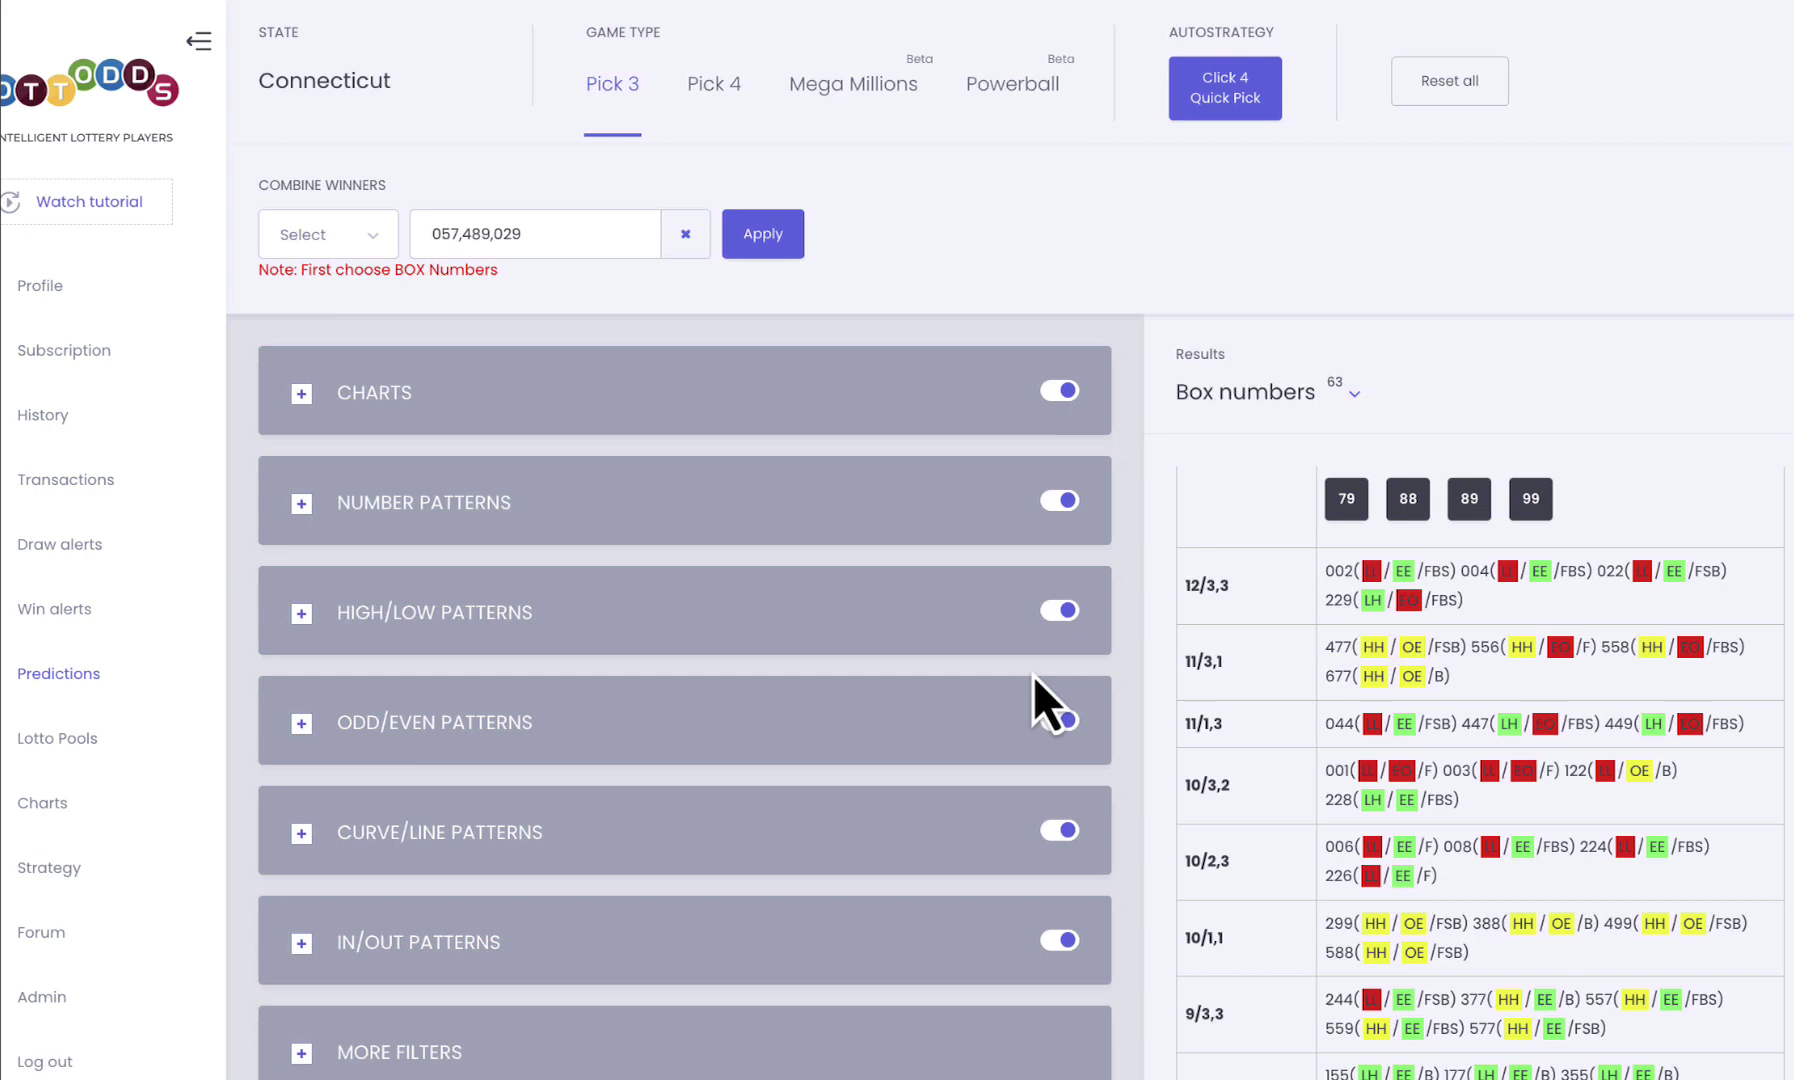
pyautogui.scroll(-1, 1033, 676)
pyautogui.scroll(3, 1369, 629)
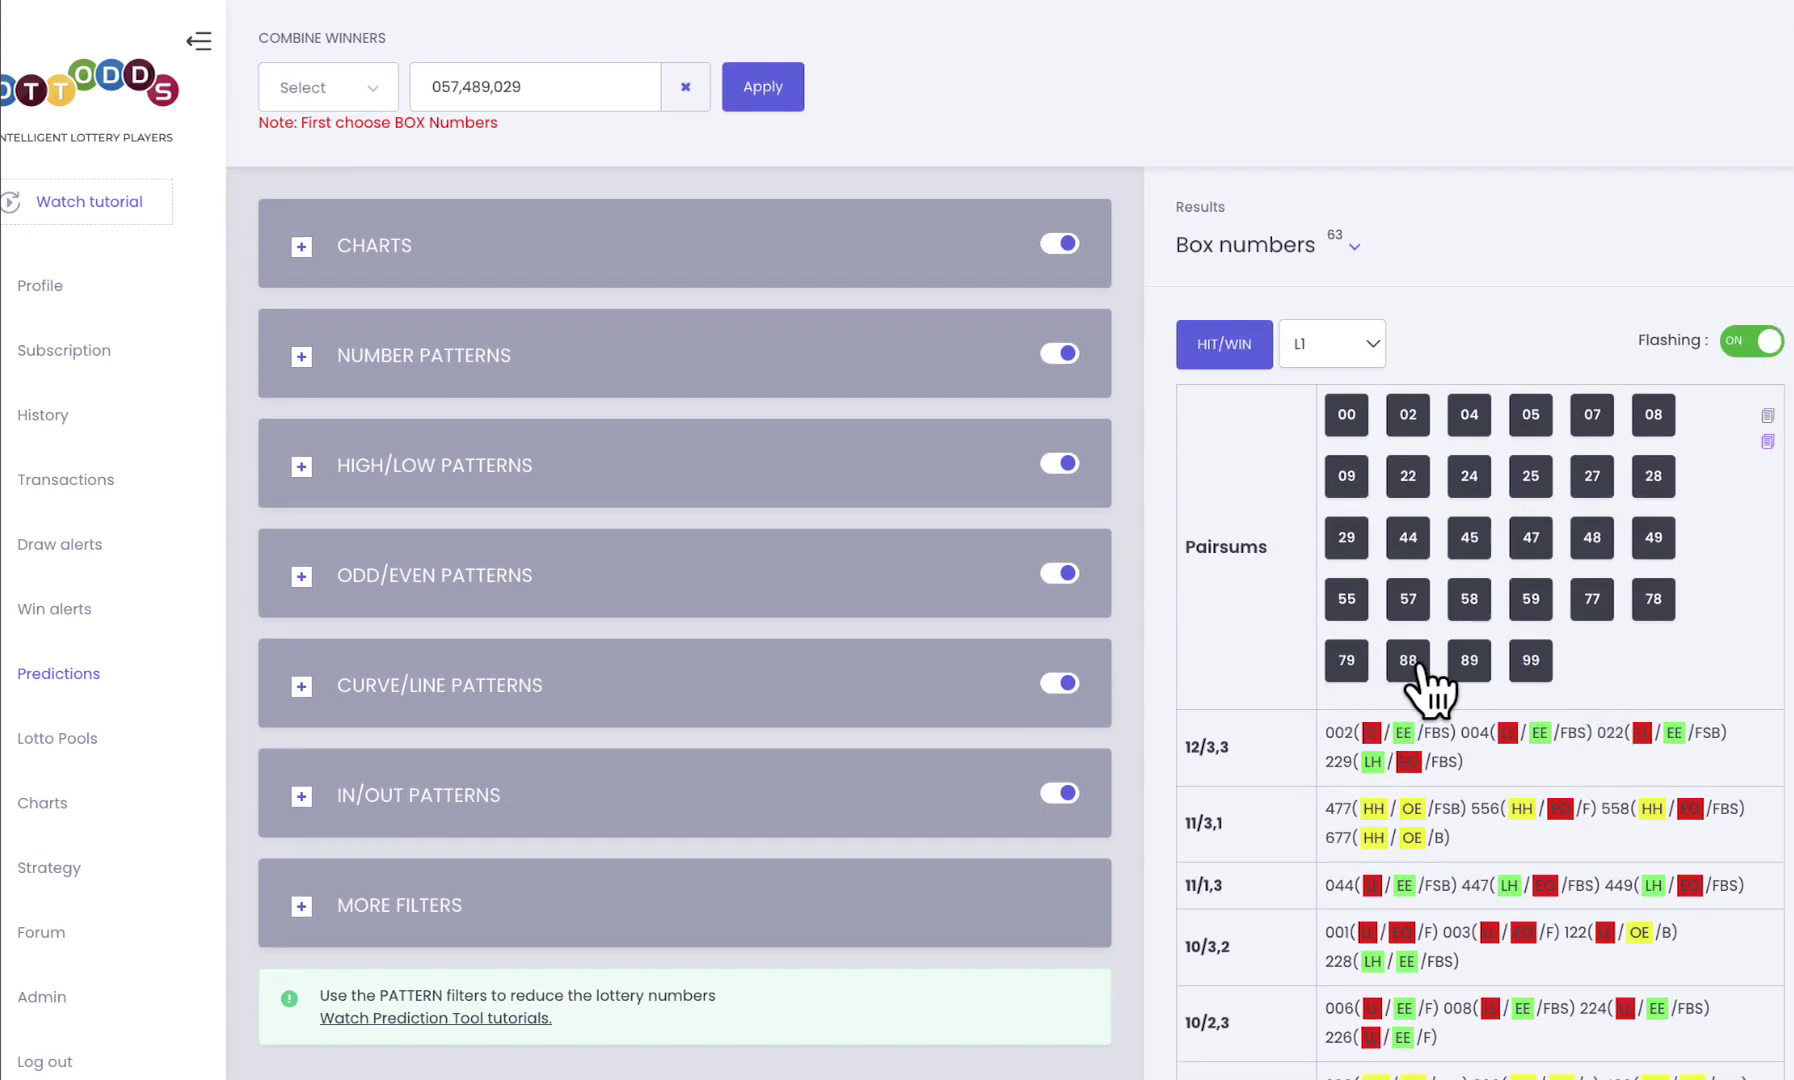
# Deselect pair sums 02, 04, 05, 07, 08, 09, 24, 25, 27, 28 and 29.
pyautogui.click(1410, 416)
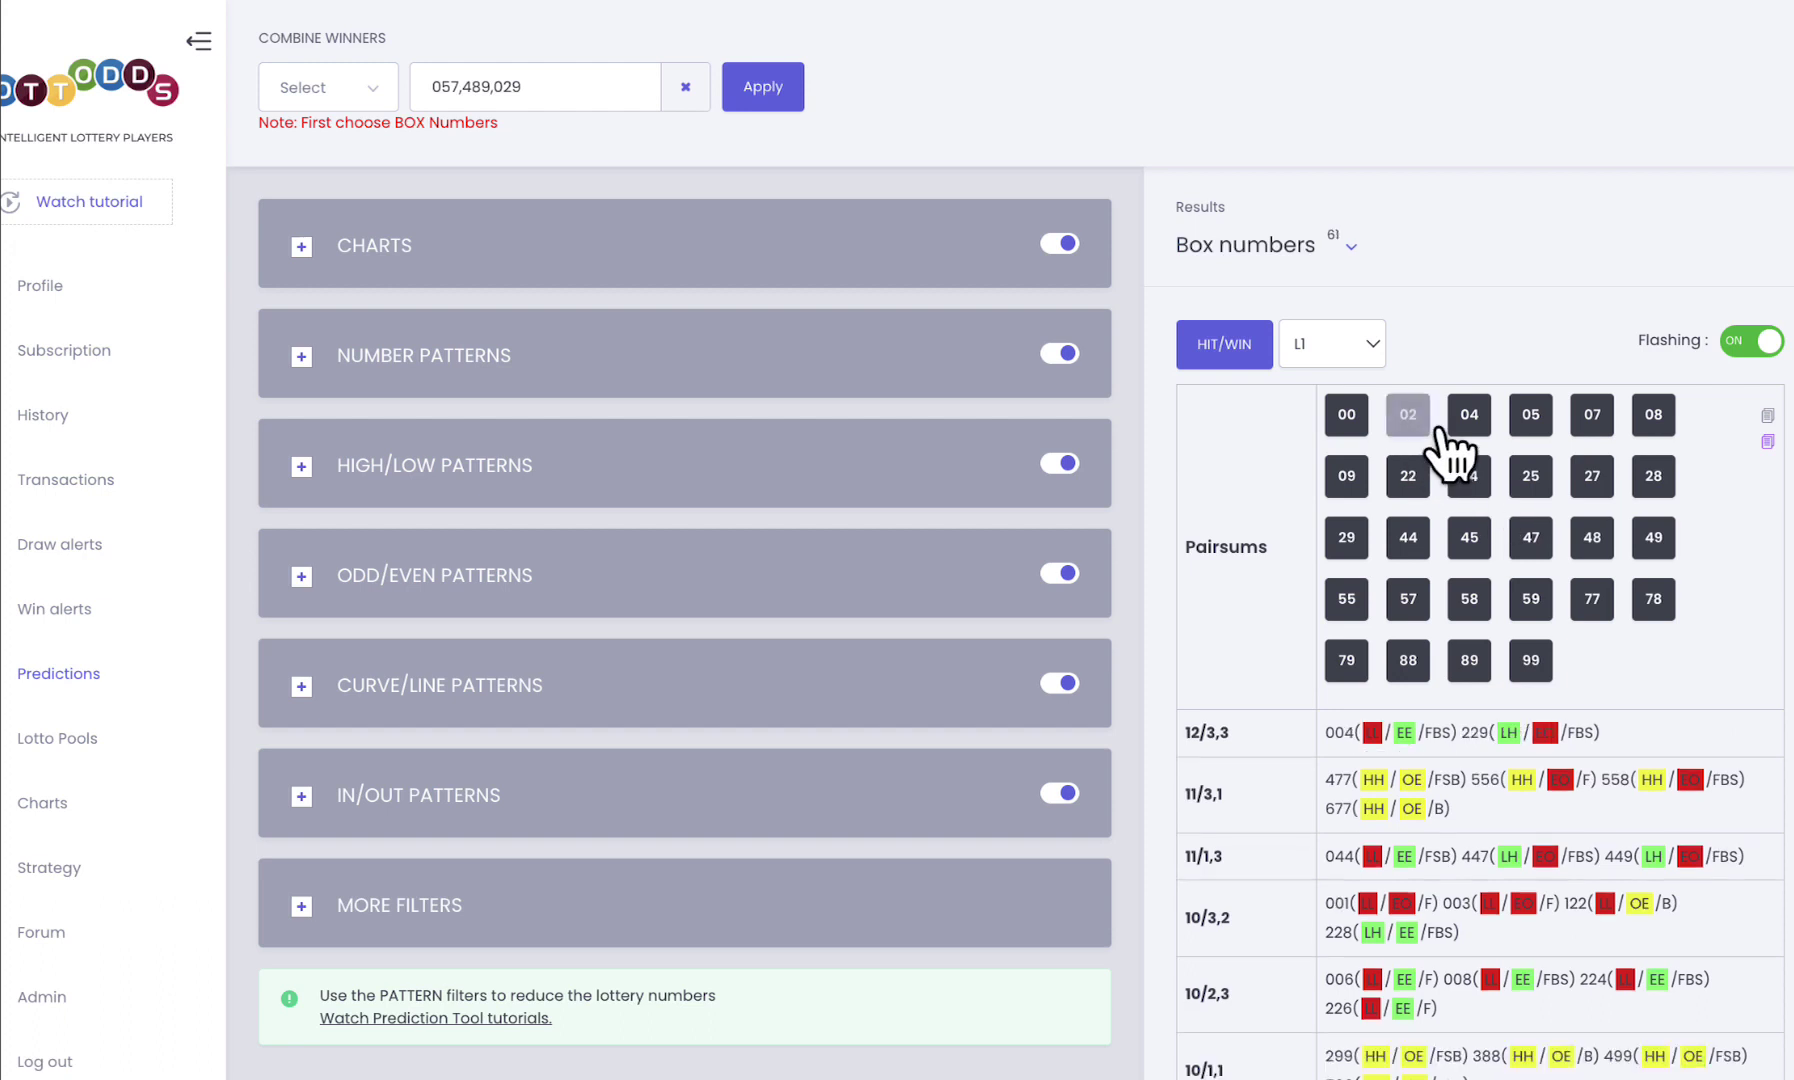
pyautogui.click(1469, 416)
pyautogui.click(1530, 415)
pyautogui.click(1592, 415)
pyautogui.click(1653, 415)
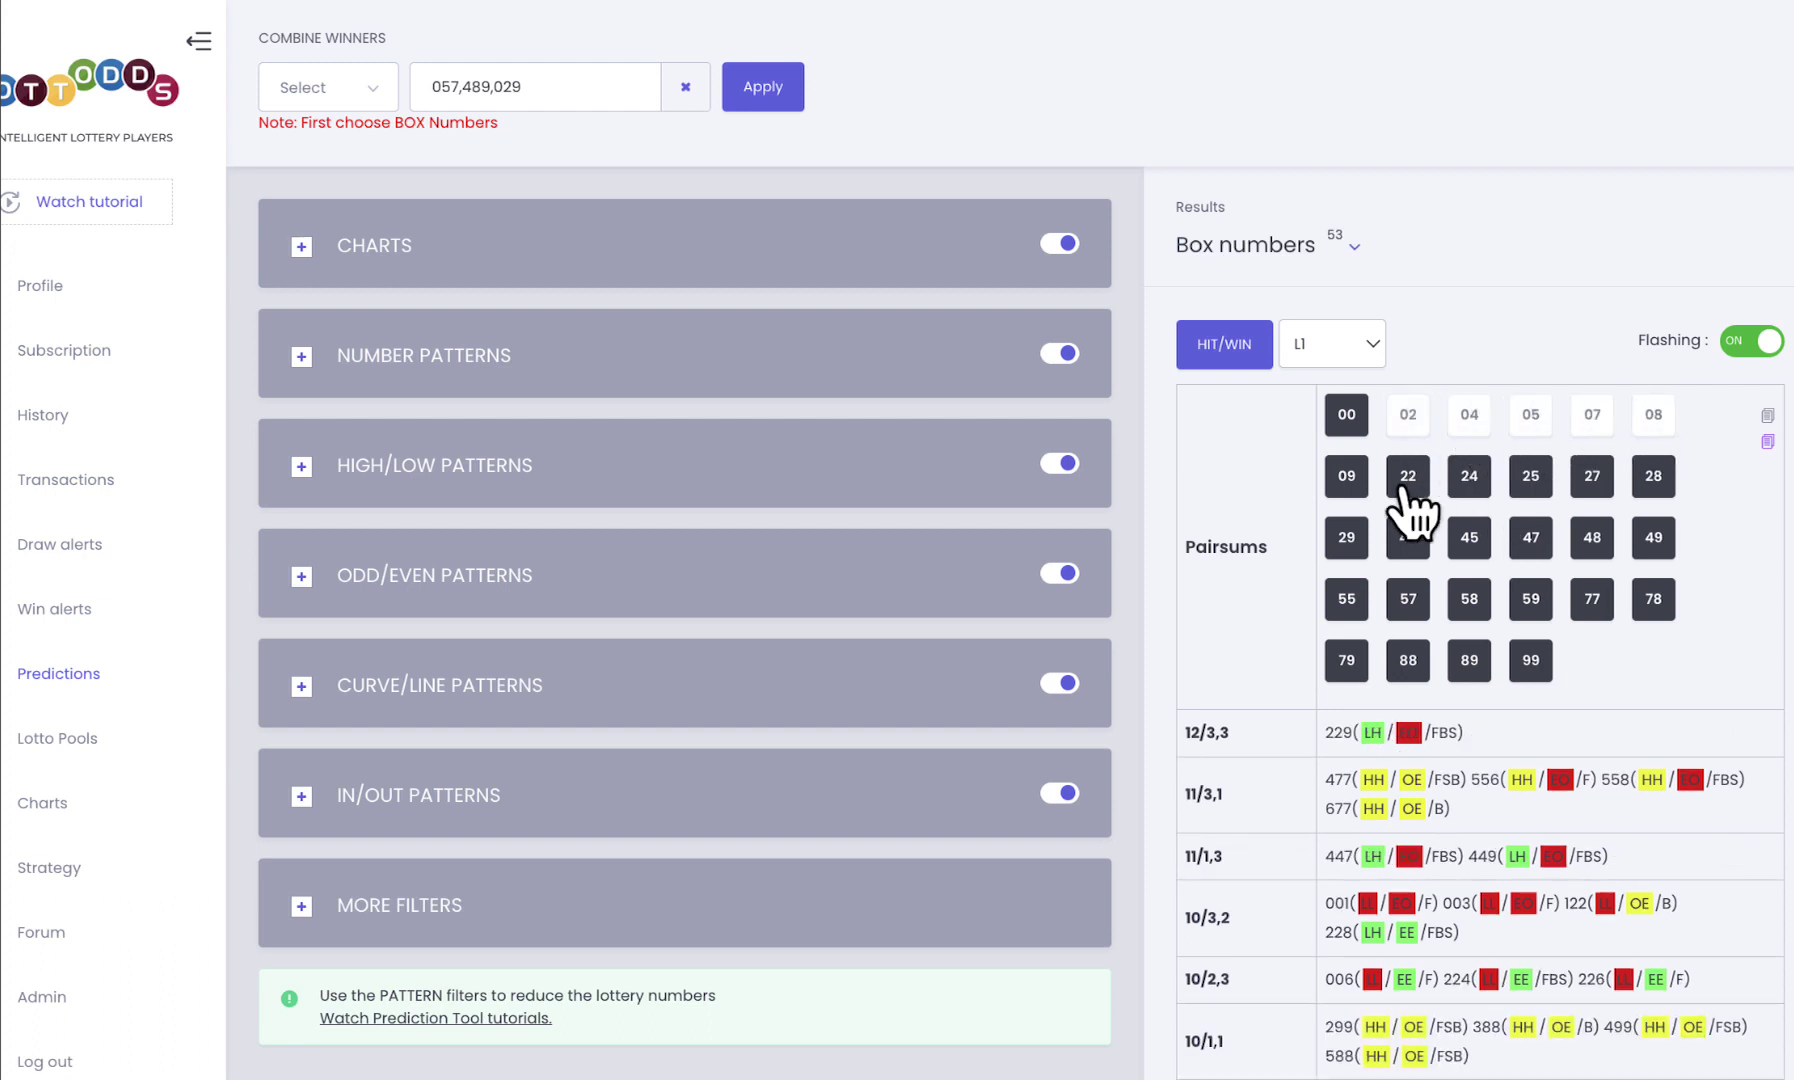
pyautogui.click(1347, 476)
pyautogui.click(1469, 476)
pyautogui.click(1530, 476)
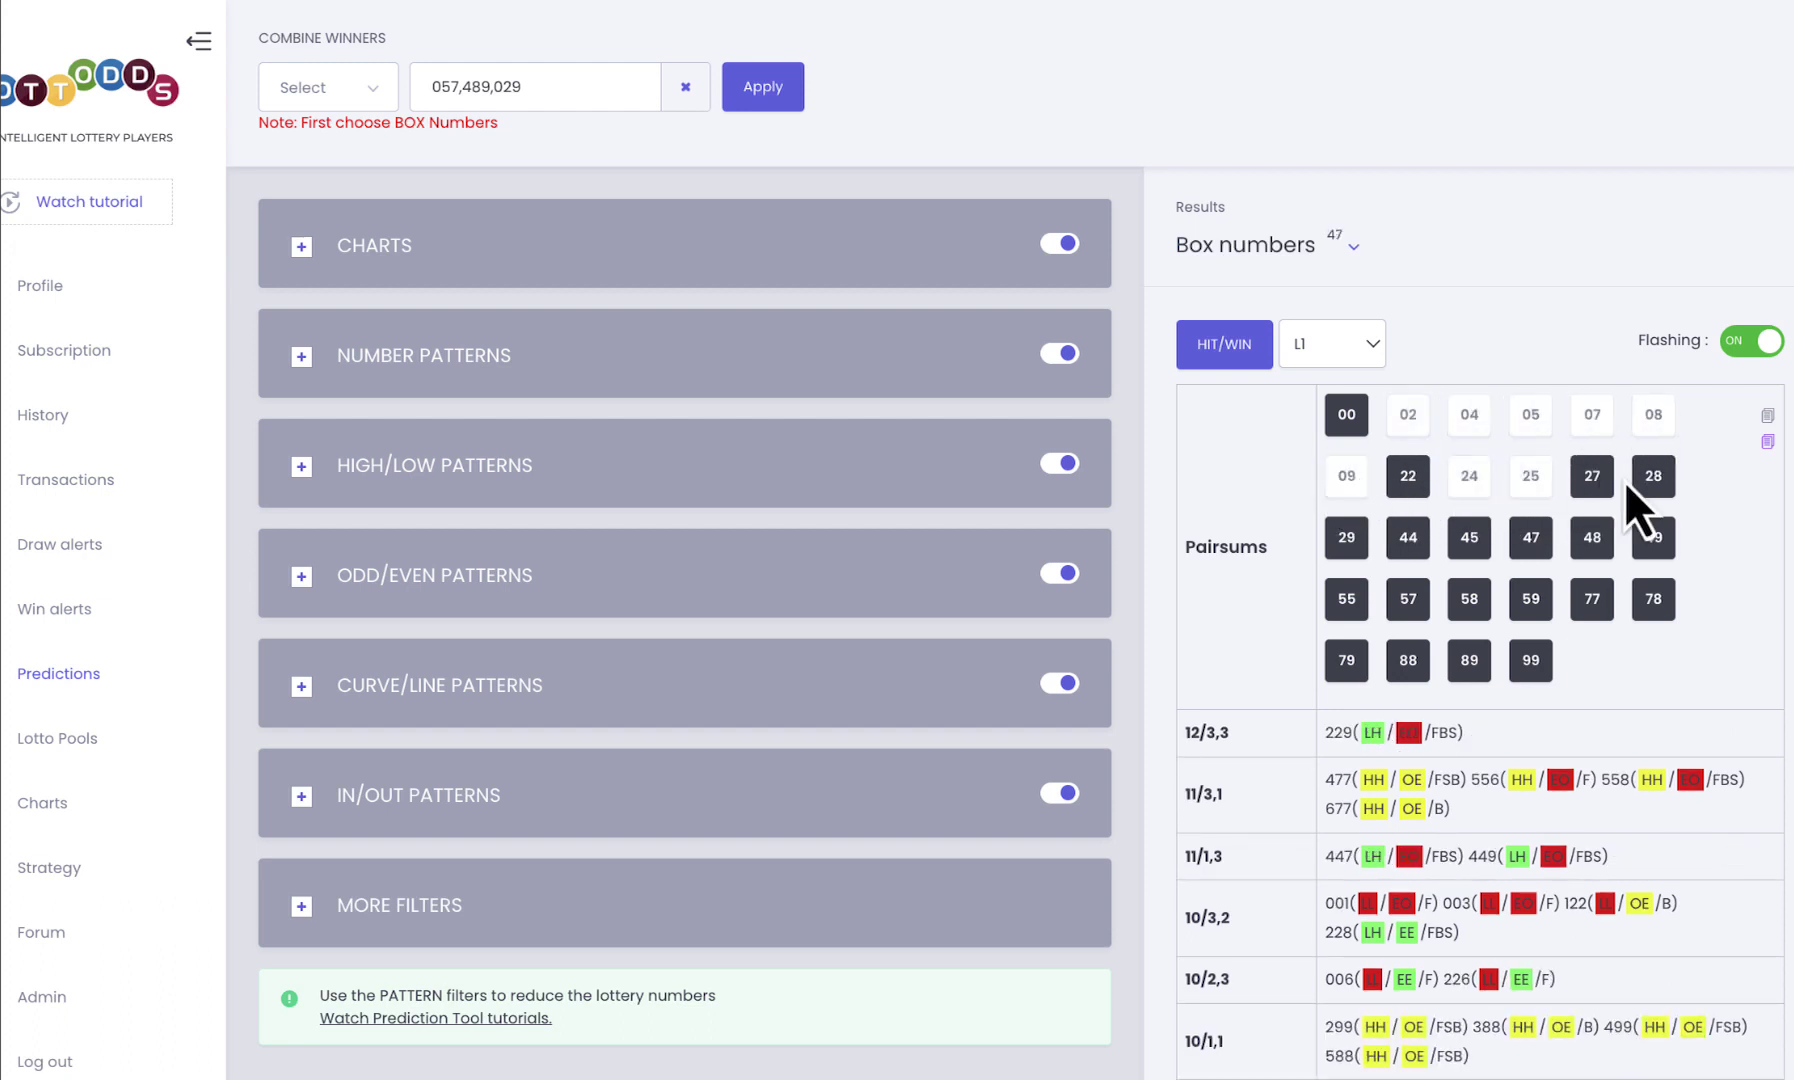
pyautogui.click(1592, 476)
pyautogui.click(1653, 476)
pyautogui.click(1347, 537)
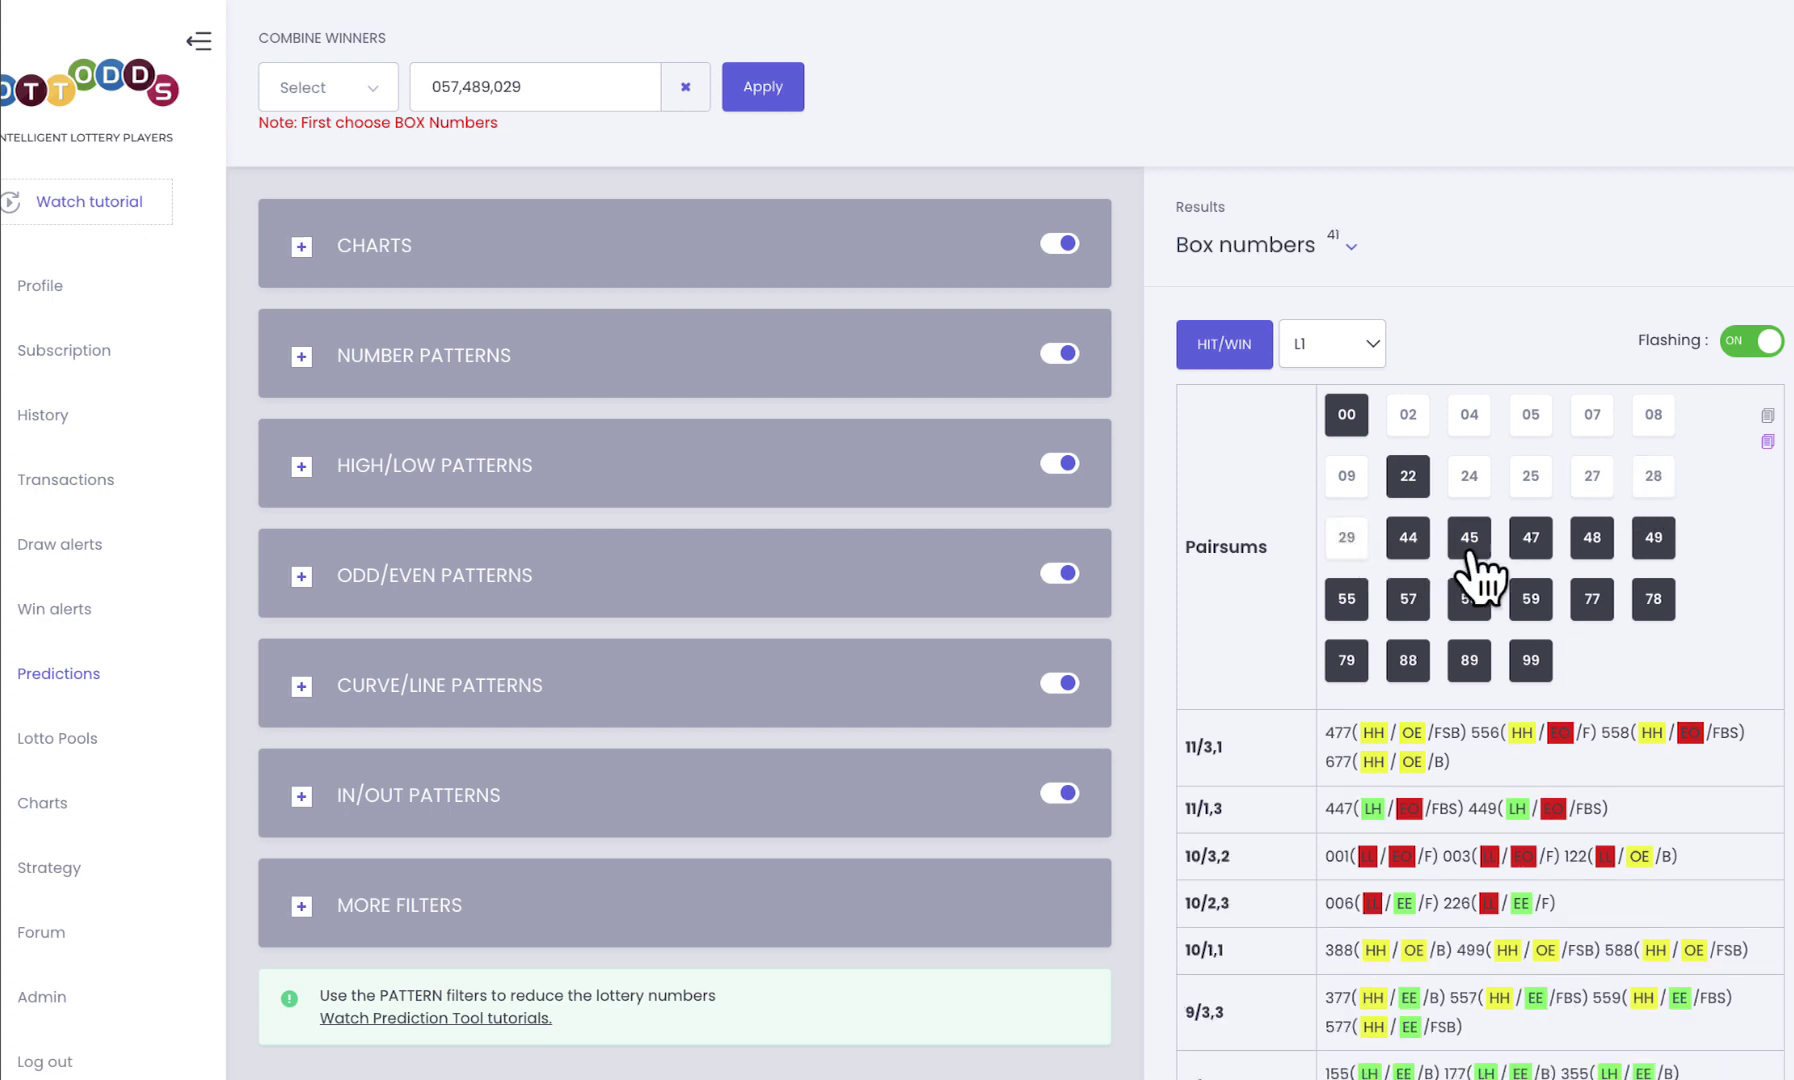
# Deselect pair sums 45, 47, 48, 49, 57, 58, 59, 78, 79 and 89, leaving 21 box numbers.
pyautogui.click(1469, 537)
pyautogui.click(1530, 537)
pyautogui.click(1592, 537)
pyautogui.click(1653, 537)
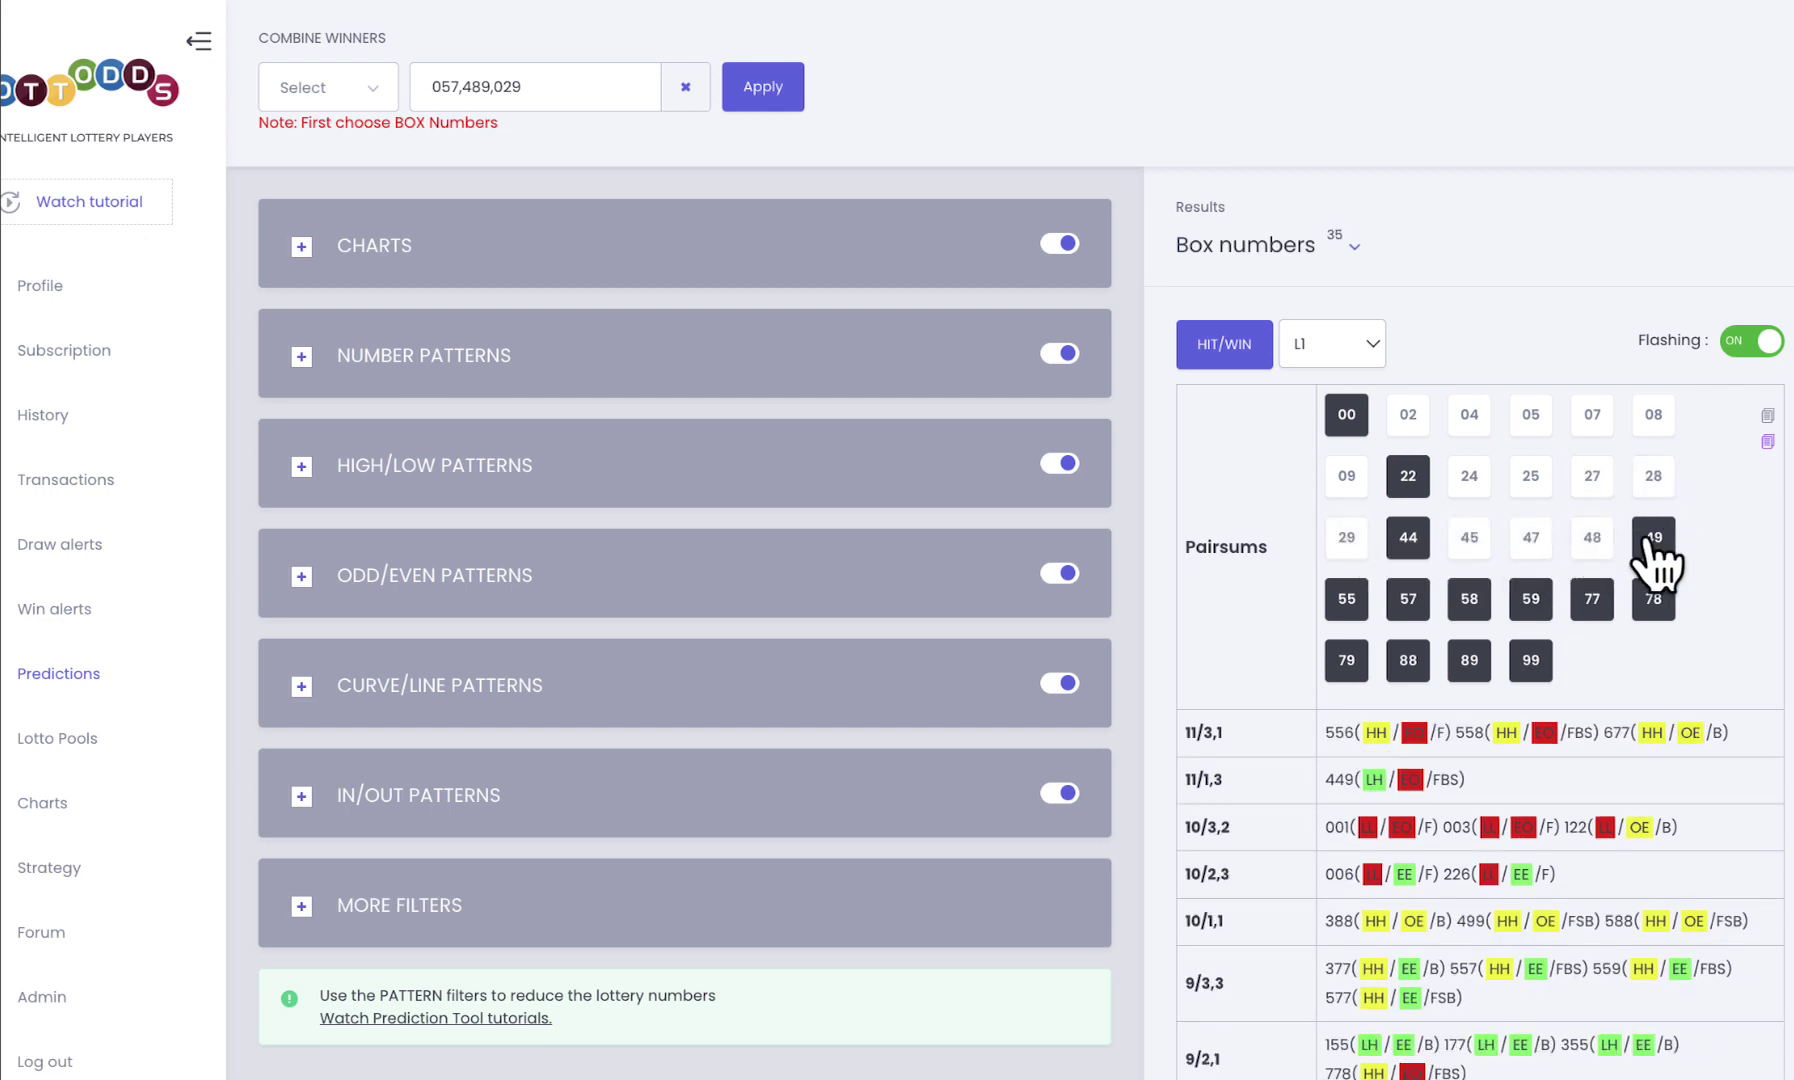
pyautogui.click(1410, 605)
pyautogui.click(1463, 615)
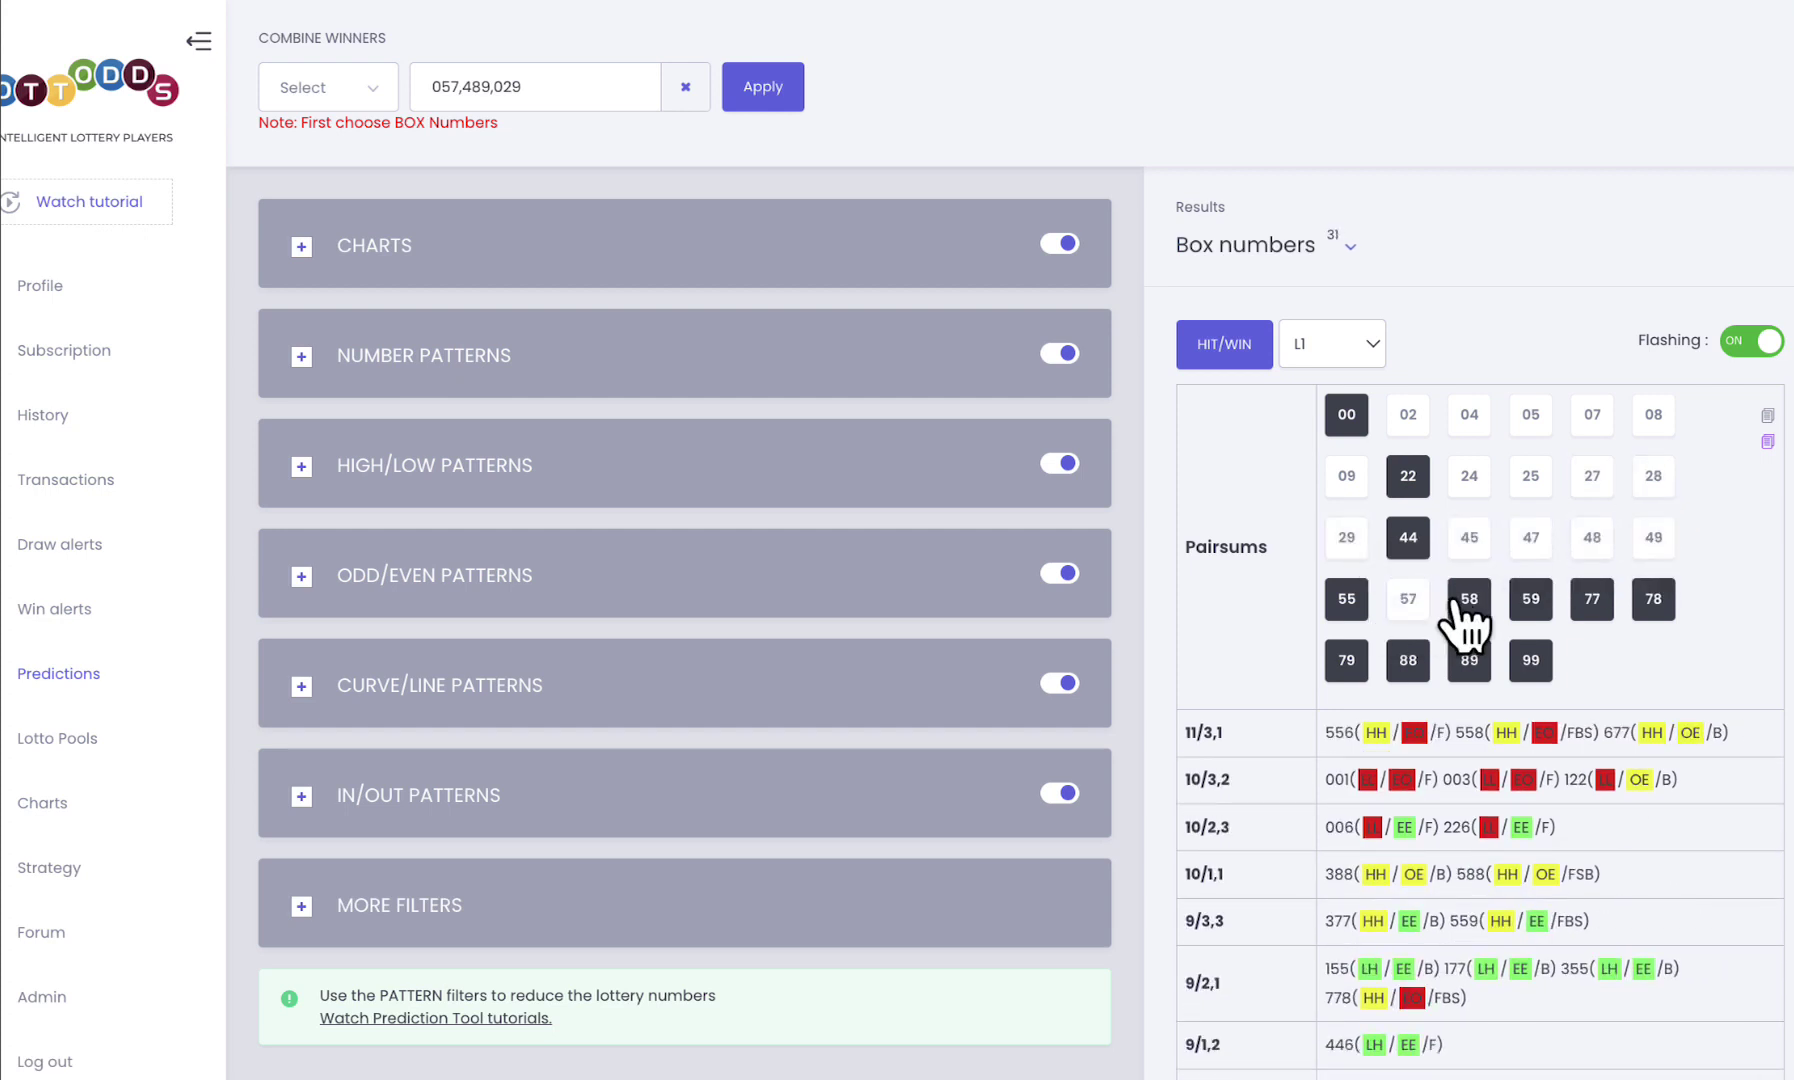
pyautogui.click(1532, 610)
pyautogui.click(1665, 602)
pyautogui.click(1348, 662)
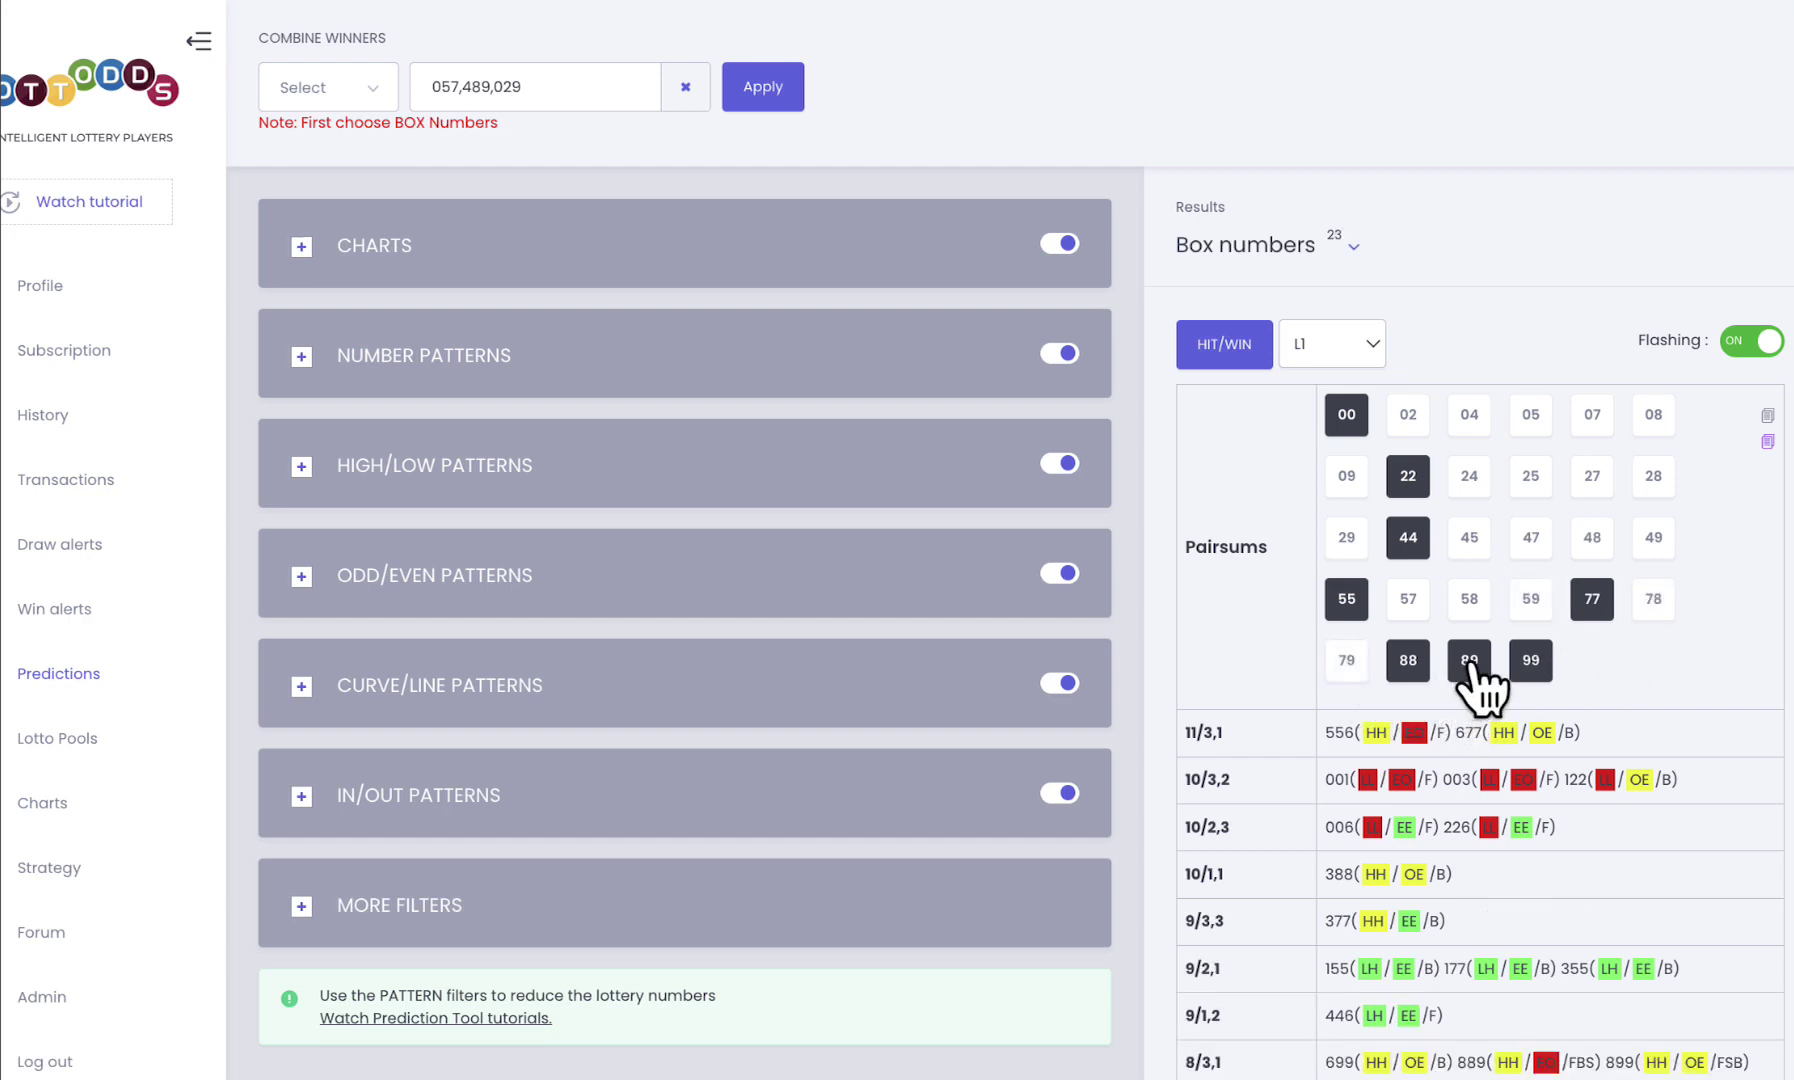
pyautogui.click(1469, 662)
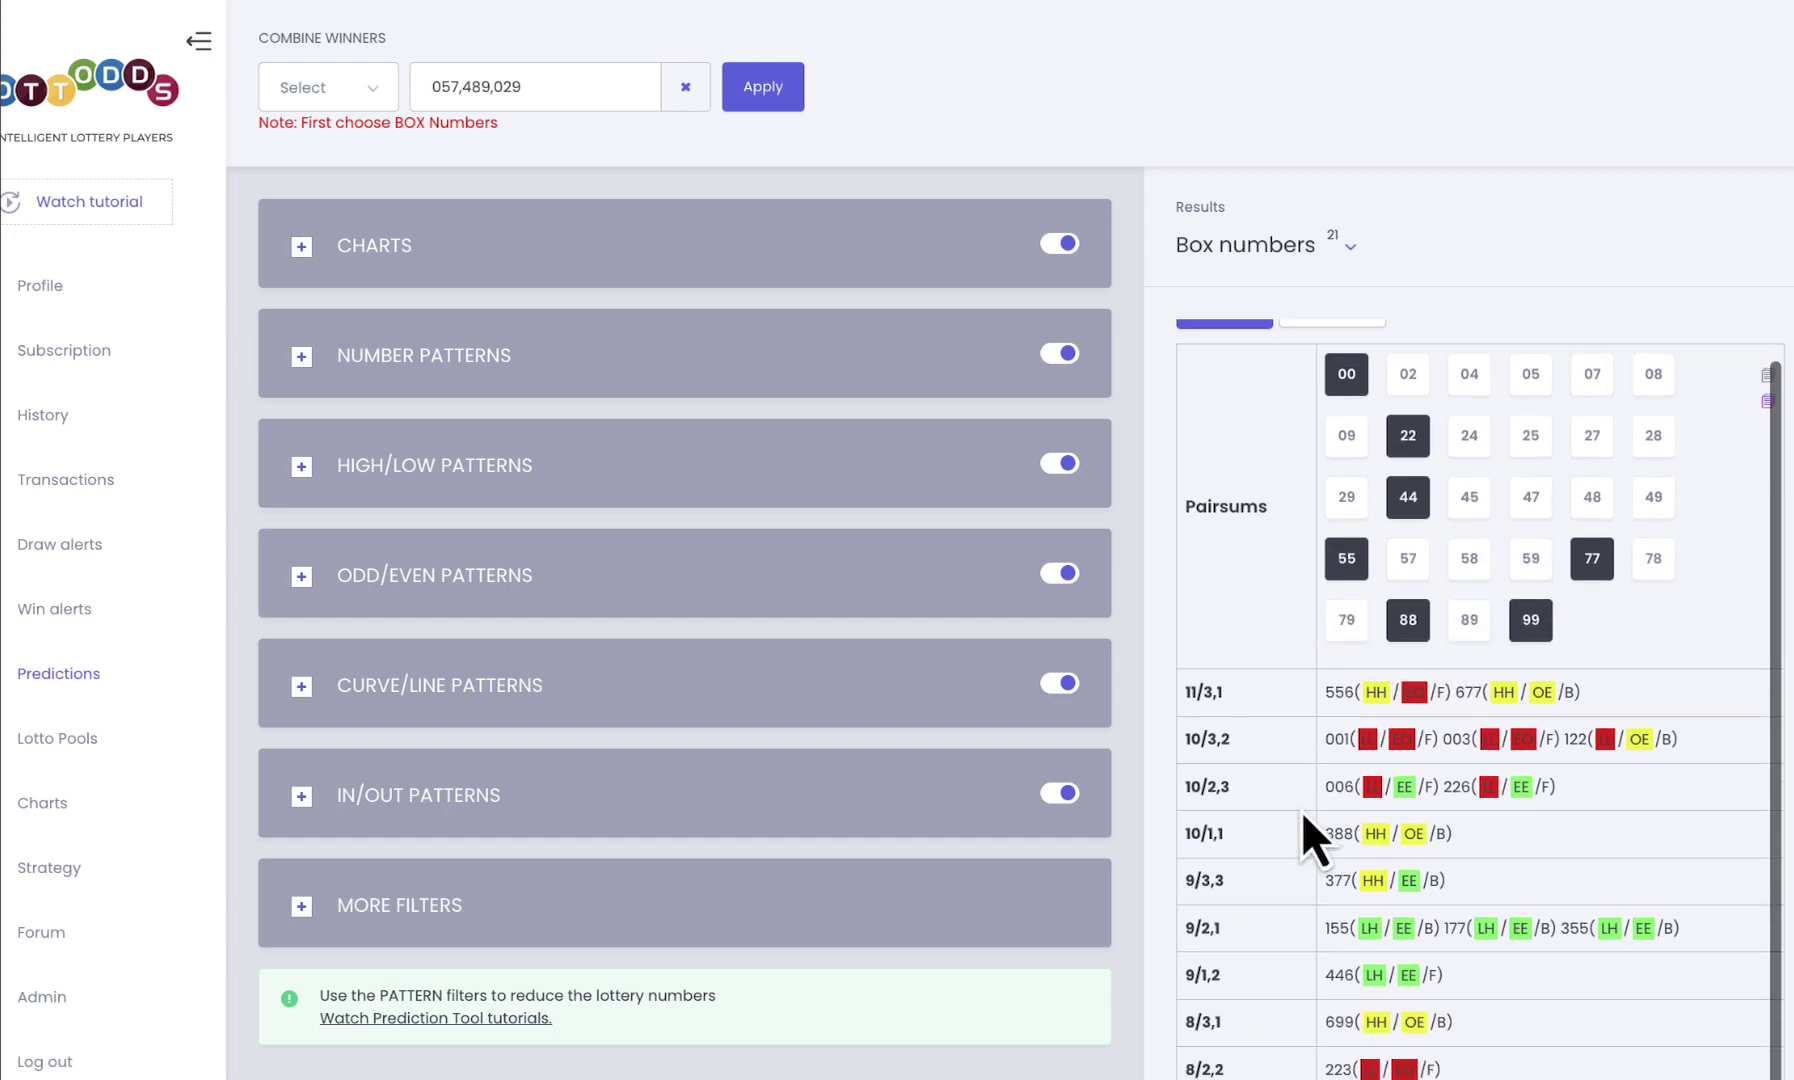
pyautogui.scroll(-2, 1205, 665)
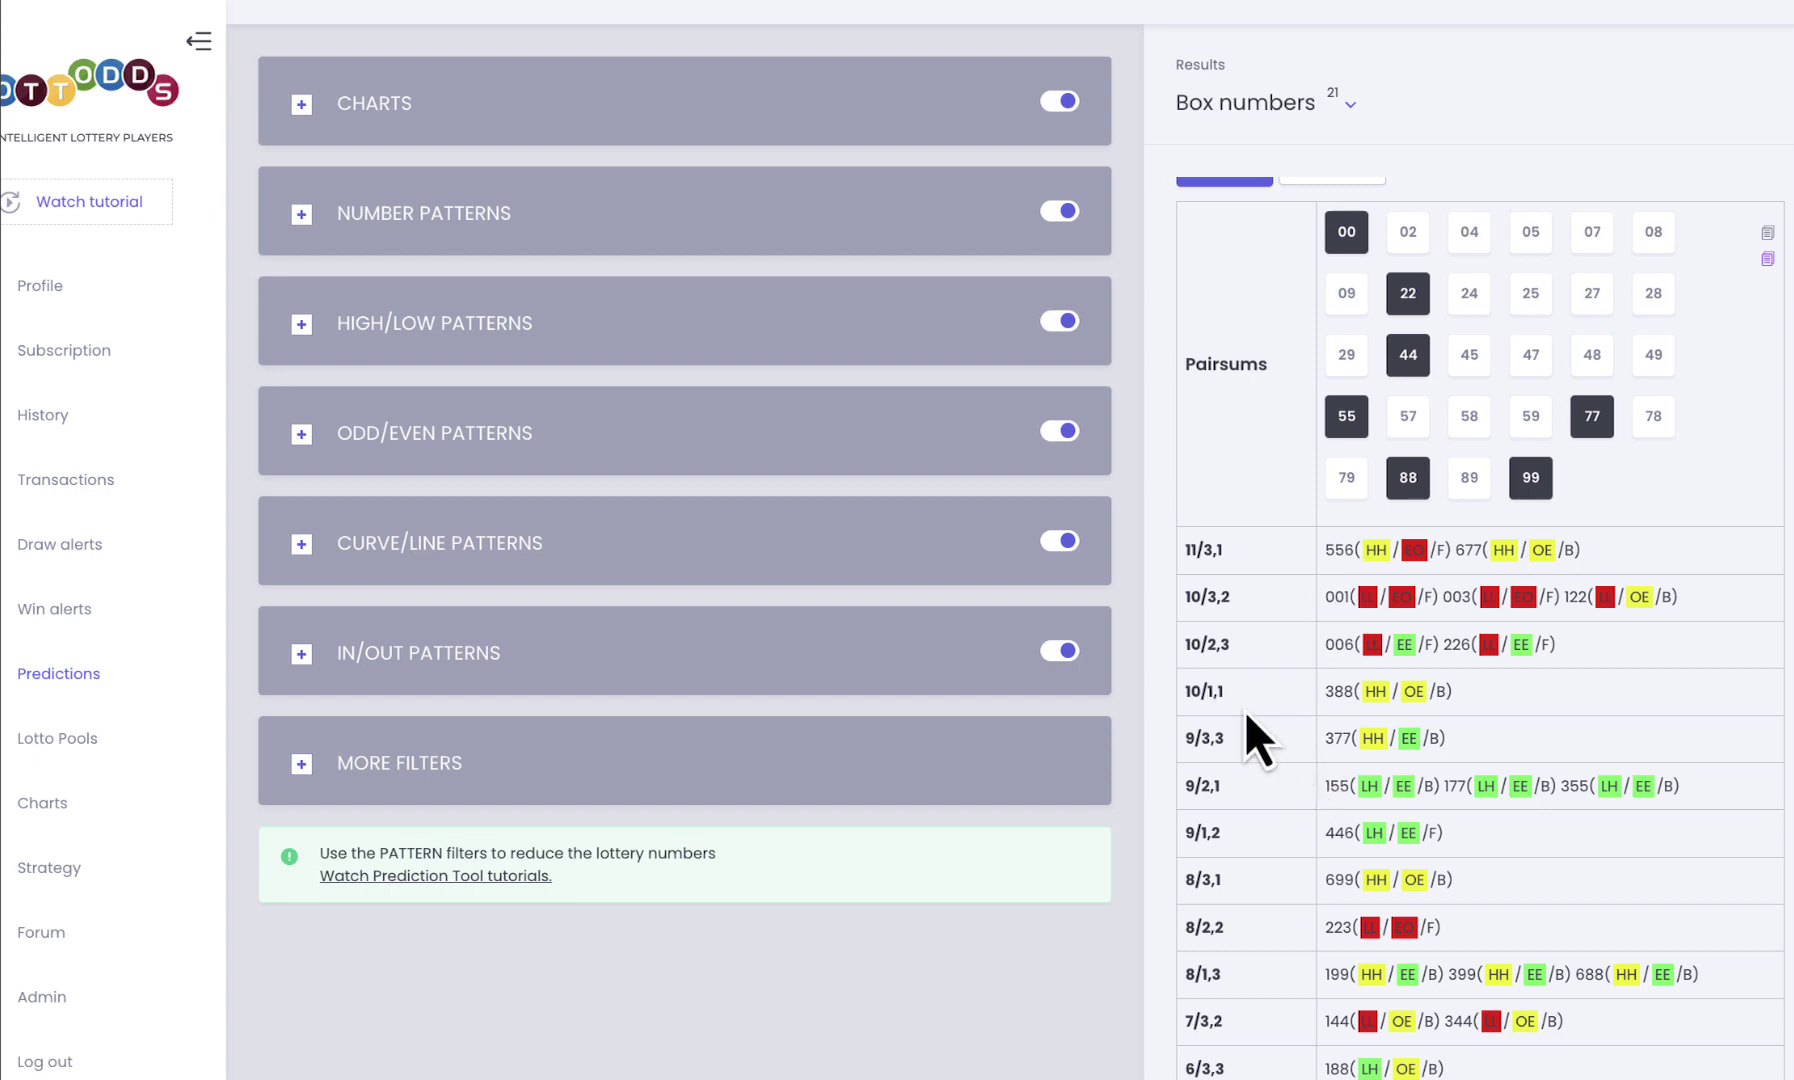
pyautogui.scroll(1, 1245, 711)
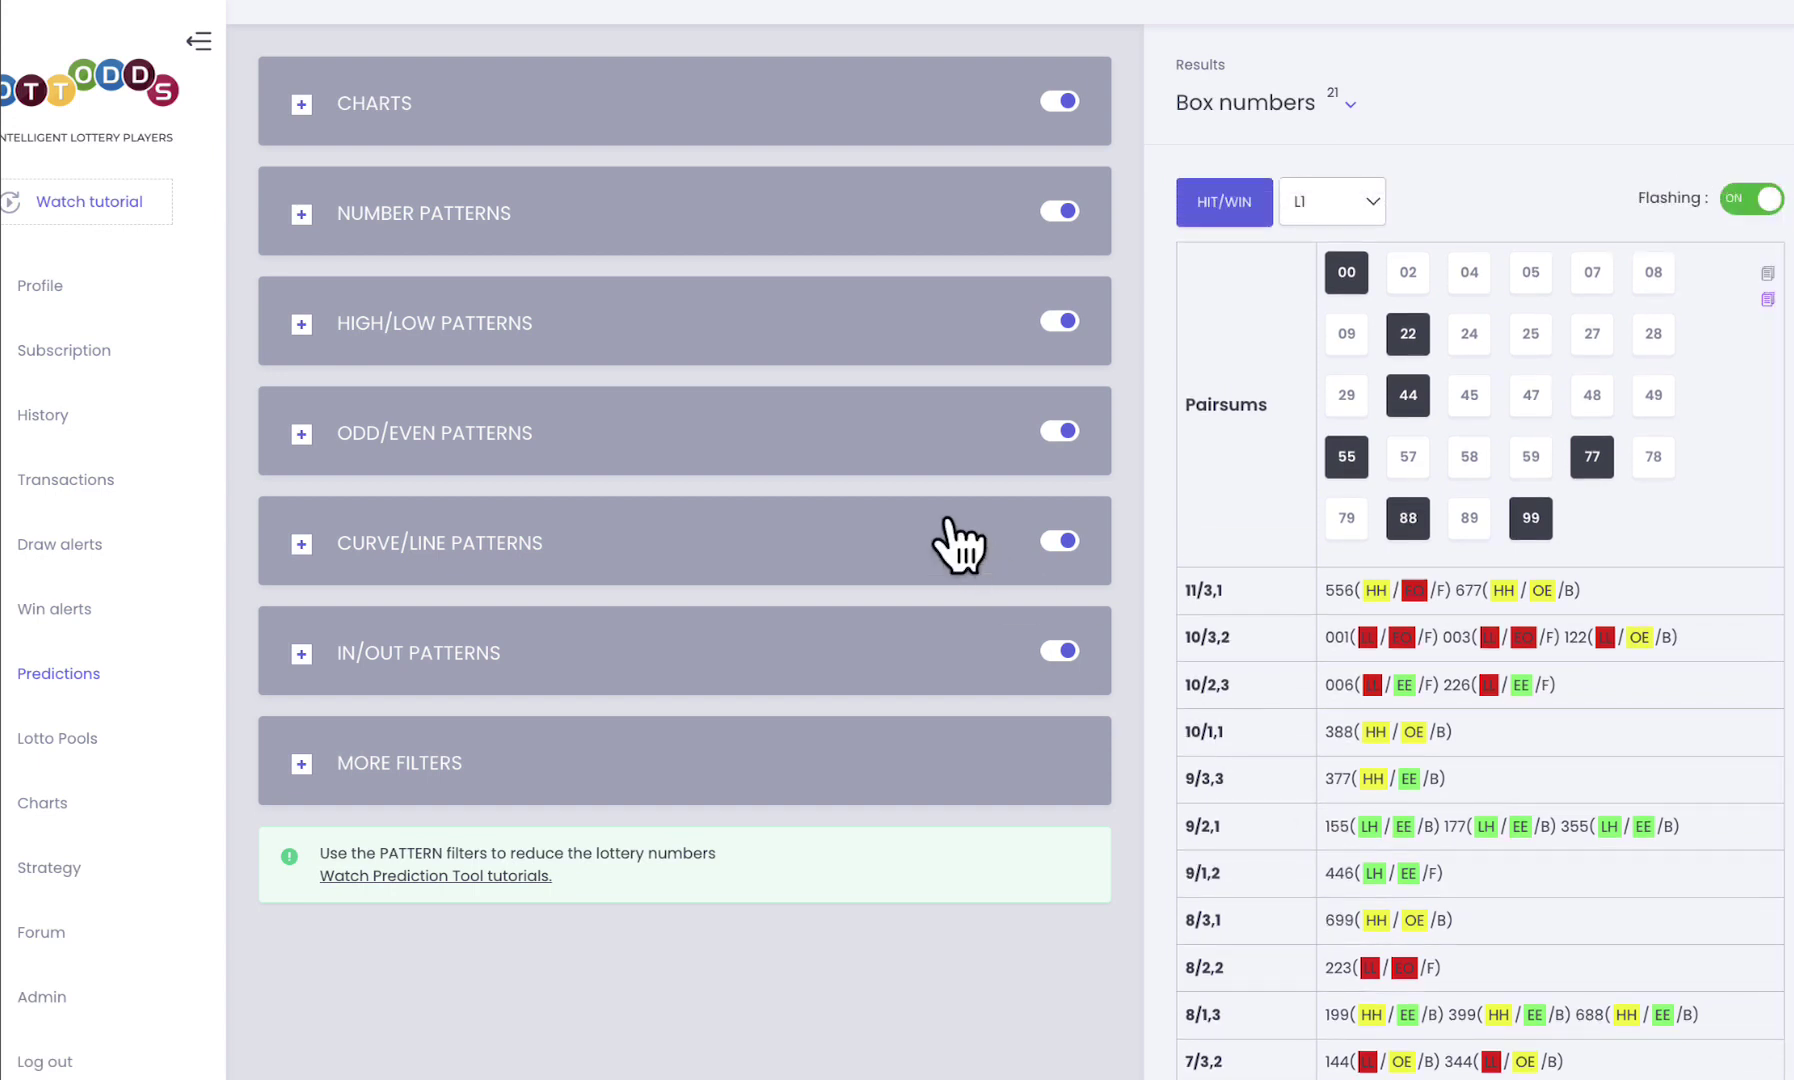
pyautogui.scroll(3, 949, 540)
pyautogui.click(383, 250)
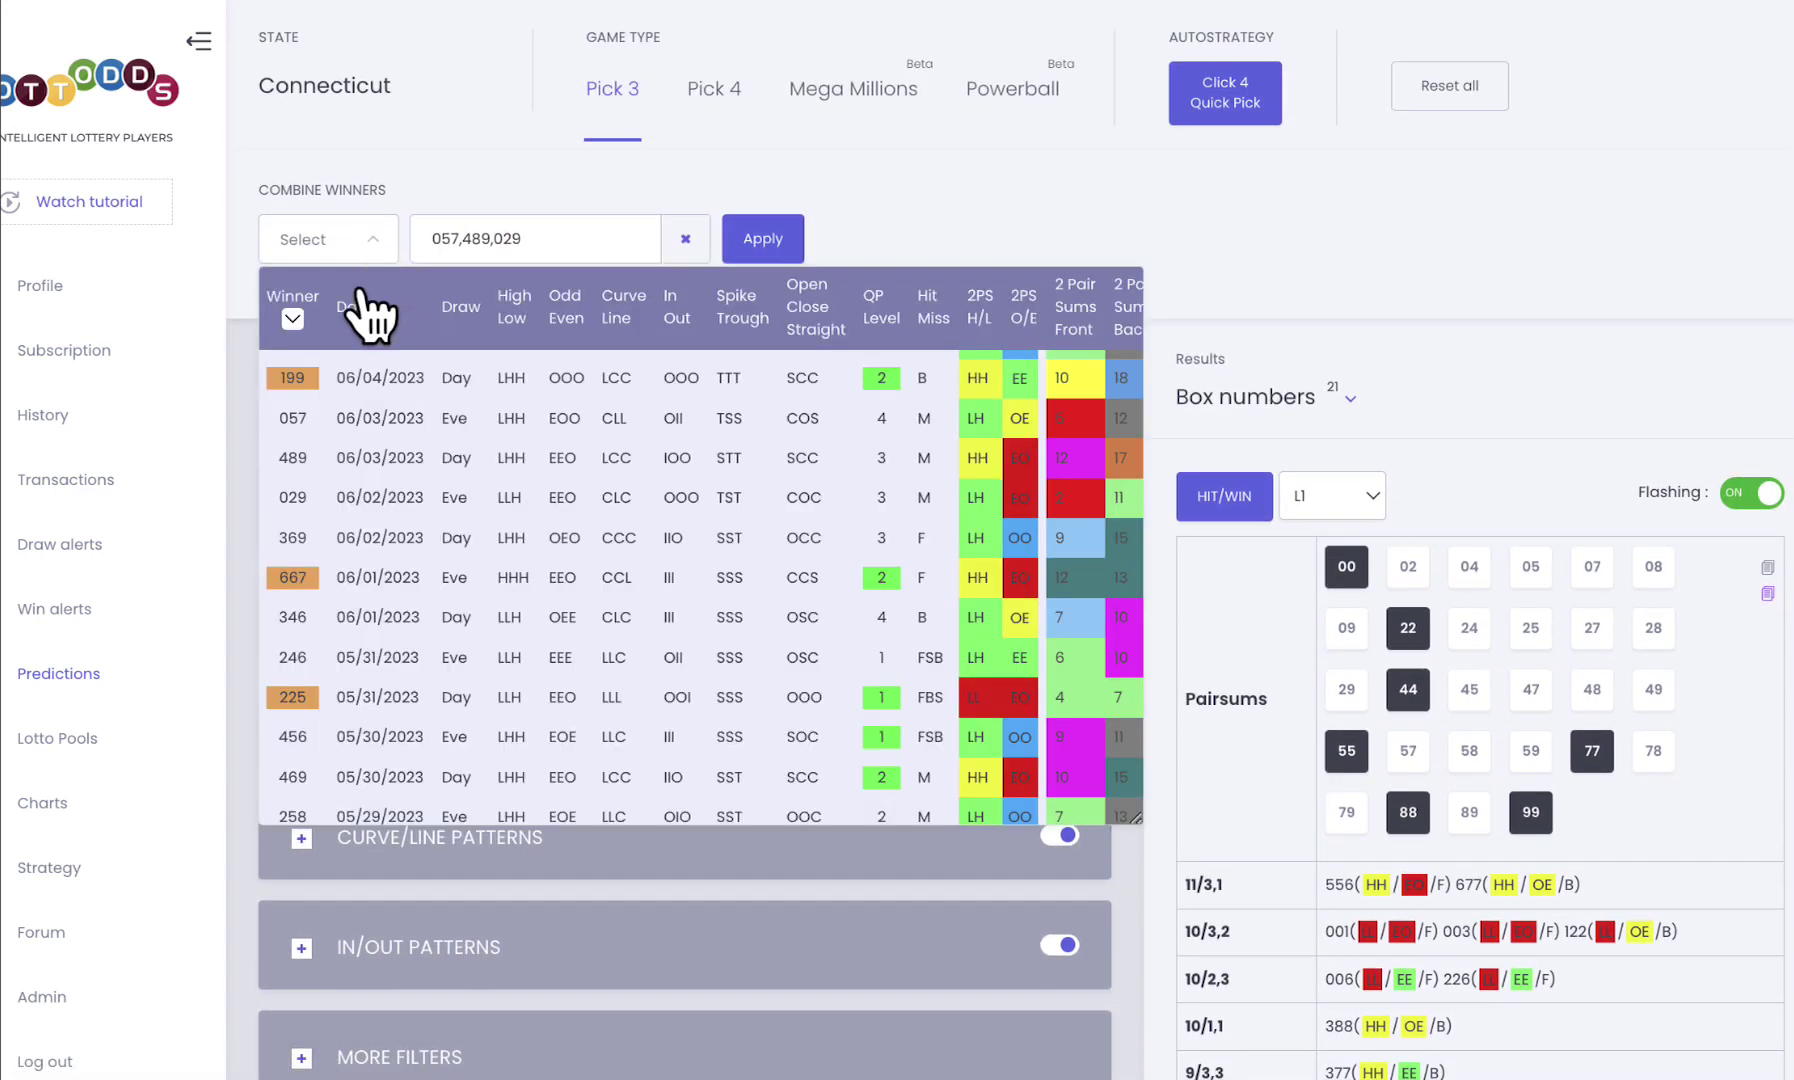
pyautogui.hscroll(5, 903, 436)
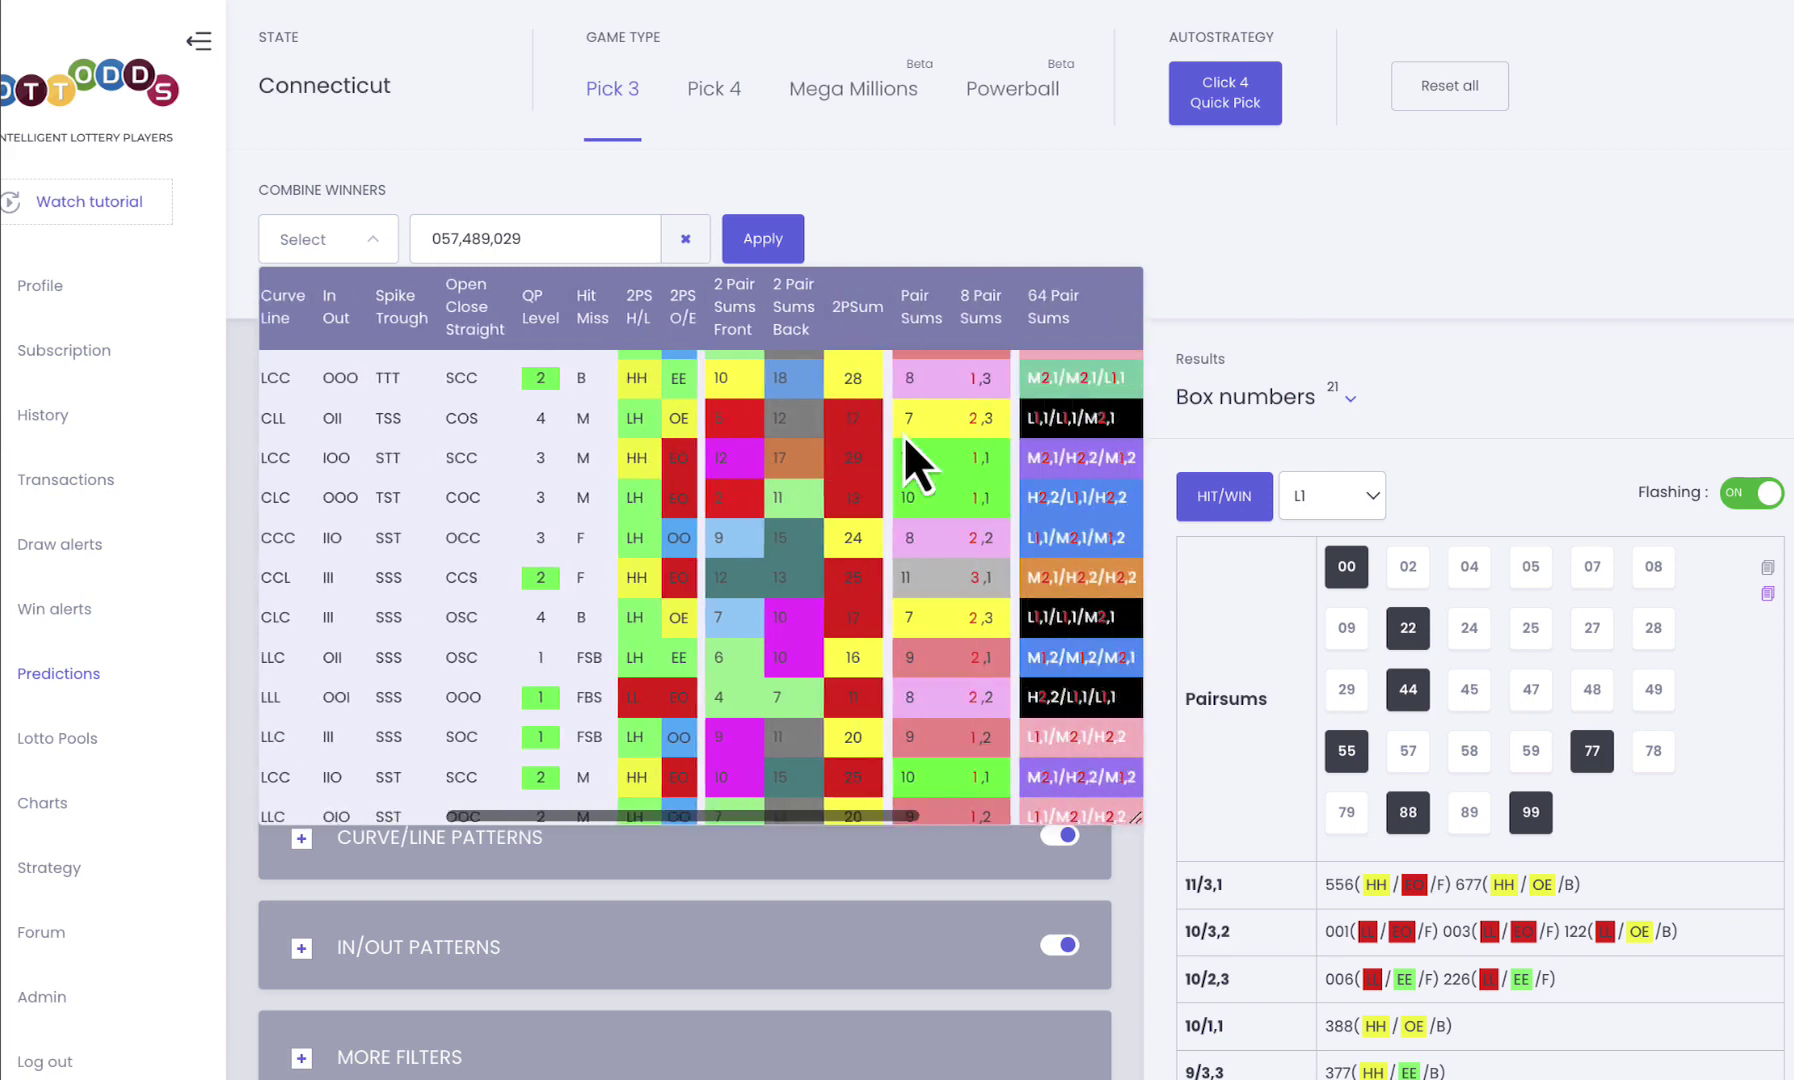
pyautogui.hscroll(-5, 903, 436)
pyautogui.scroll(-3, 1287, 348)
pyautogui.scroll(-4, 1287, 348)
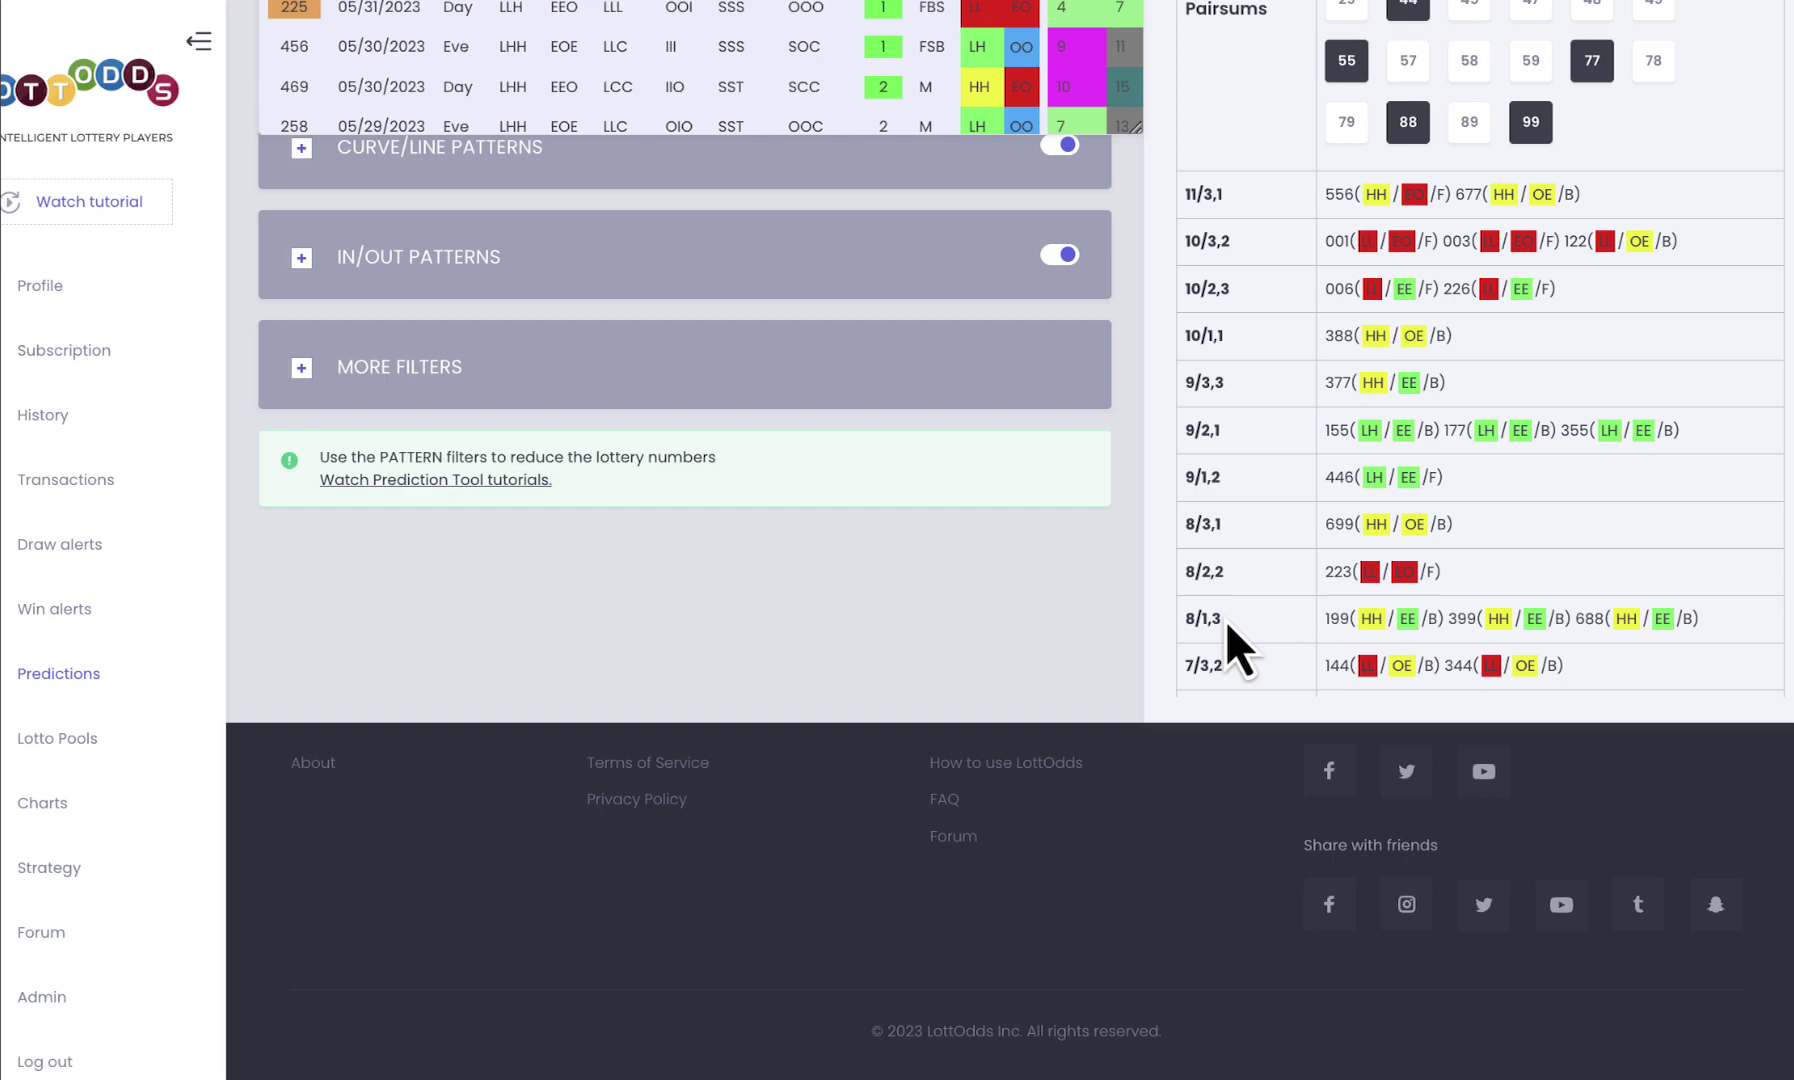
pyautogui.moveTo(1327, 630); pyautogui.dragTo(1346, 628)
pyautogui.scroll(7, 1162, 392)
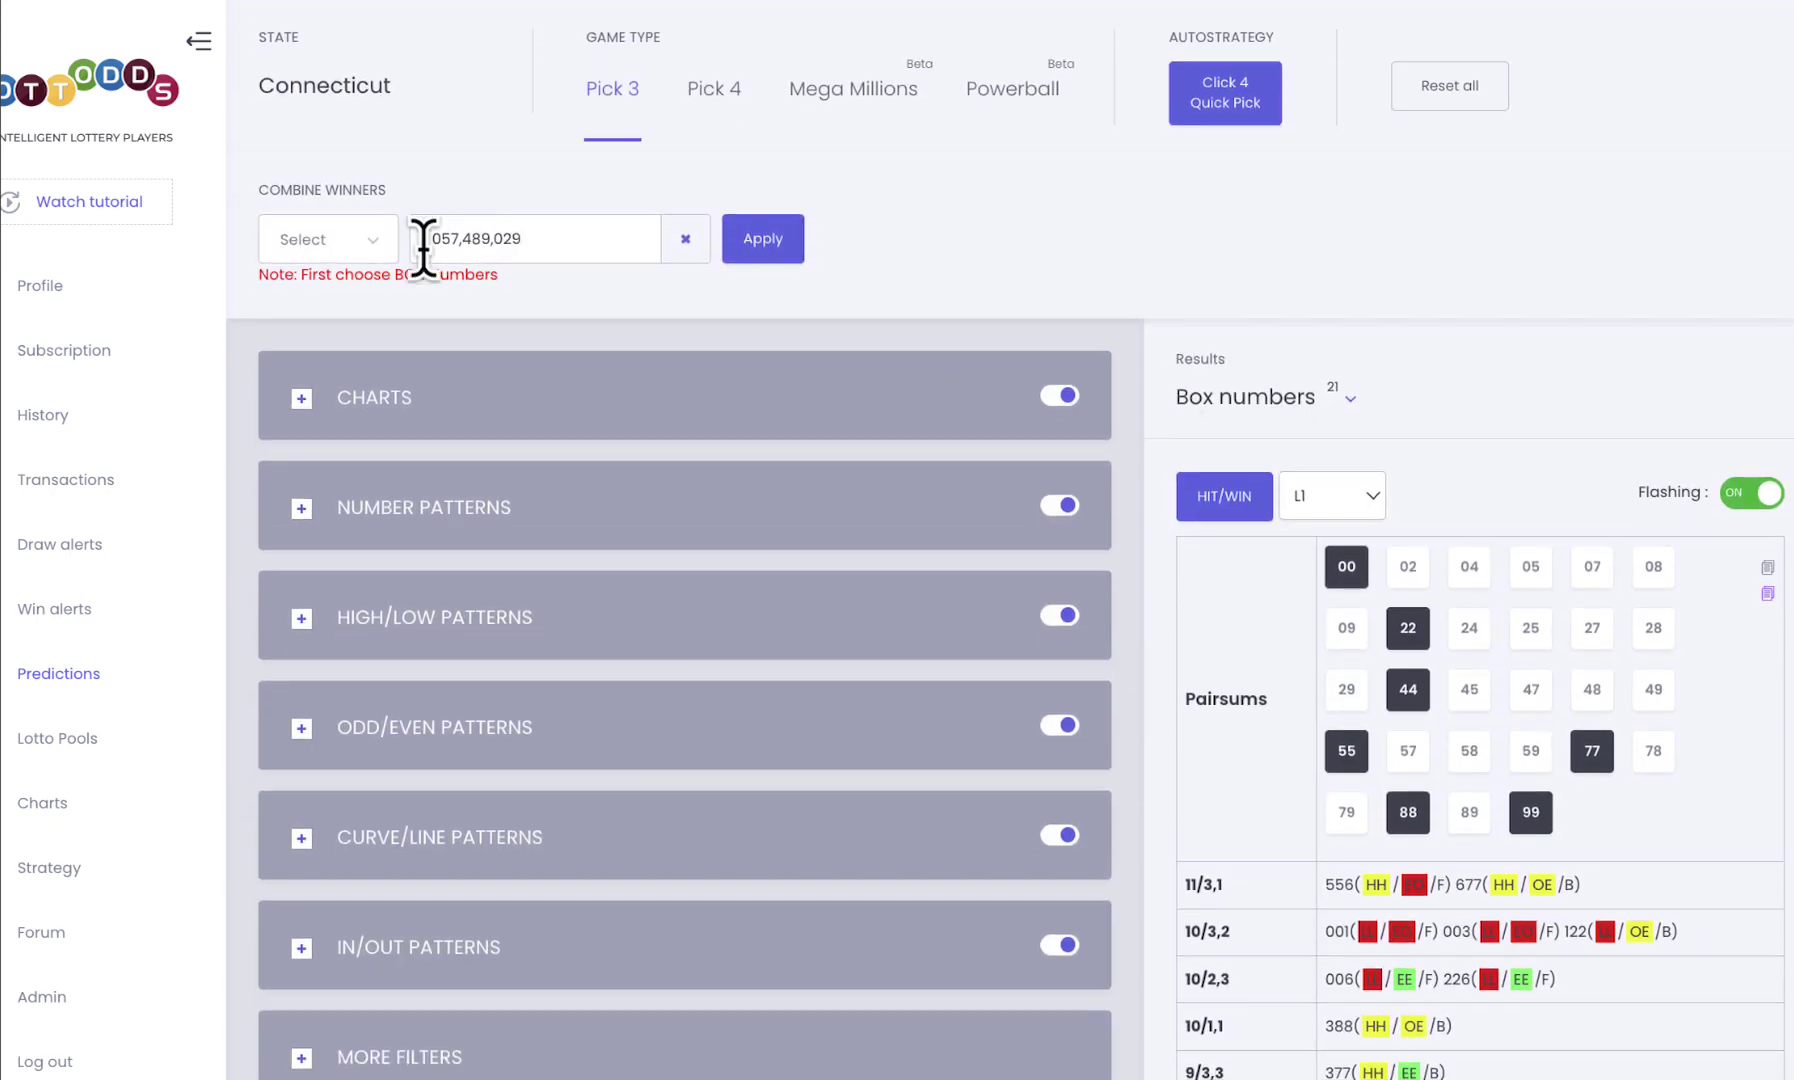
# Replace the combined winners with 167, 468 and 057 and apply, recalculating to 168 box numbers.
pyautogui.click(630, 243)
pyautogui.click(684, 240)
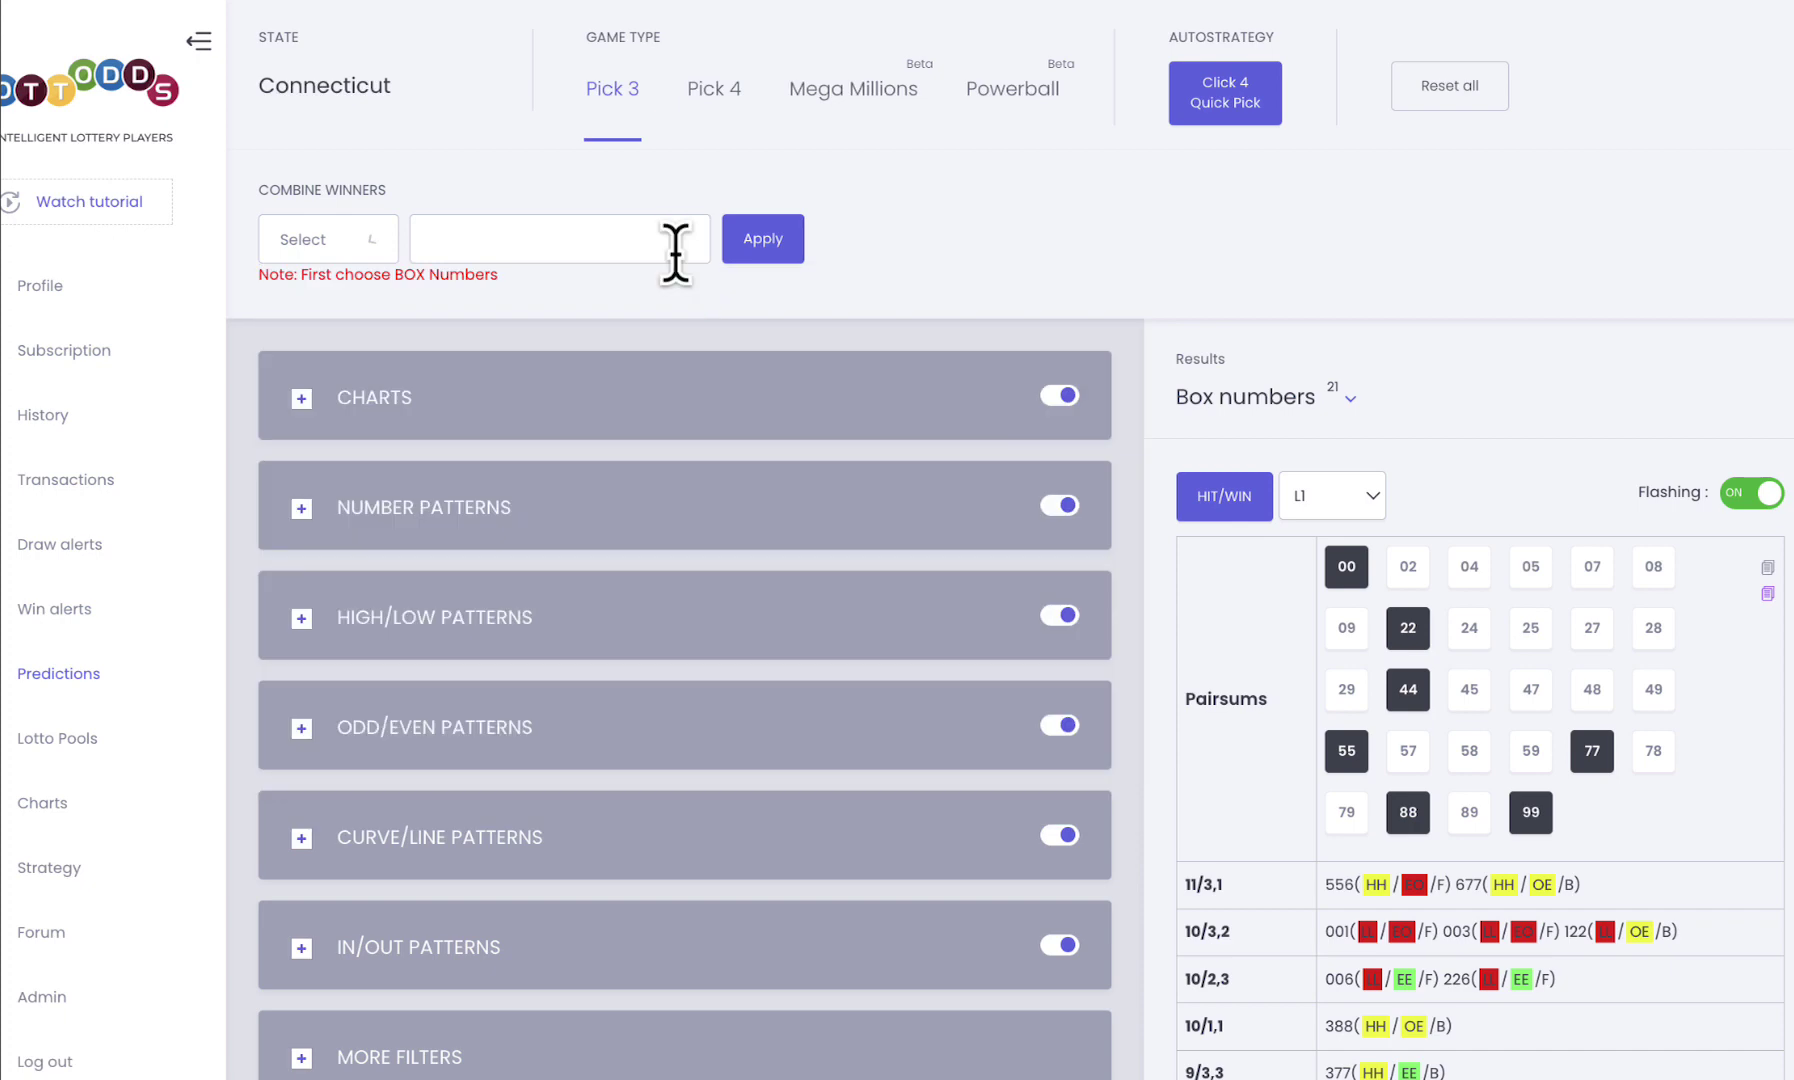
pyautogui.click(385, 242)
pyautogui.scroll(-5, 496, 736)
pyautogui.scroll(-10, 496, 736)
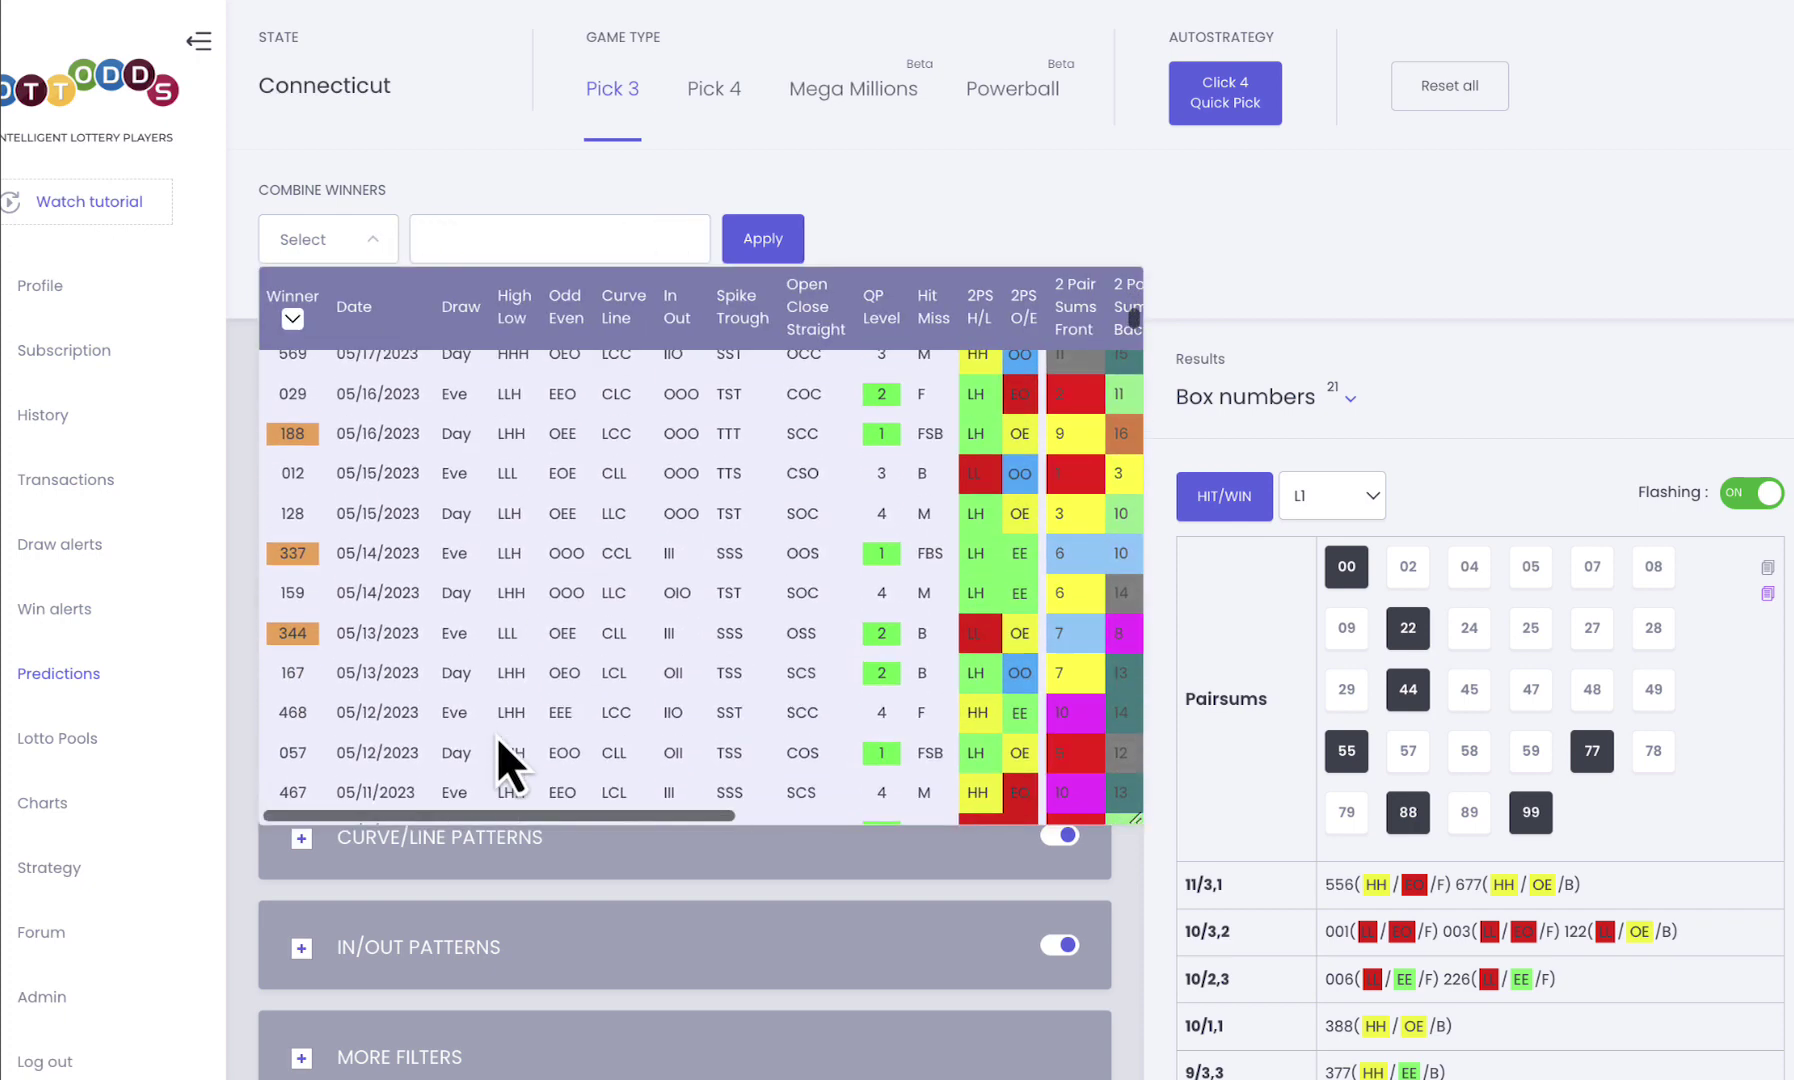
pyautogui.scroll(-4, 521, 678)
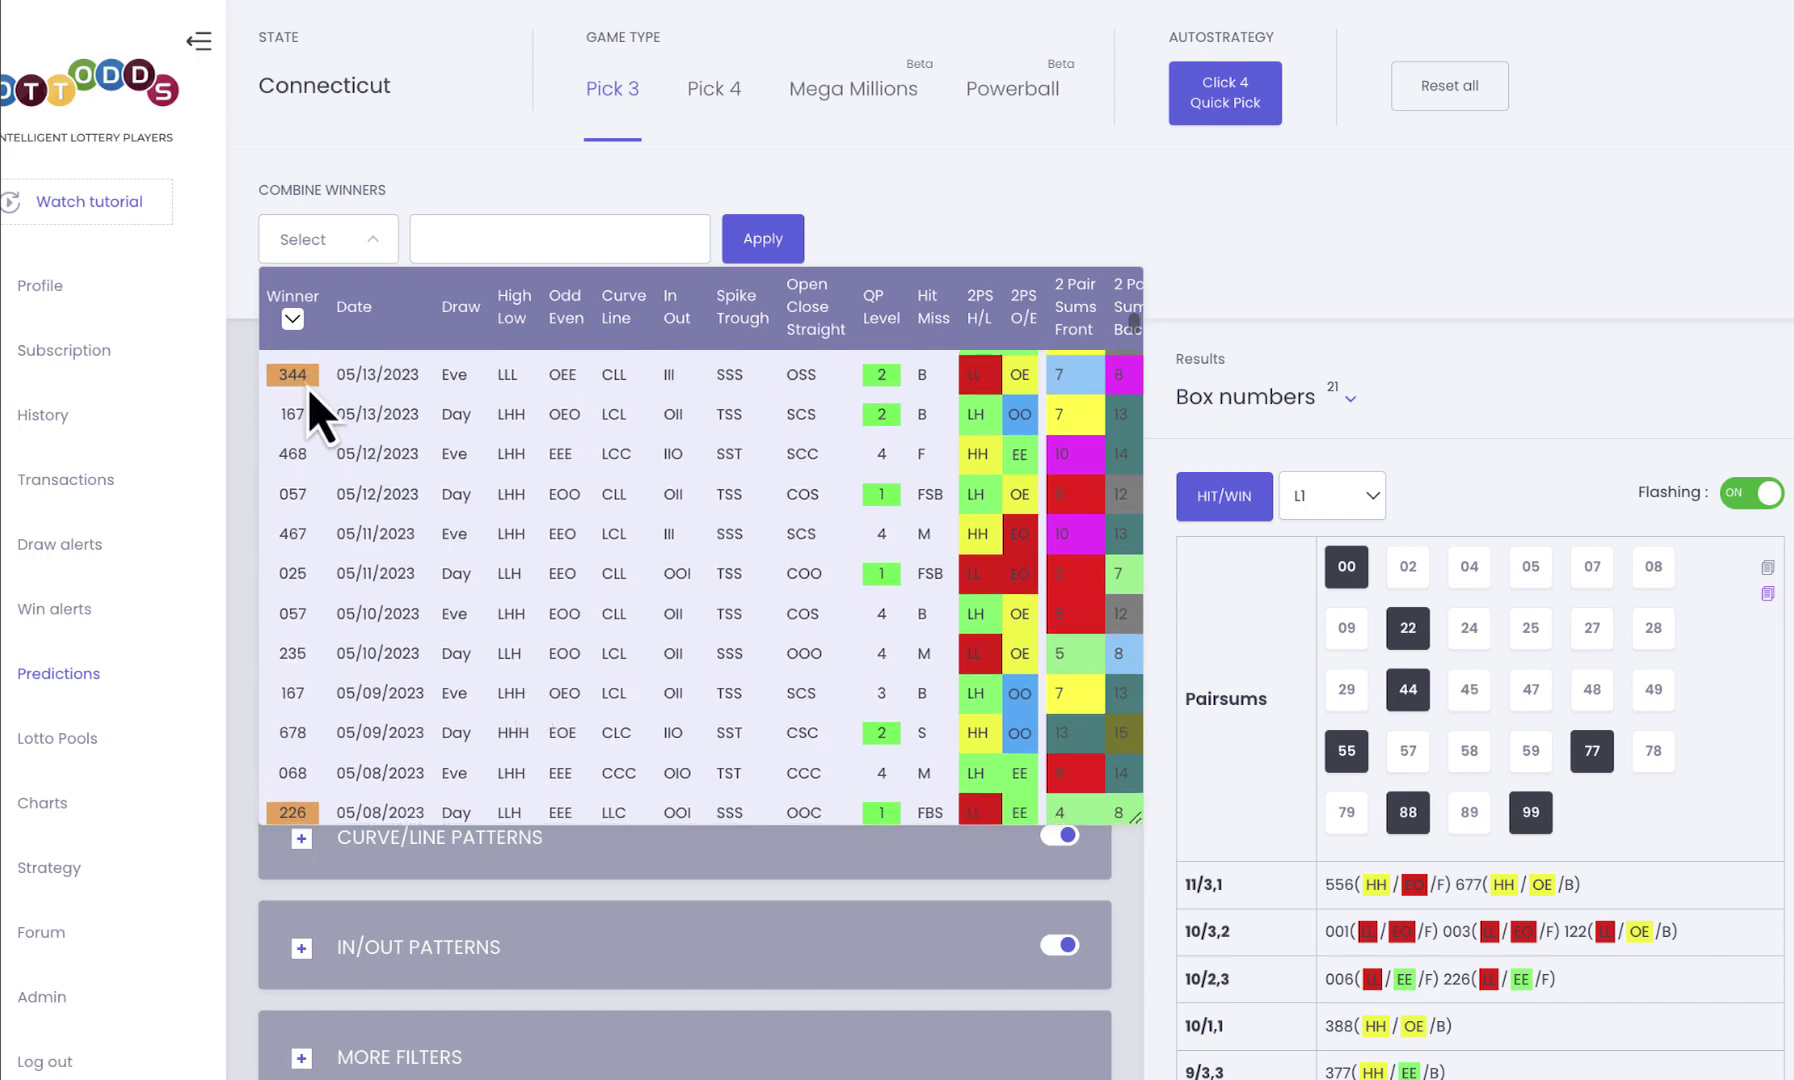
pyautogui.click(299, 410)
pyautogui.click(378, 241)
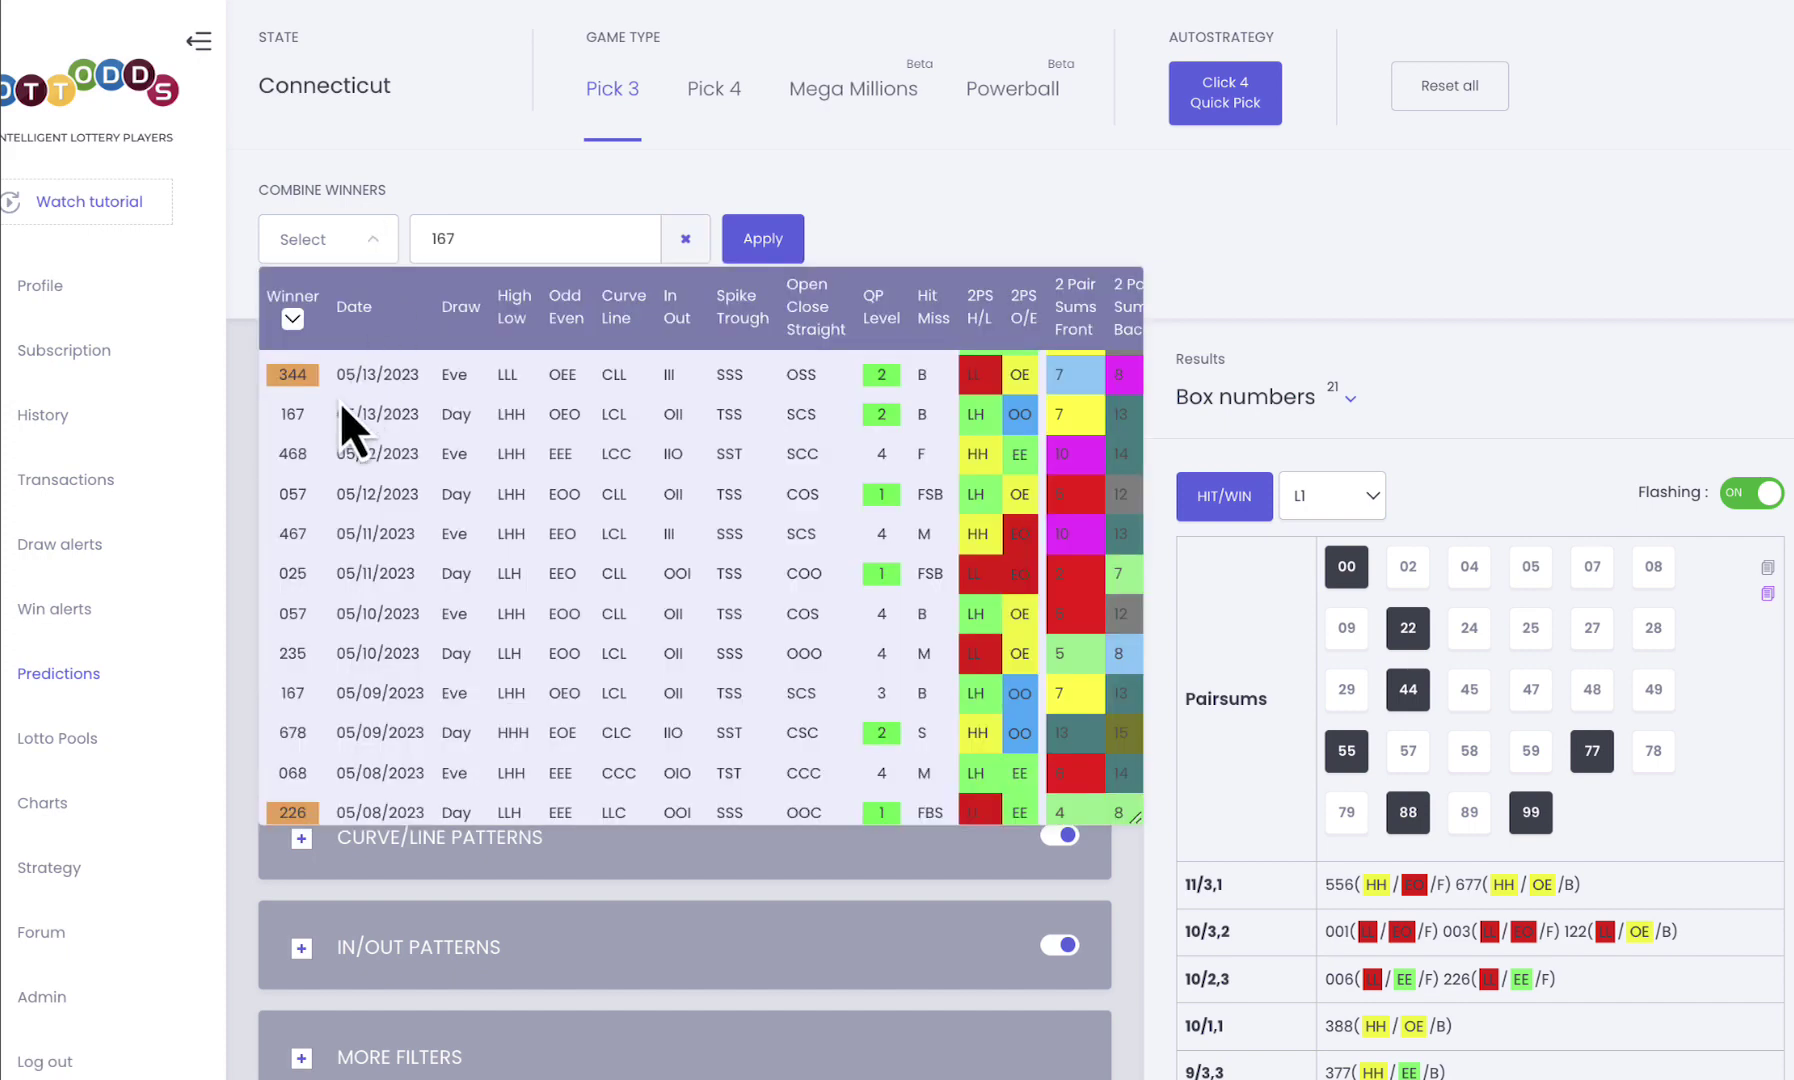
pyautogui.click(301, 453)
pyautogui.click(369, 252)
pyautogui.click(310, 494)
pyautogui.click(778, 244)
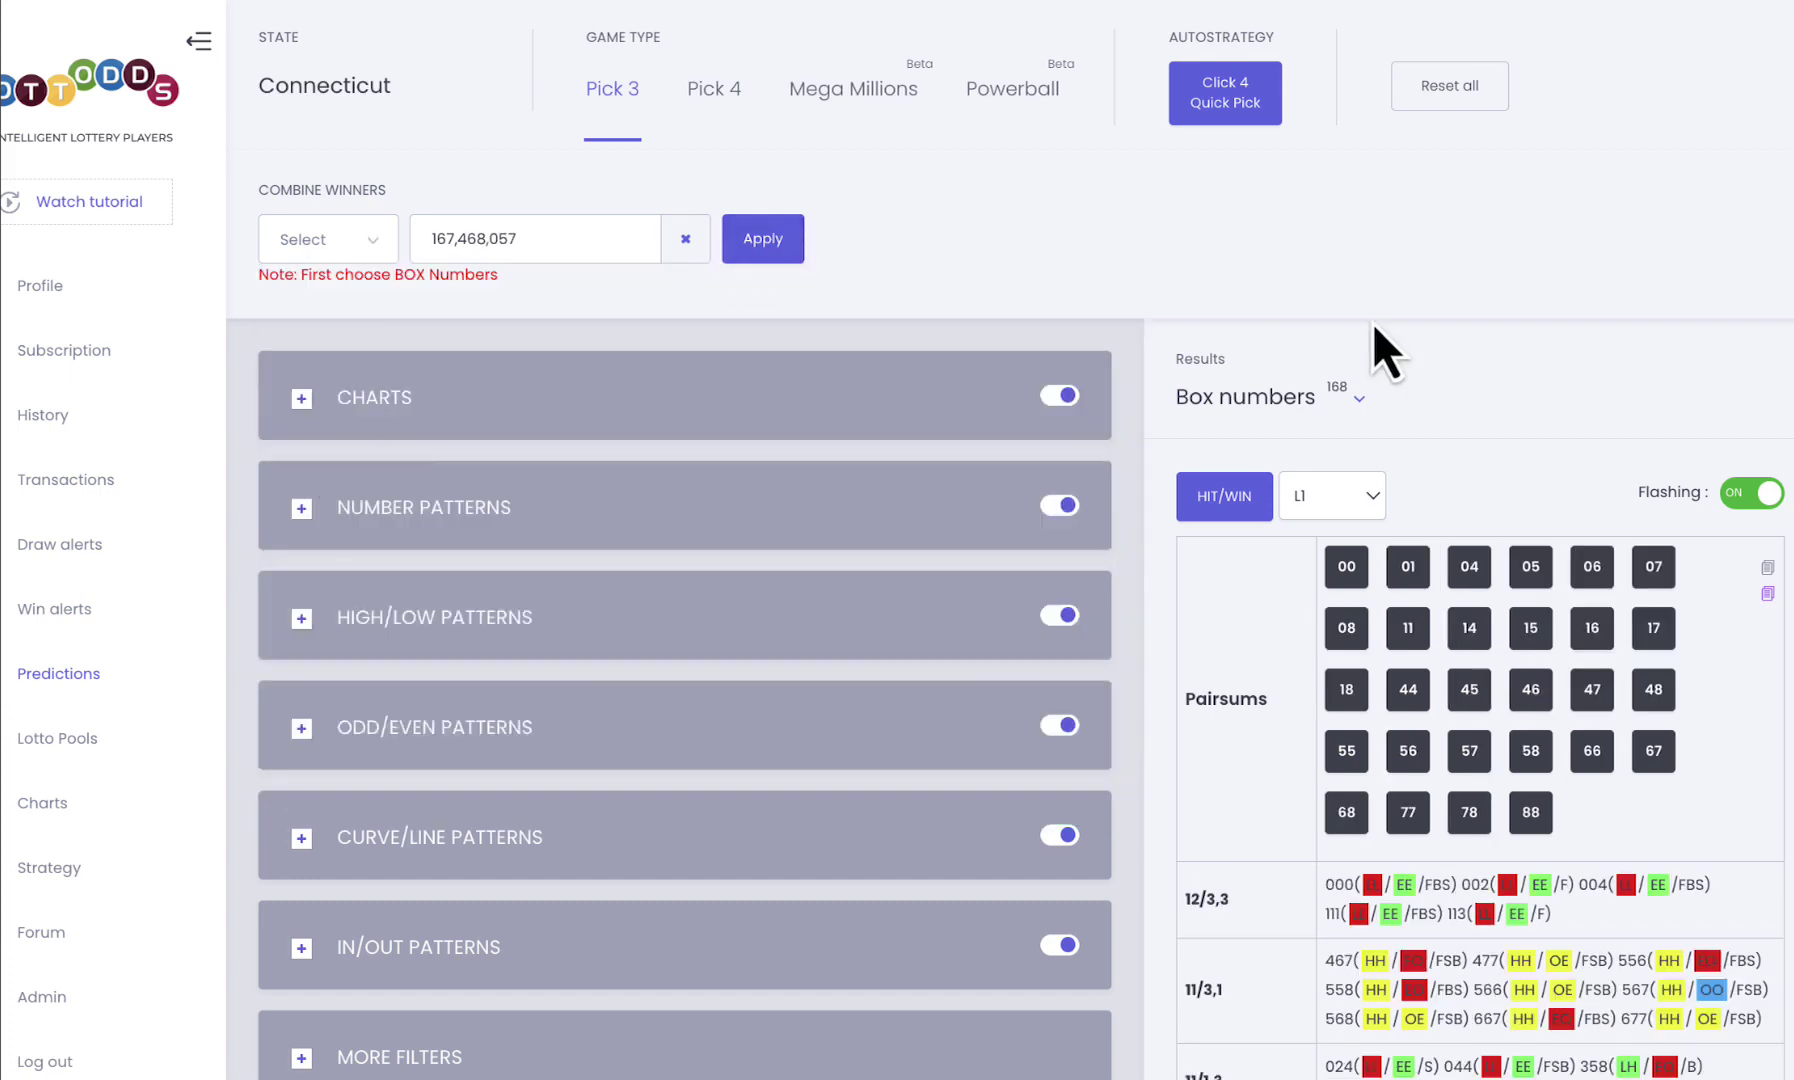
# Deselect pair sums 01, 04, 05, 06, 07, 08, 14, 15, 16, 17 and 18.
pyautogui.scroll(-3, 1248, 430)
pyautogui.click(1410, 298)
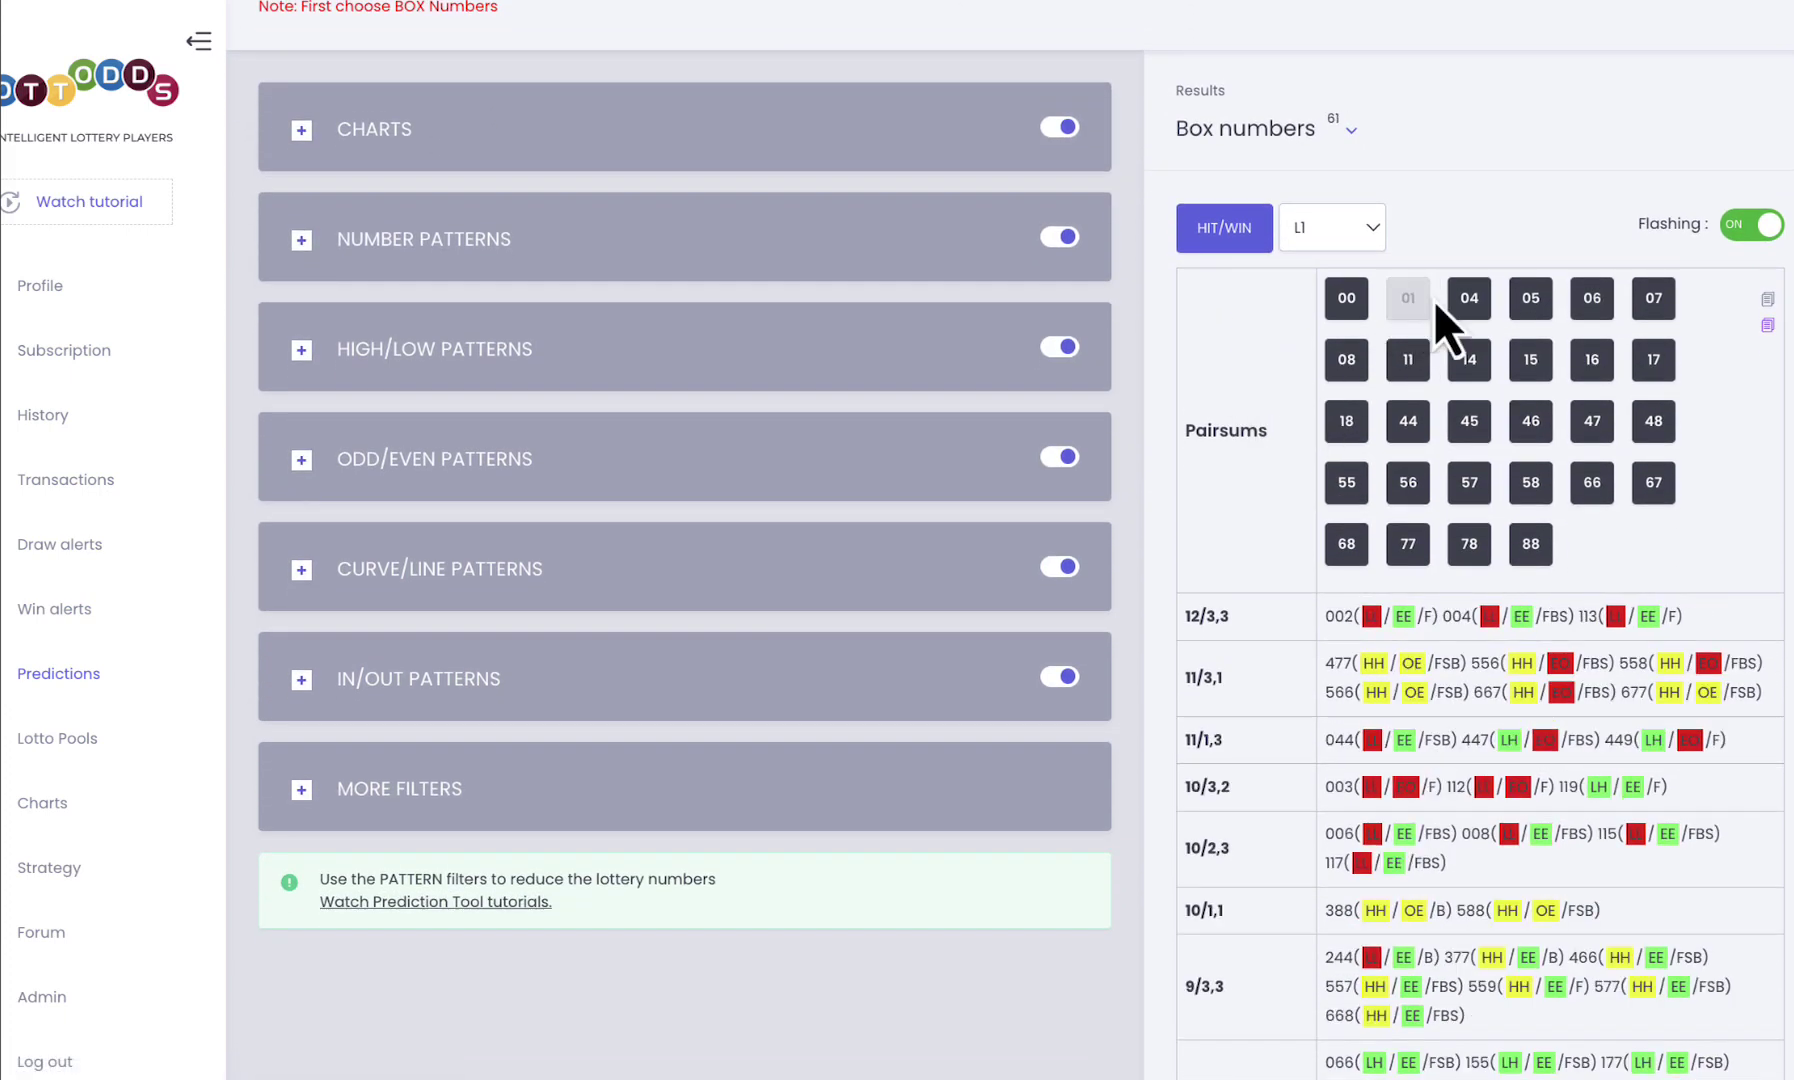
pyautogui.click(1469, 298)
pyautogui.click(1531, 298)
pyautogui.click(1592, 298)
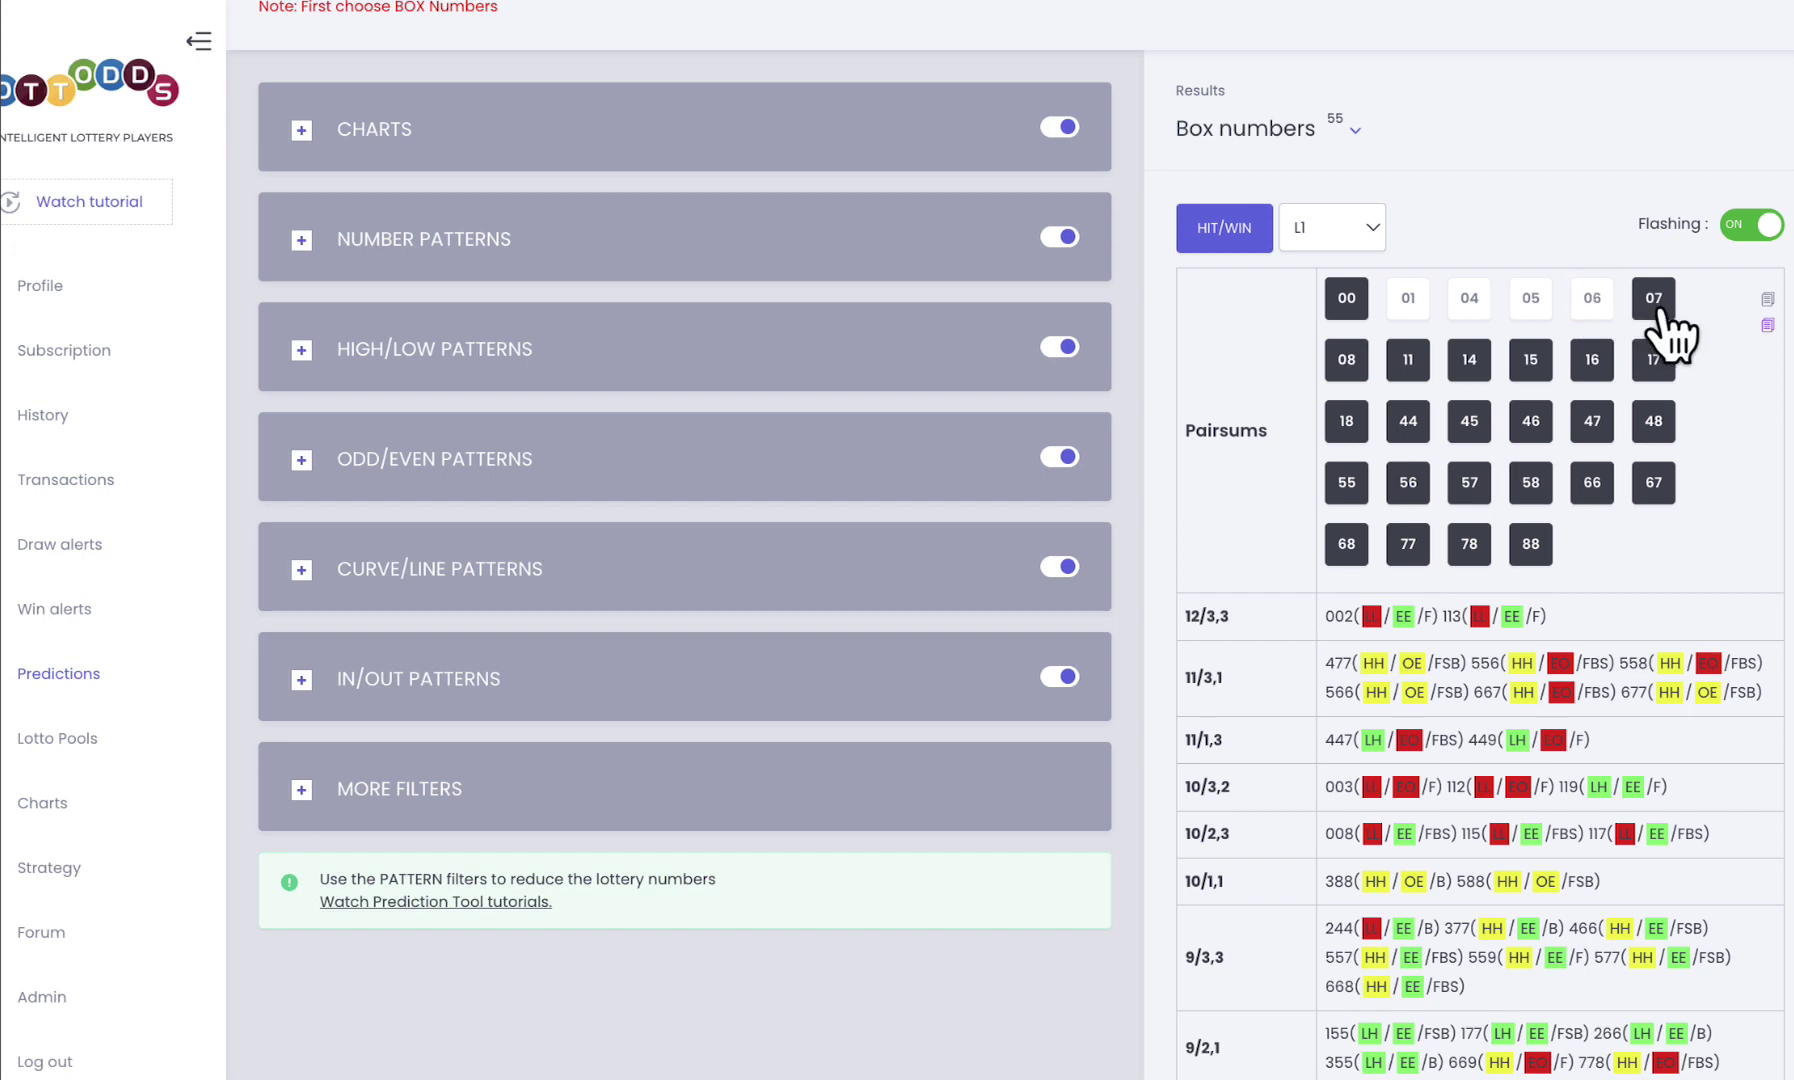
pyautogui.click(1656, 305)
pyautogui.click(1347, 359)
pyautogui.click(1469, 359)
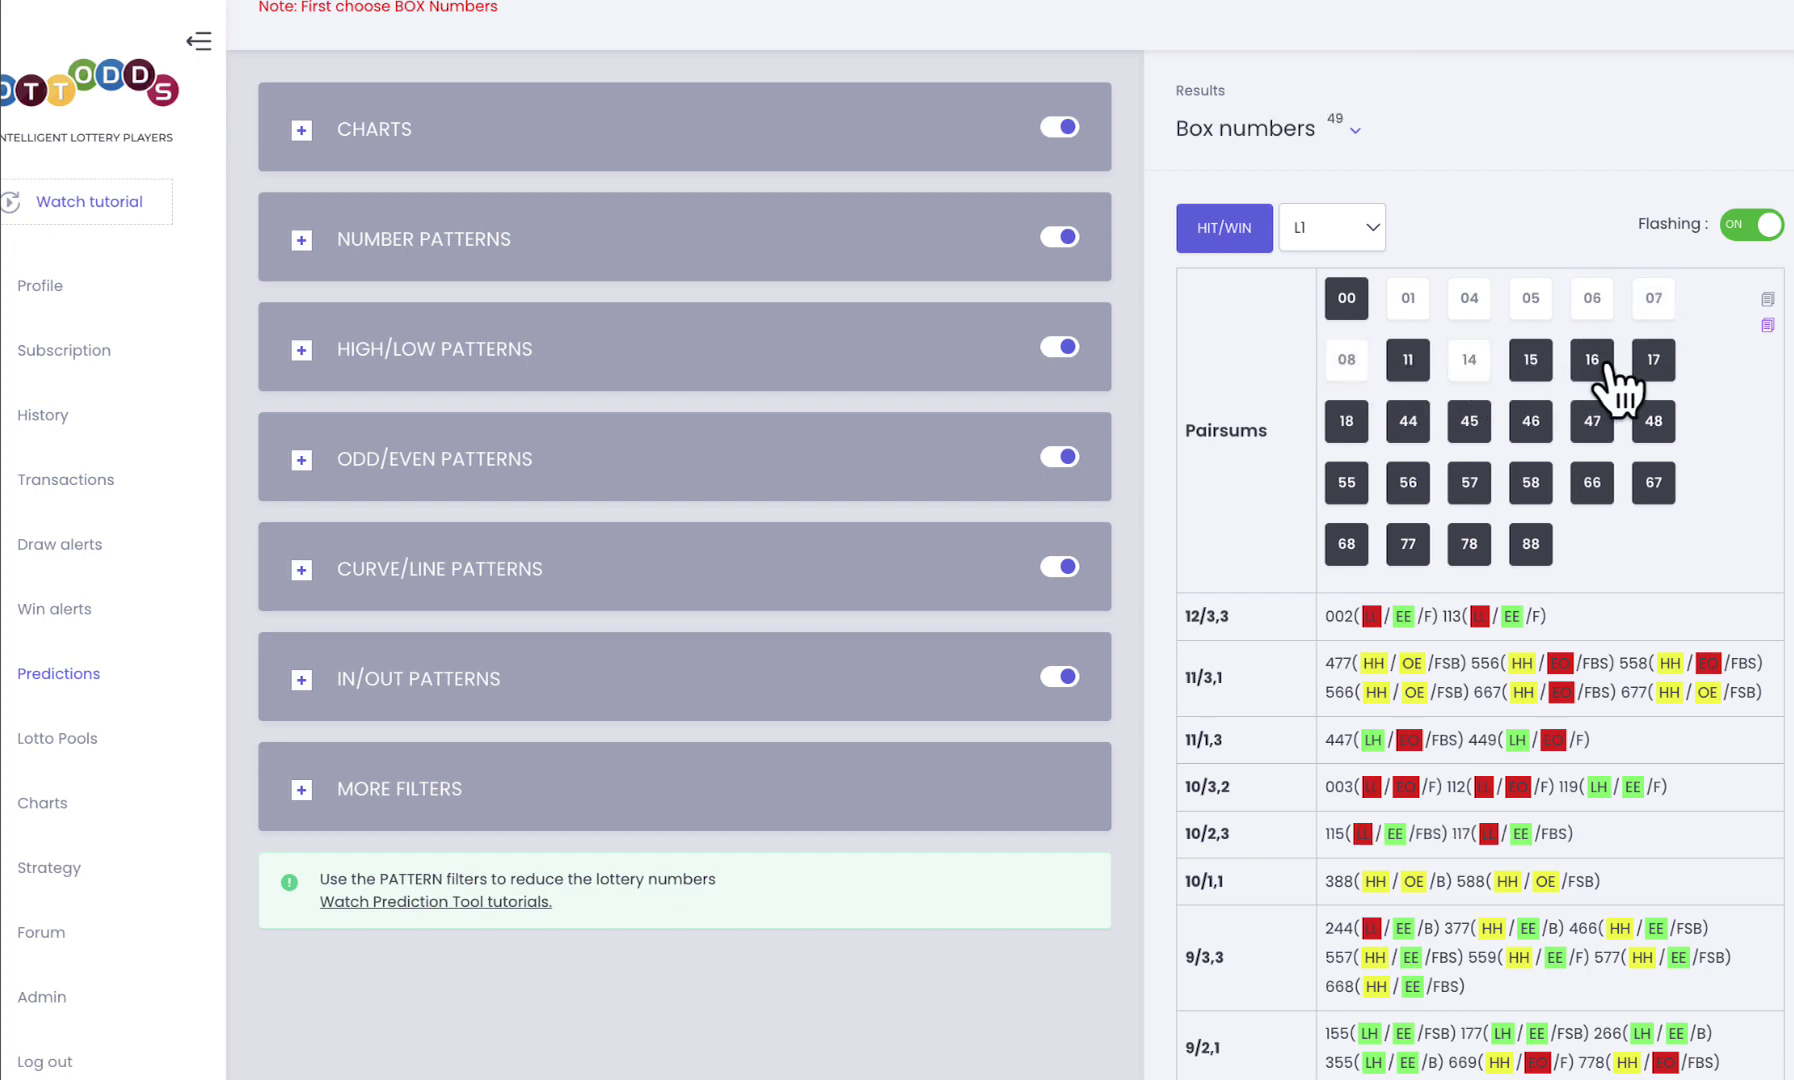
pyautogui.click(1600, 362)
pyautogui.click(1653, 362)
pyautogui.click(1530, 362)
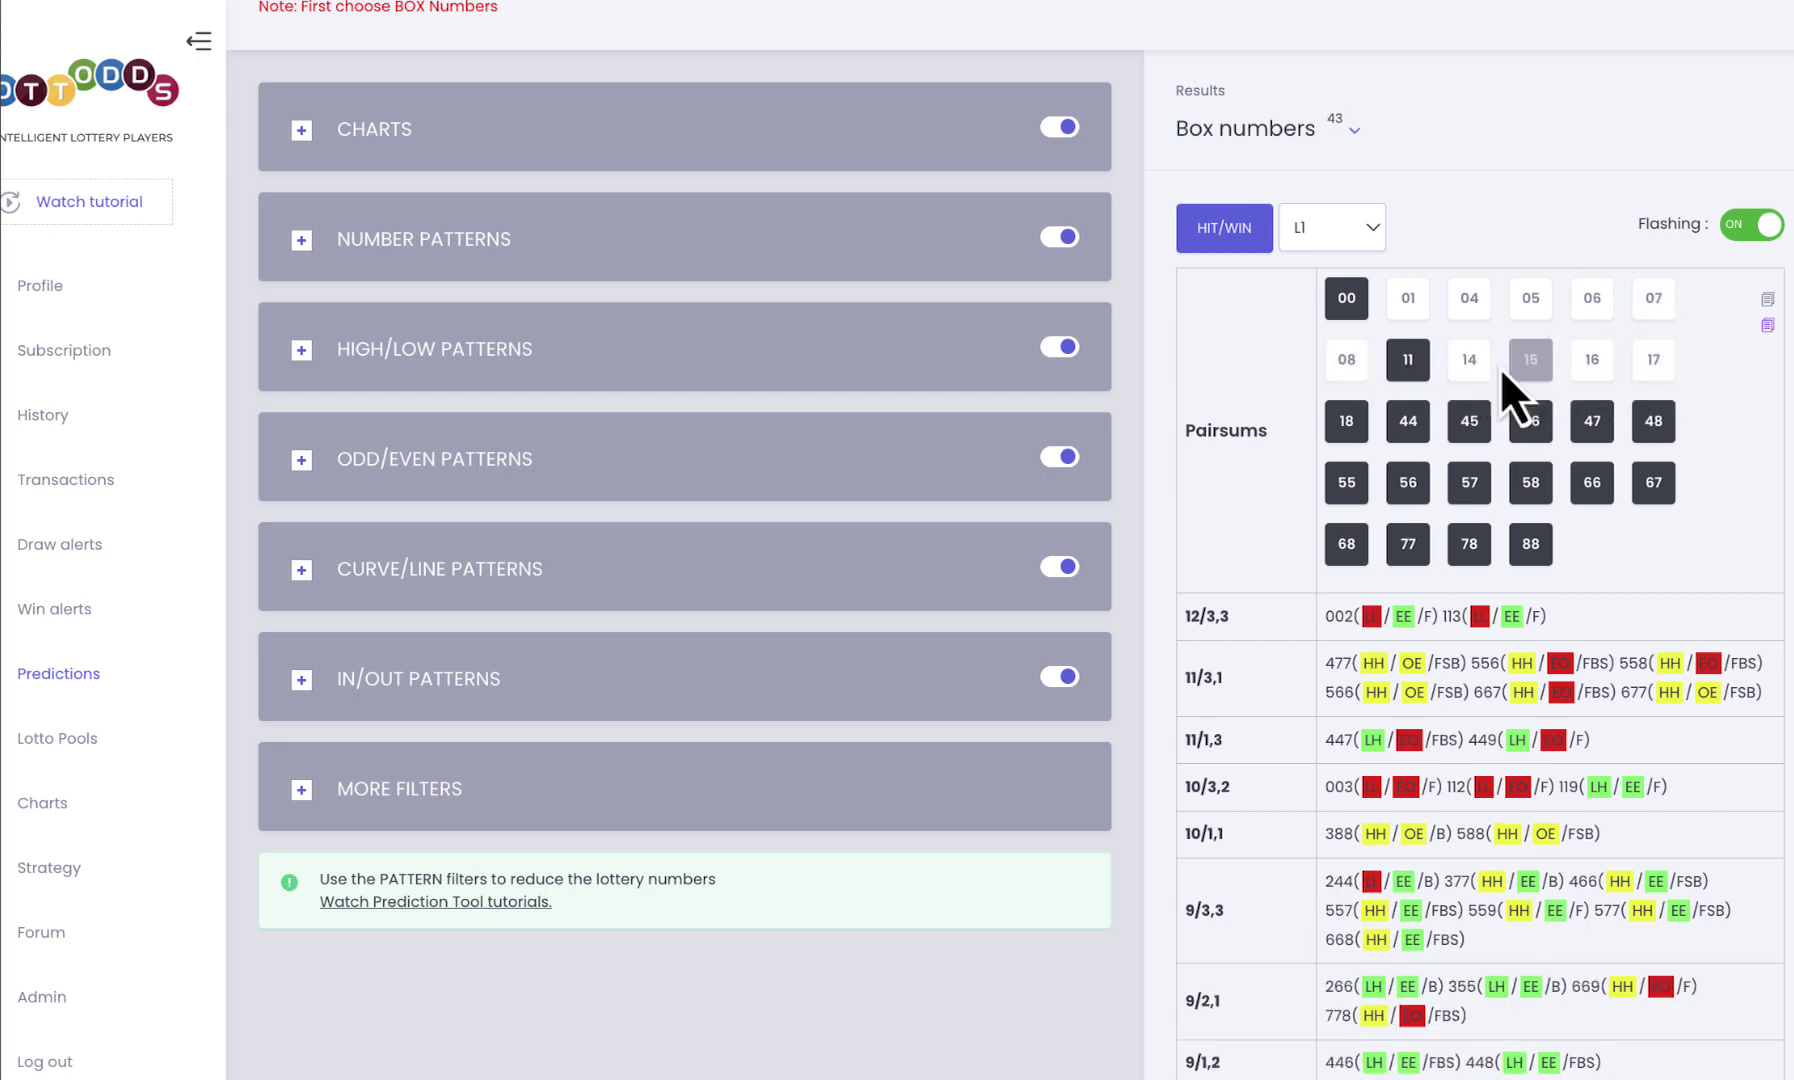
pyautogui.click(1352, 421)
# Deselect pair sums 46, 47, 48, 56, 57, 58, 66, 67, 68 and 78, keeping 88, leaving 18 box numbers.
pyautogui.click(1535, 422)
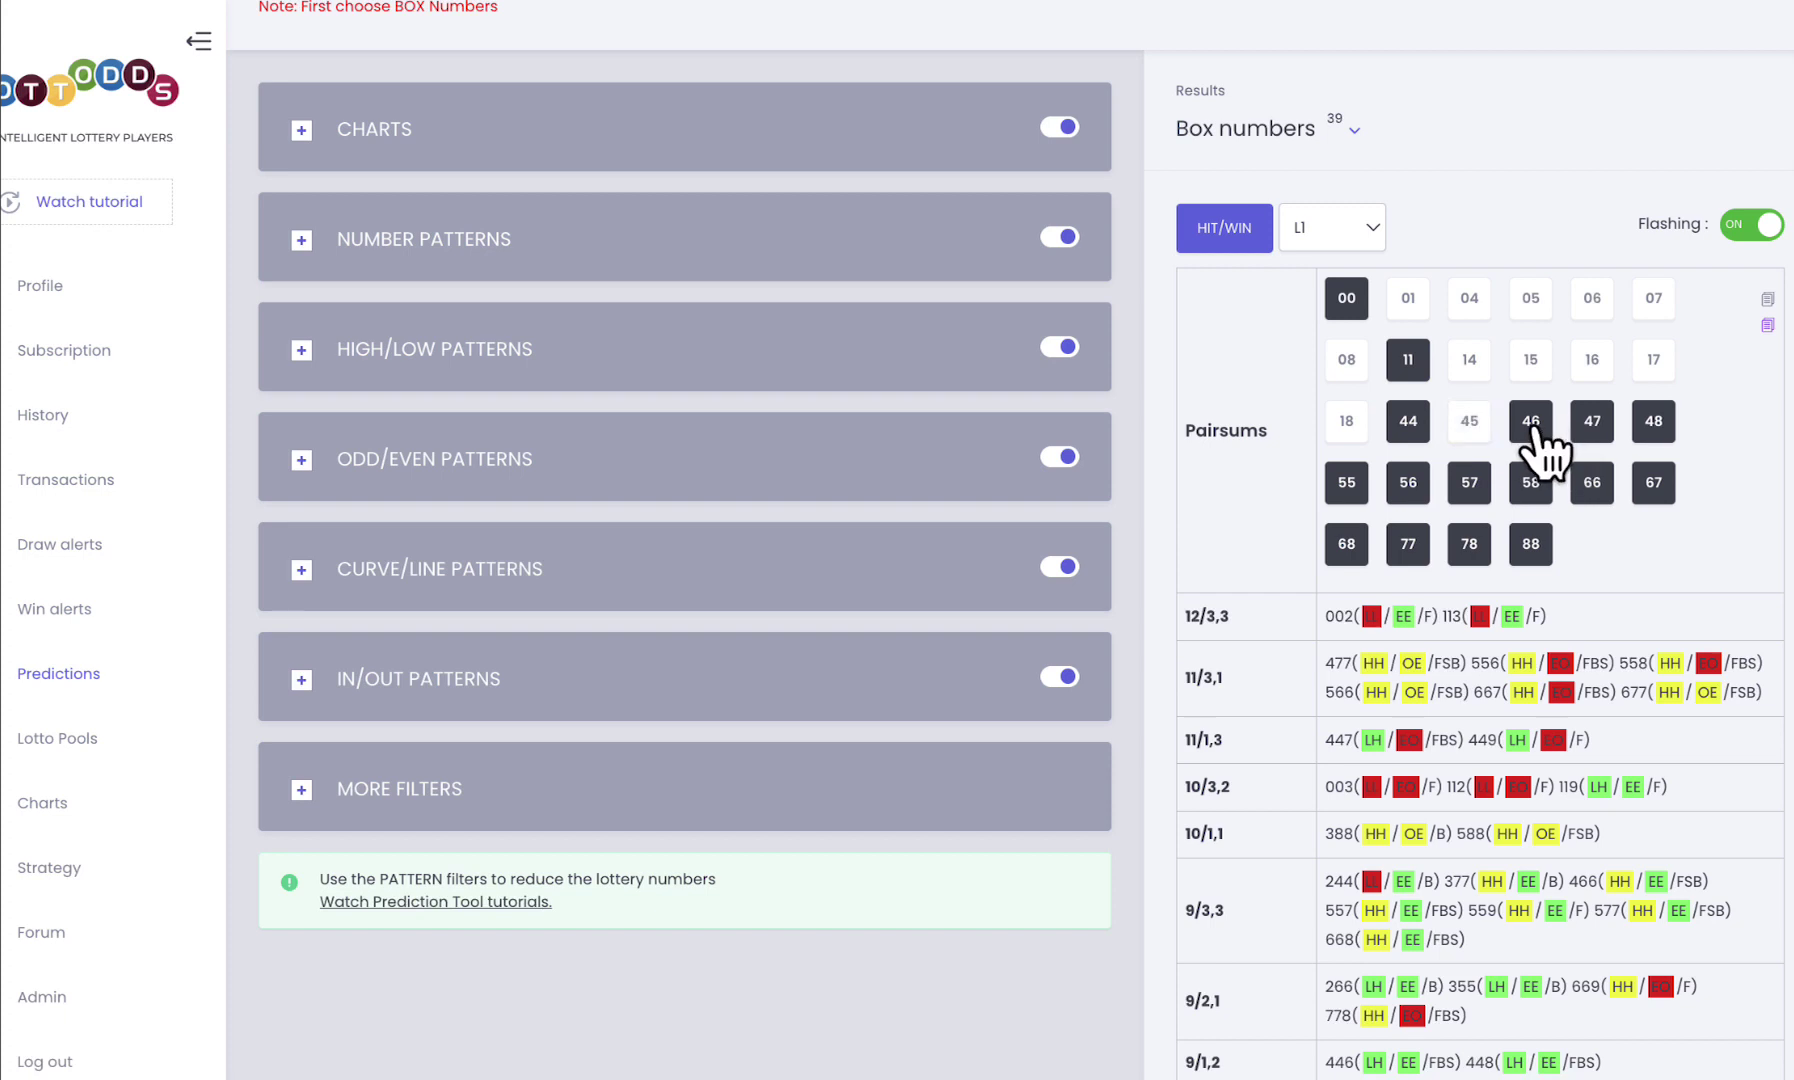
pyautogui.click(1598, 425)
pyautogui.click(1656, 425)
pyautogui.click(1408, 485)
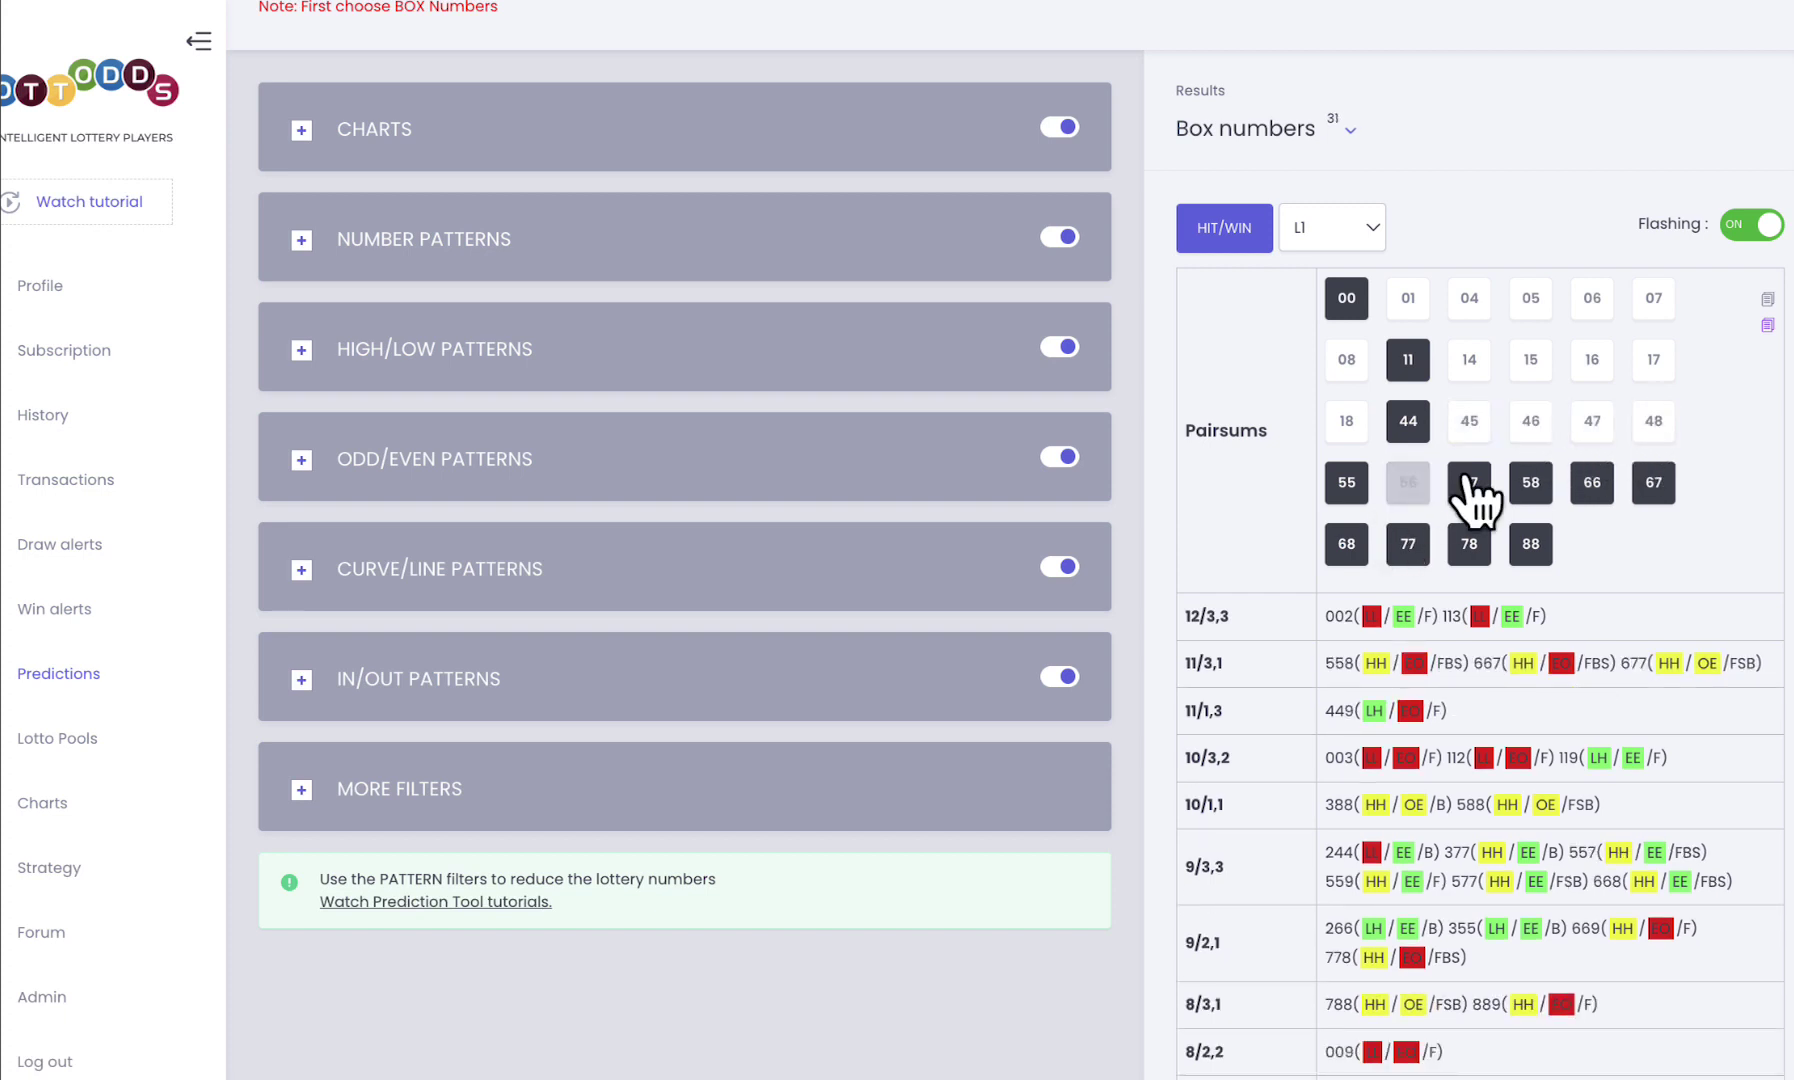
pyautogui.click(1470, 485)
pyautogui.click(1531, 485)
pyautogui.click(1592, 485)
pyautogui.click(1652, 490)
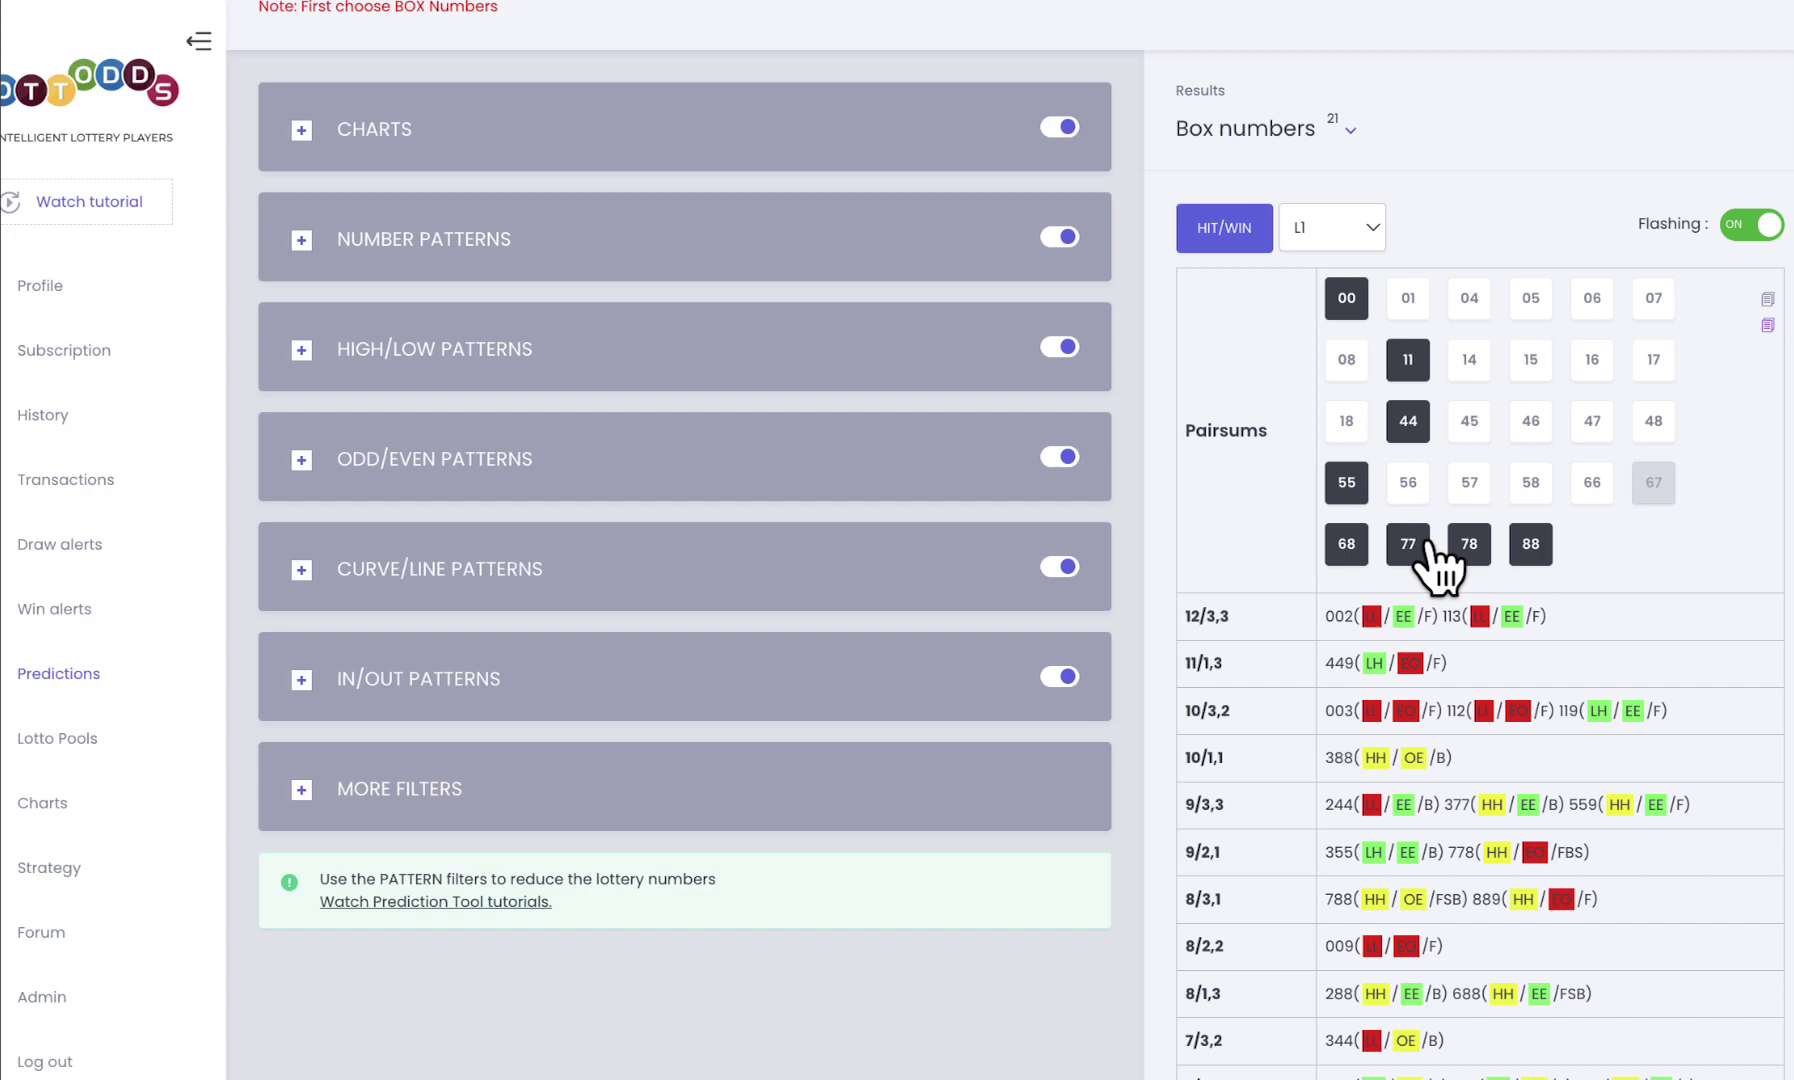
pyautogui.click(1347, 545)
pyautogui.click(1469, 545)
pyautogui.click(1520, 556)
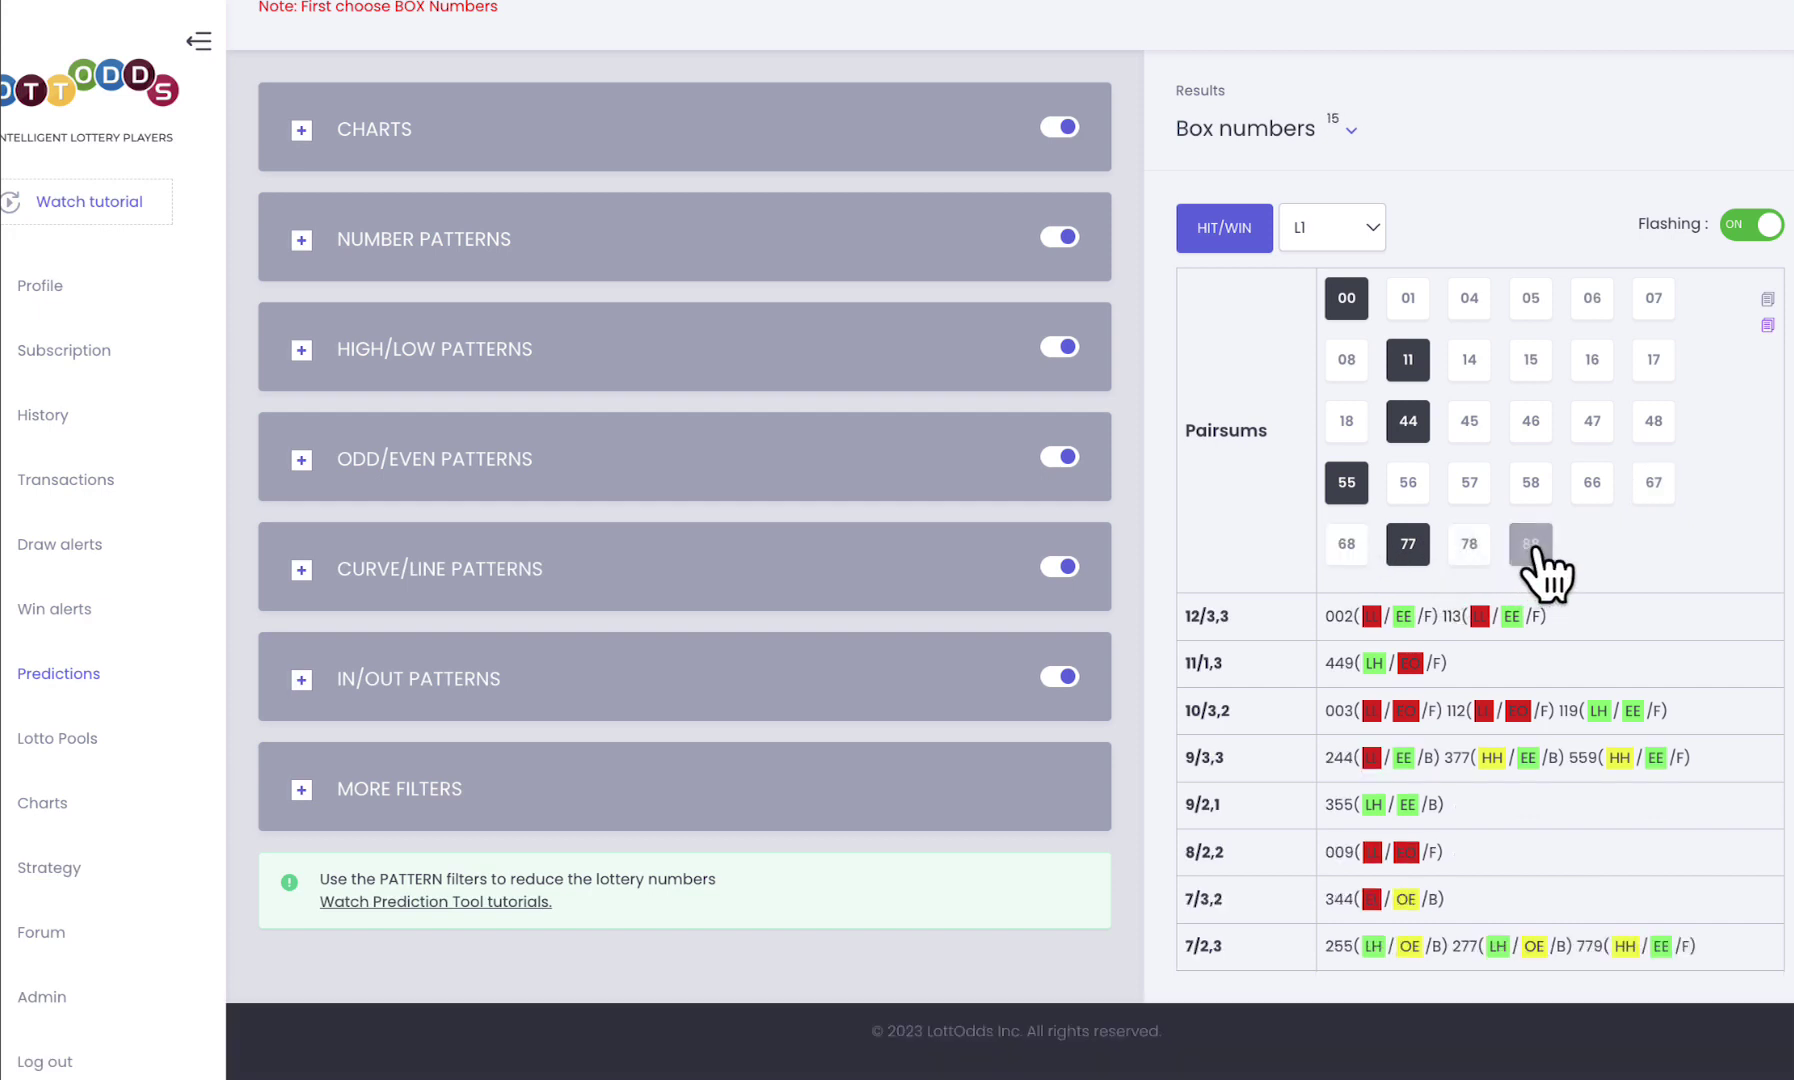
pyautogui.click(1530, 556)
pyautogui.scroll(-1, 1594, 626)
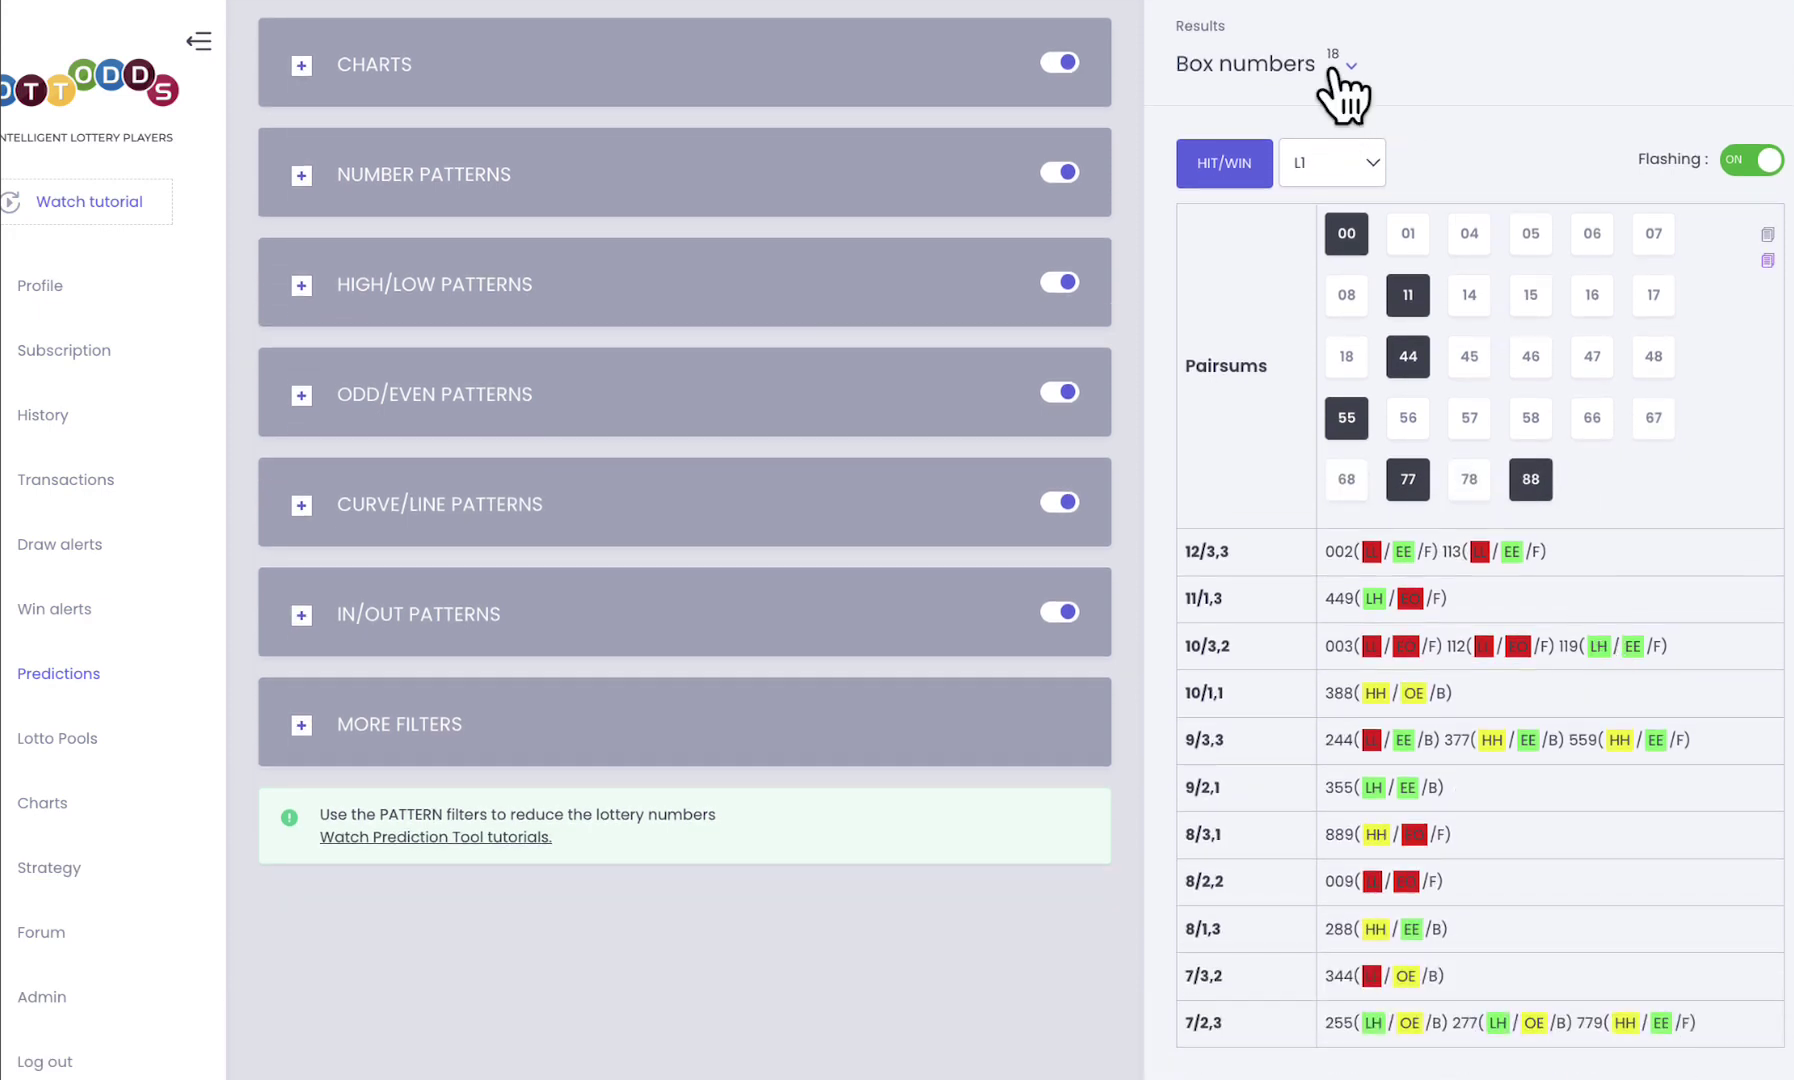
pyautogui.scroll(-1, 1545, 700)
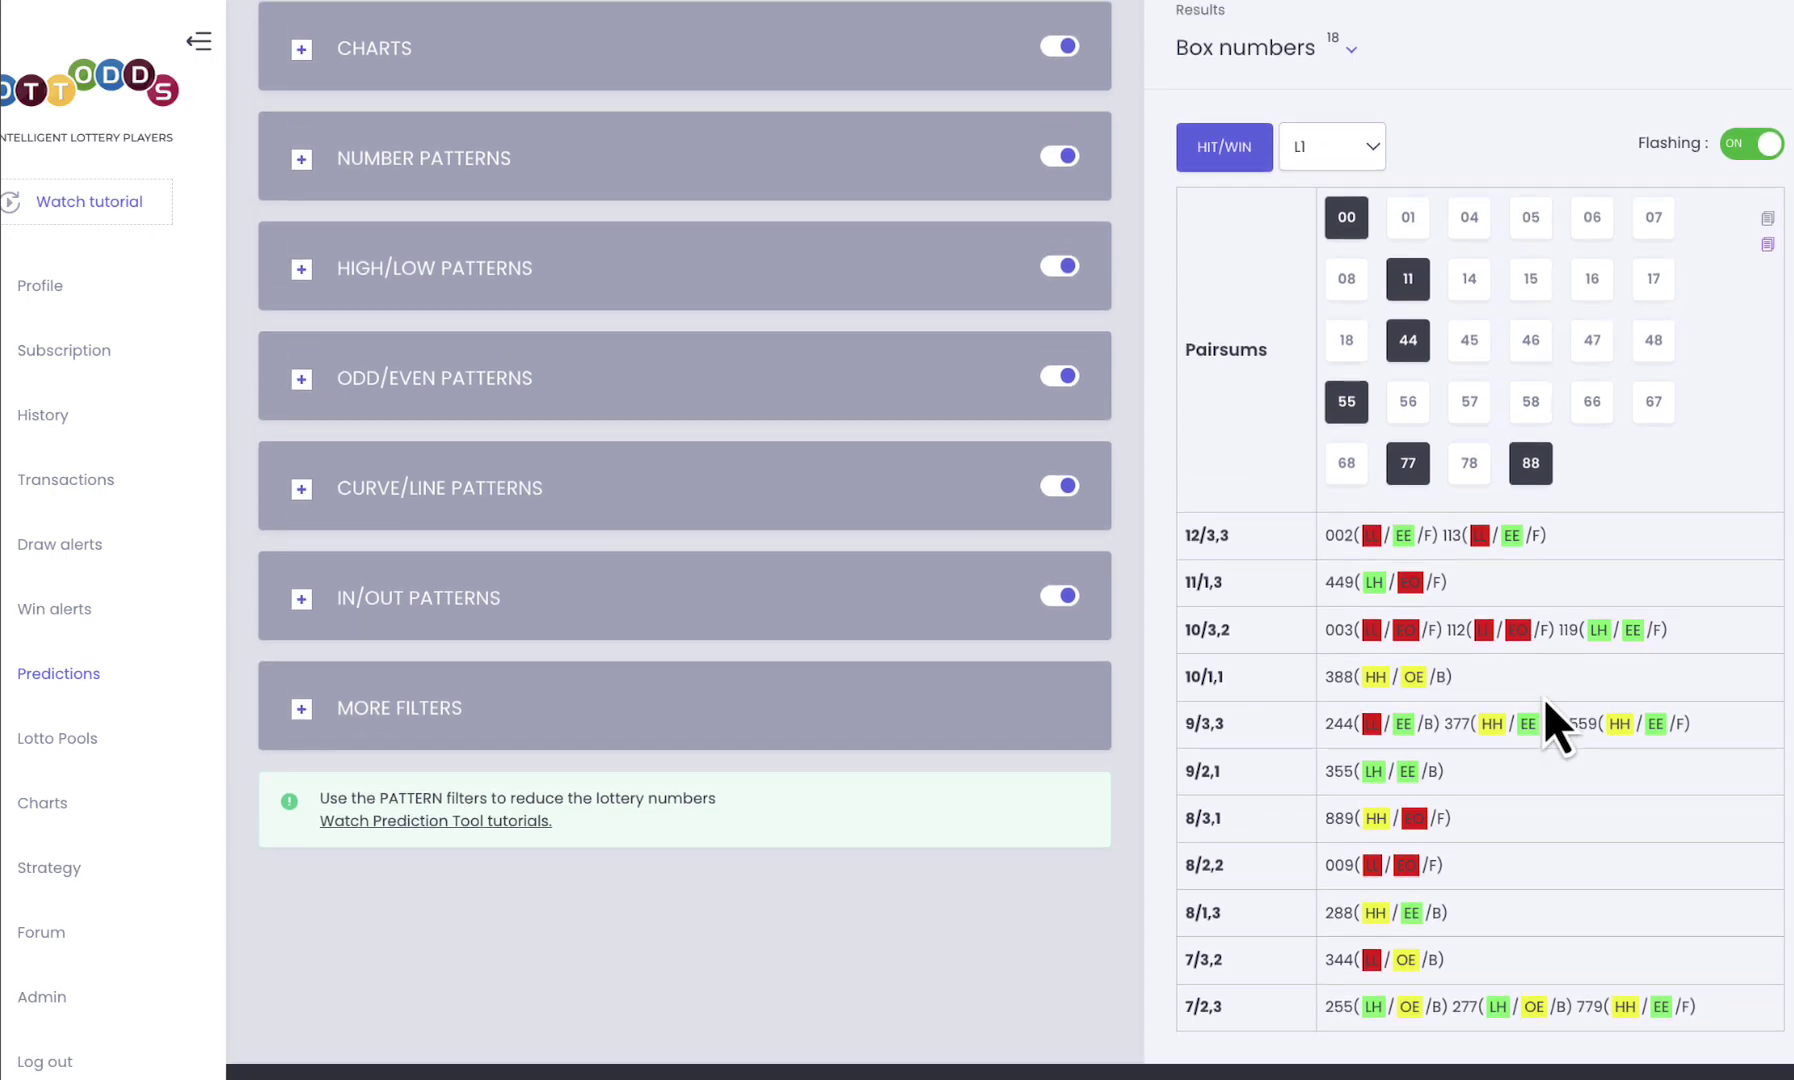
pyautogui.scroll(5, 1543, 697)
pyautogui.click(368, 240)
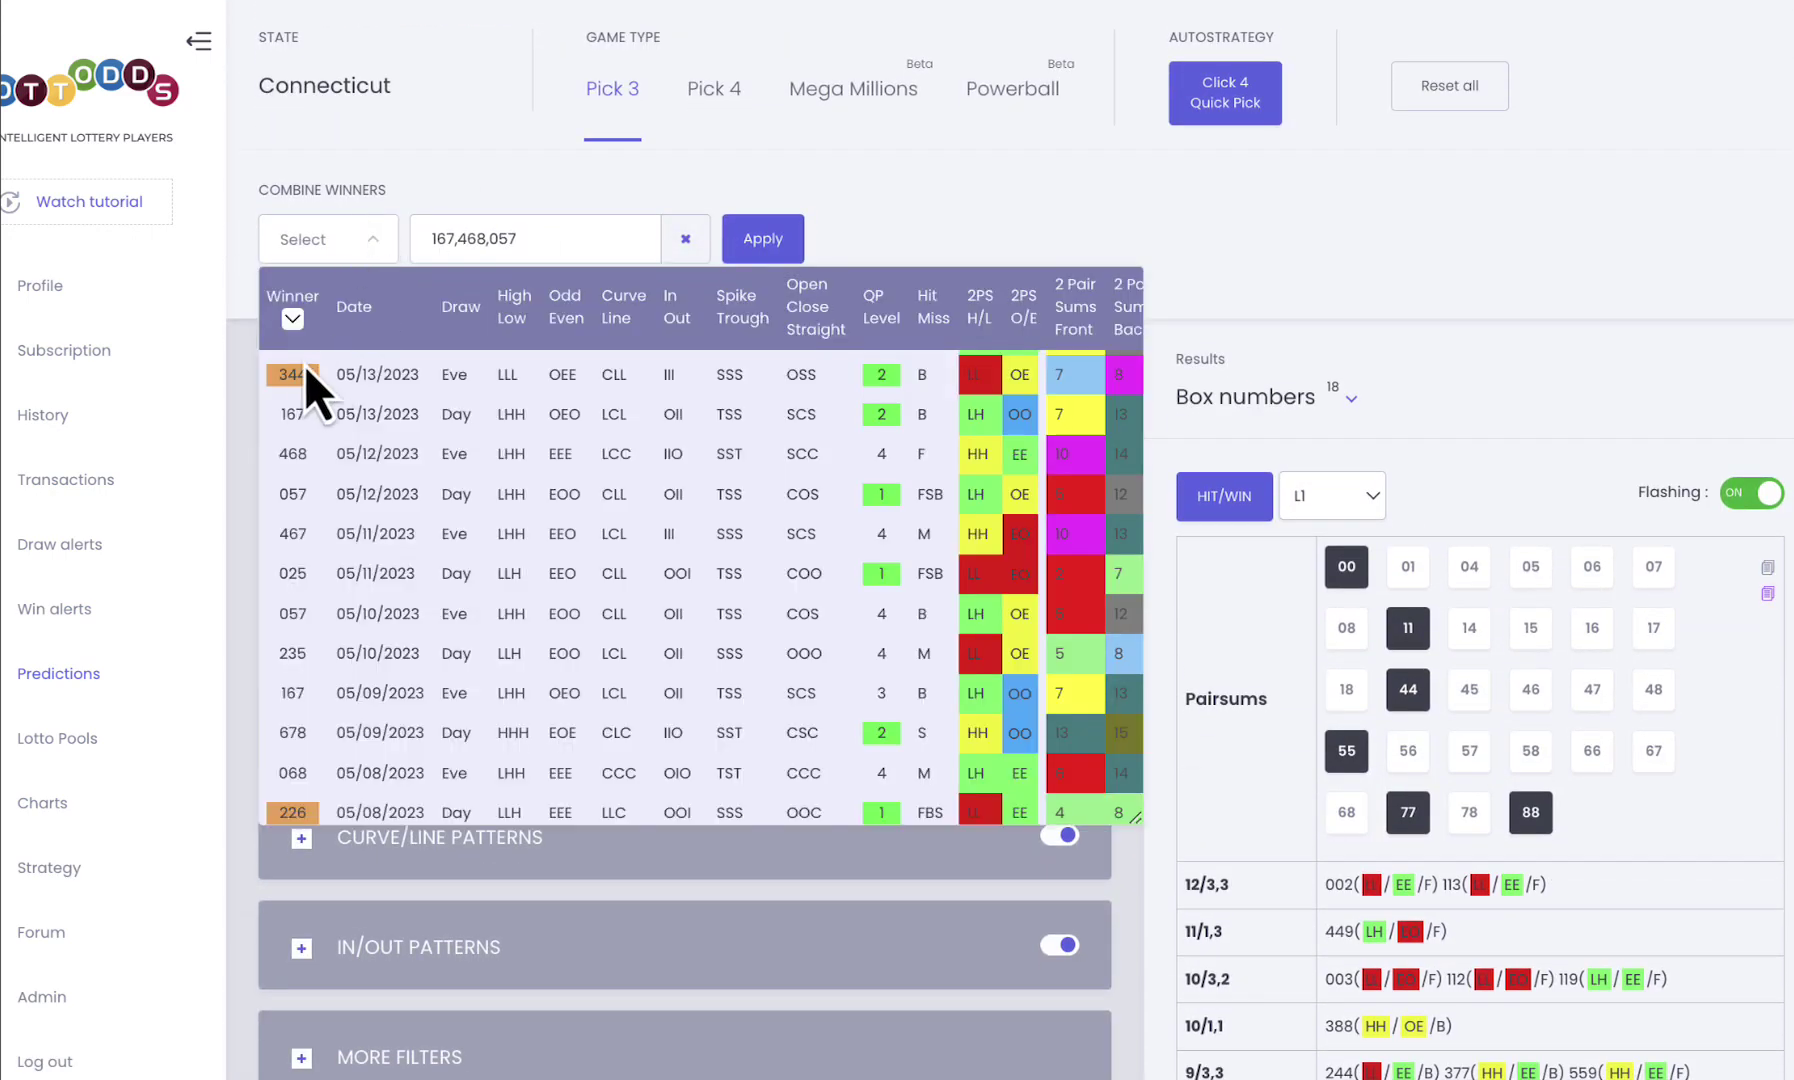
pyautogui.click(1159, 184)
pyautogui.scroll(-4, 1501, 481)
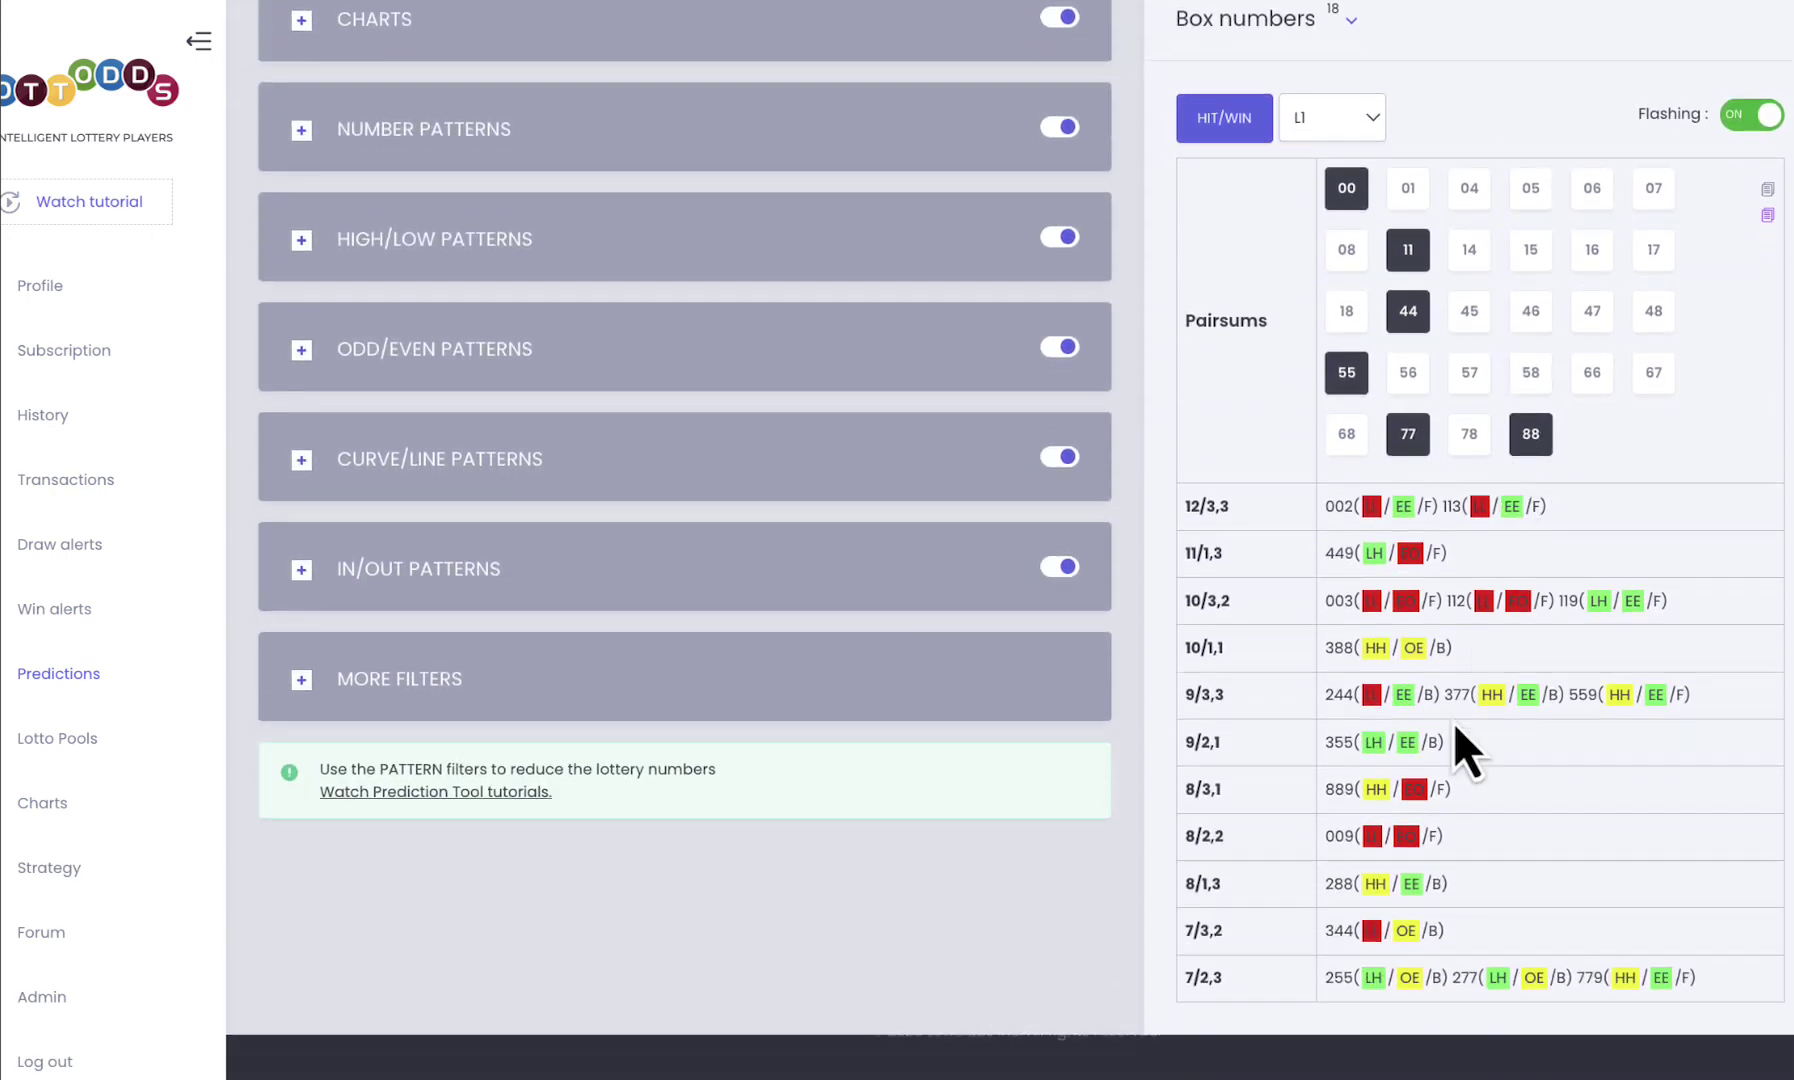
pyautogui.scroll(4, 1451, 776)
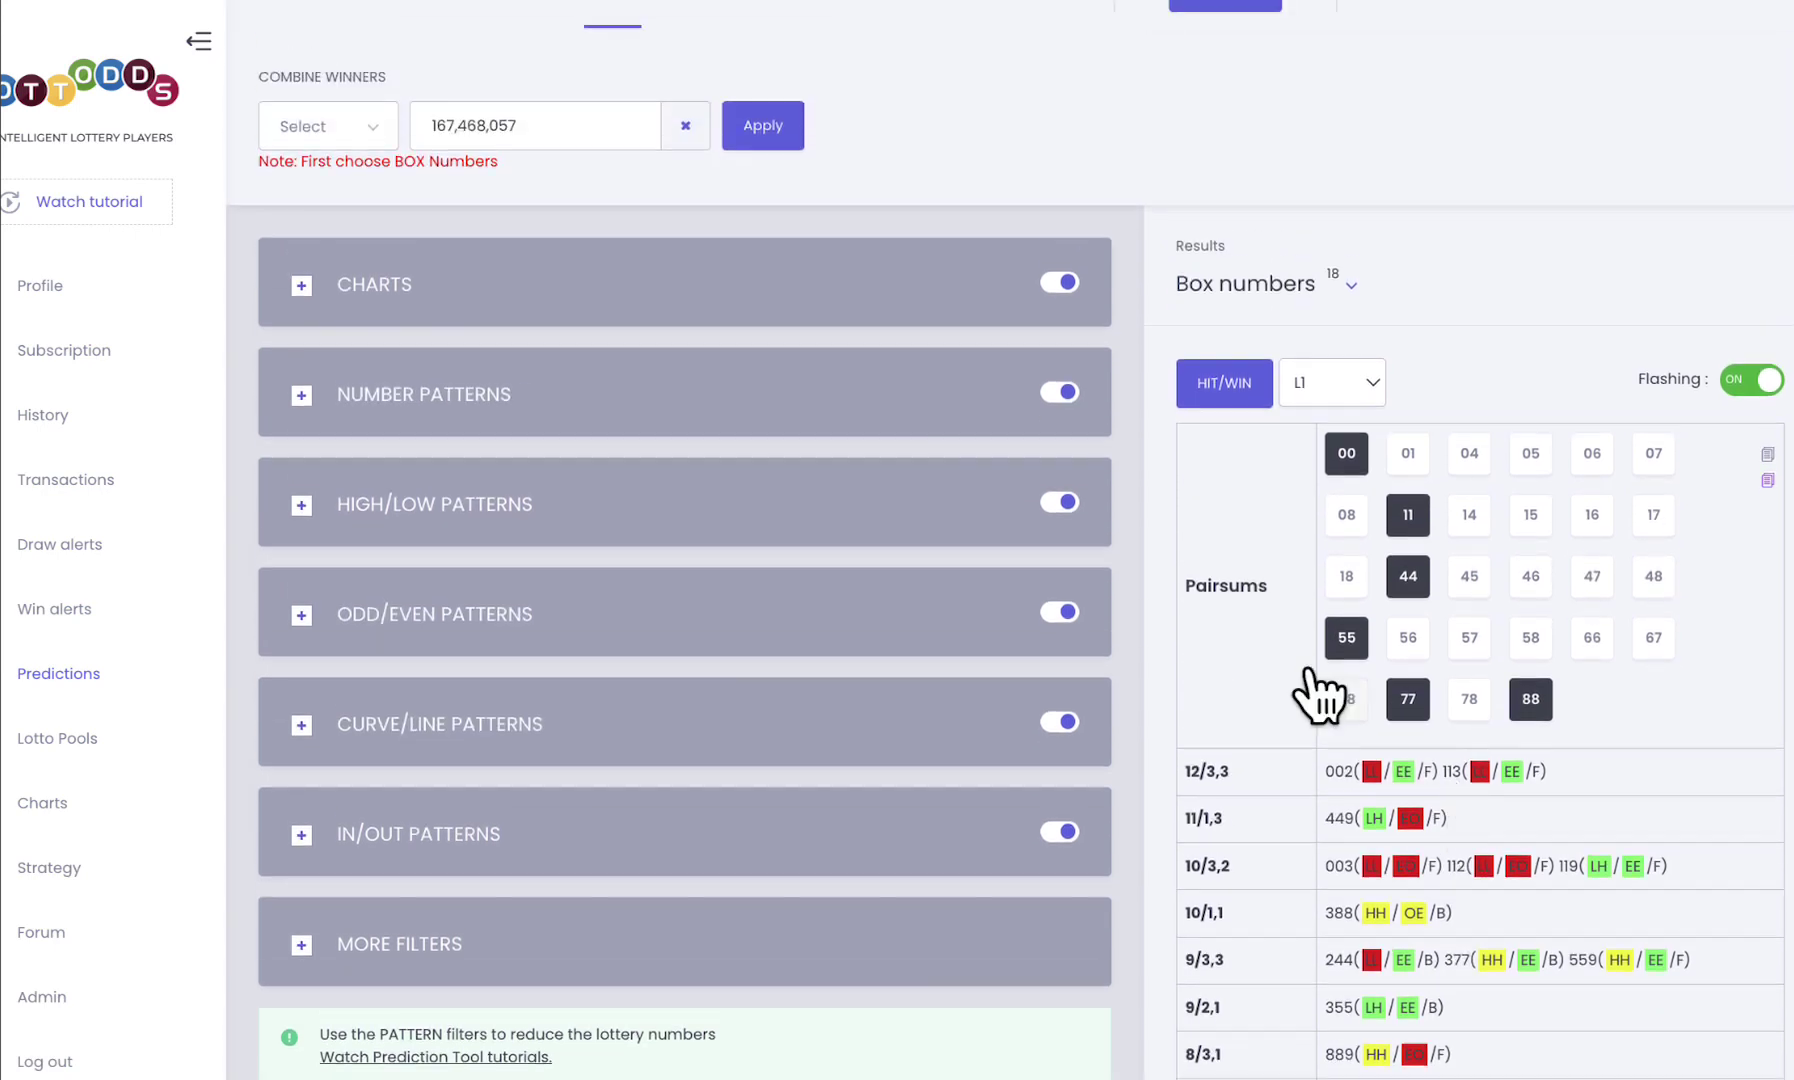
pyautogui.click(537, 145)
pyautogui.hscroll(3, 1000, 304)
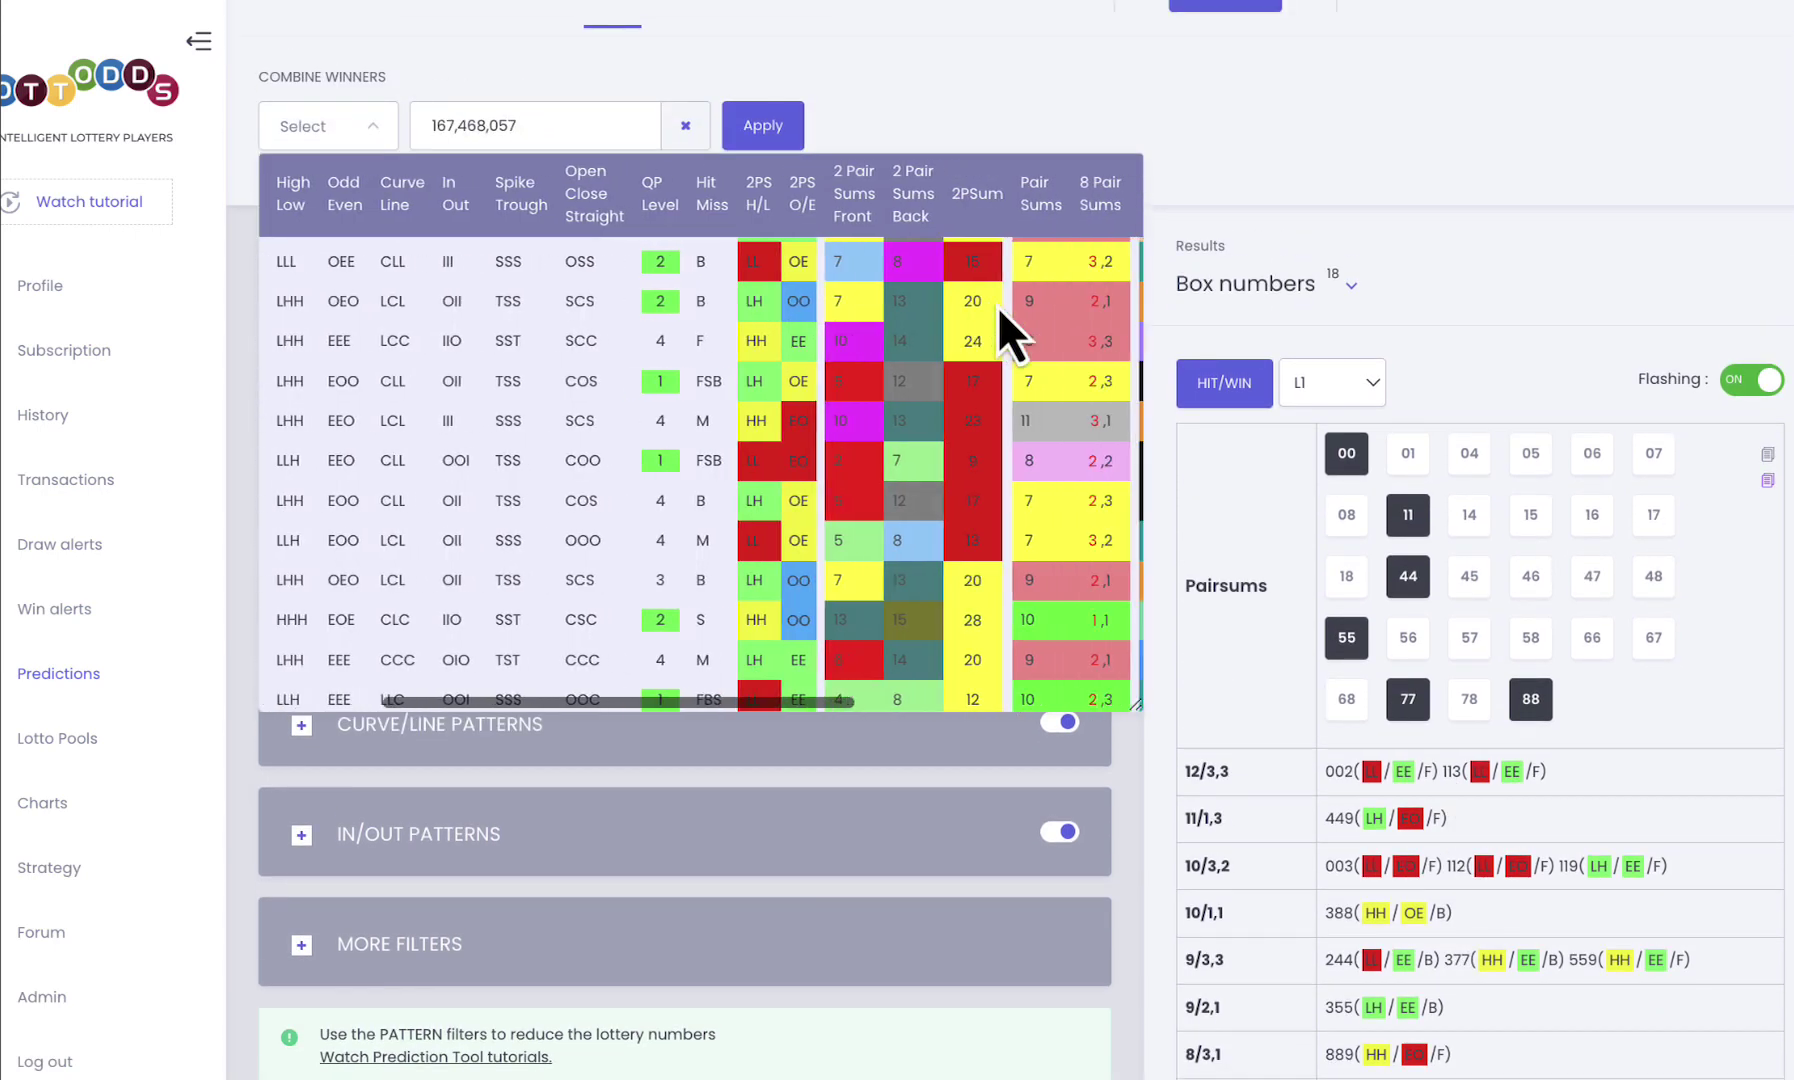
pyautogui.hscroll(-3, 997, 306)
pyautogui.click(1340, 199)
pyautogui.scroll(-4, 1345, 210)
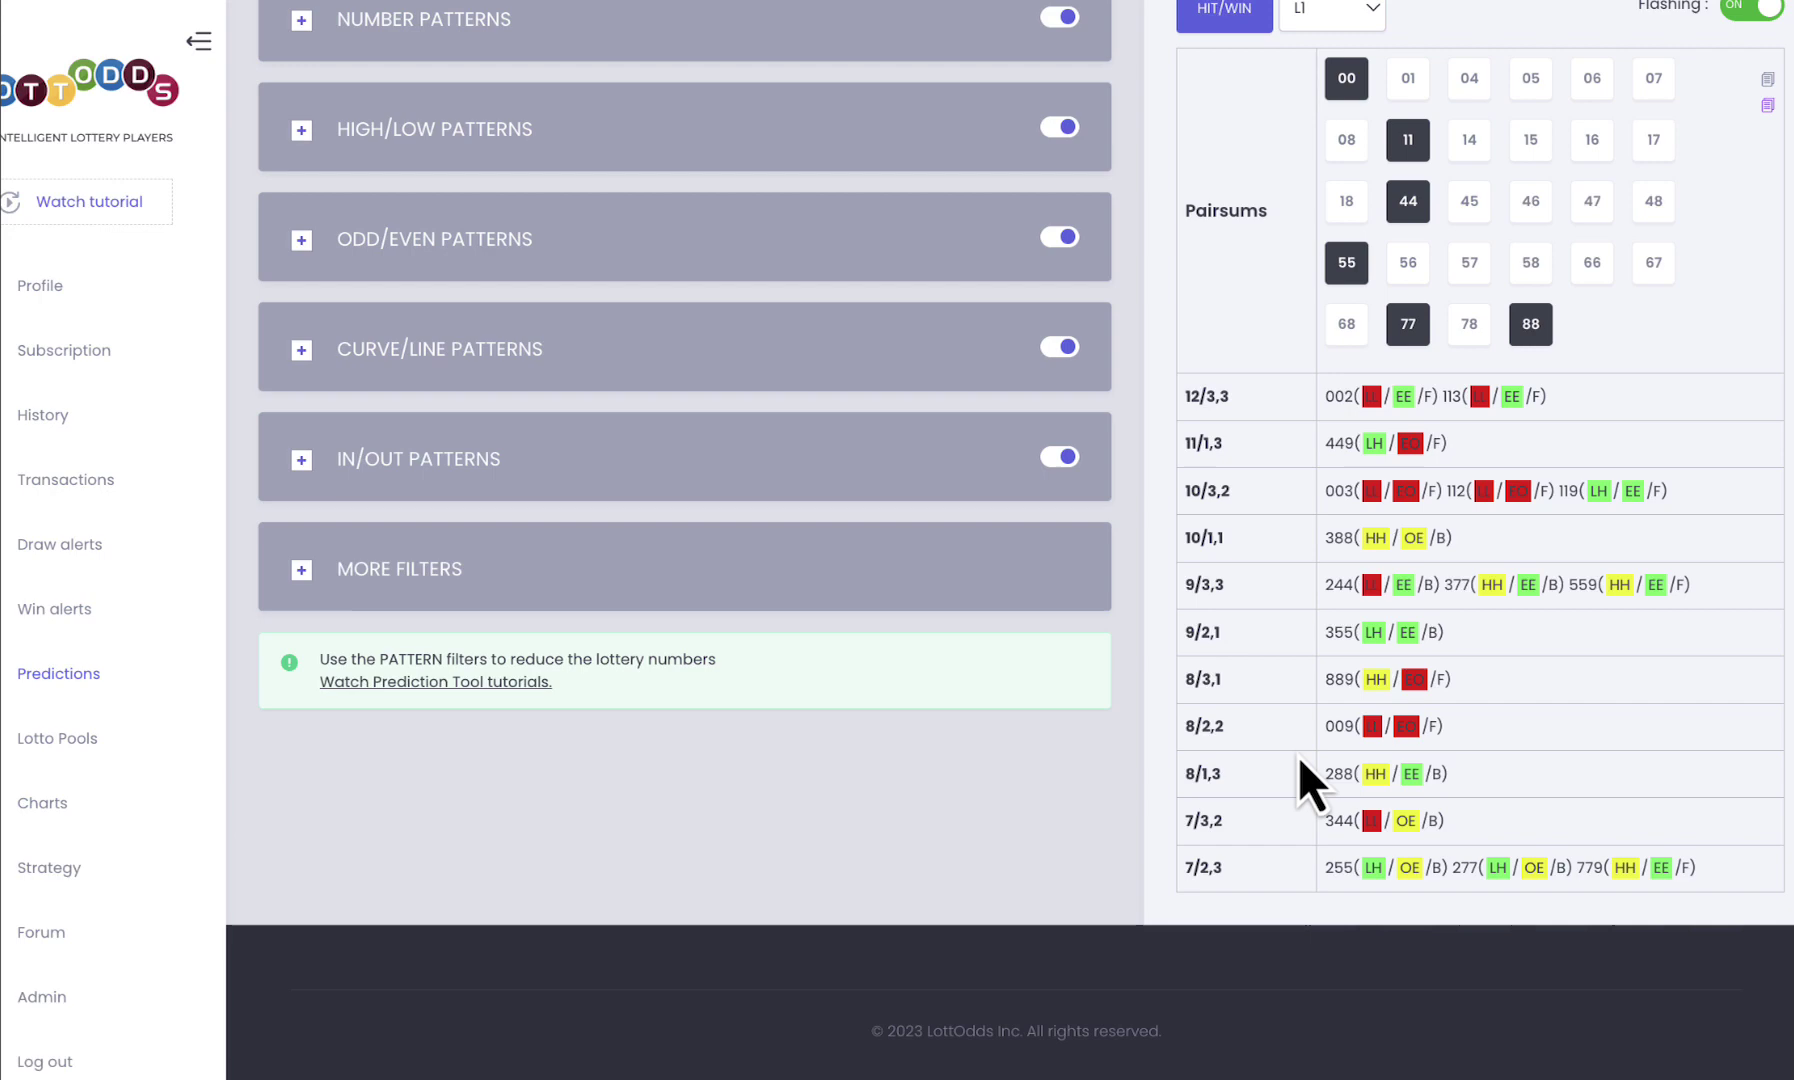
pyautogui.moveTo(1325, 831); pyautogui.dragTo(1353, 828)
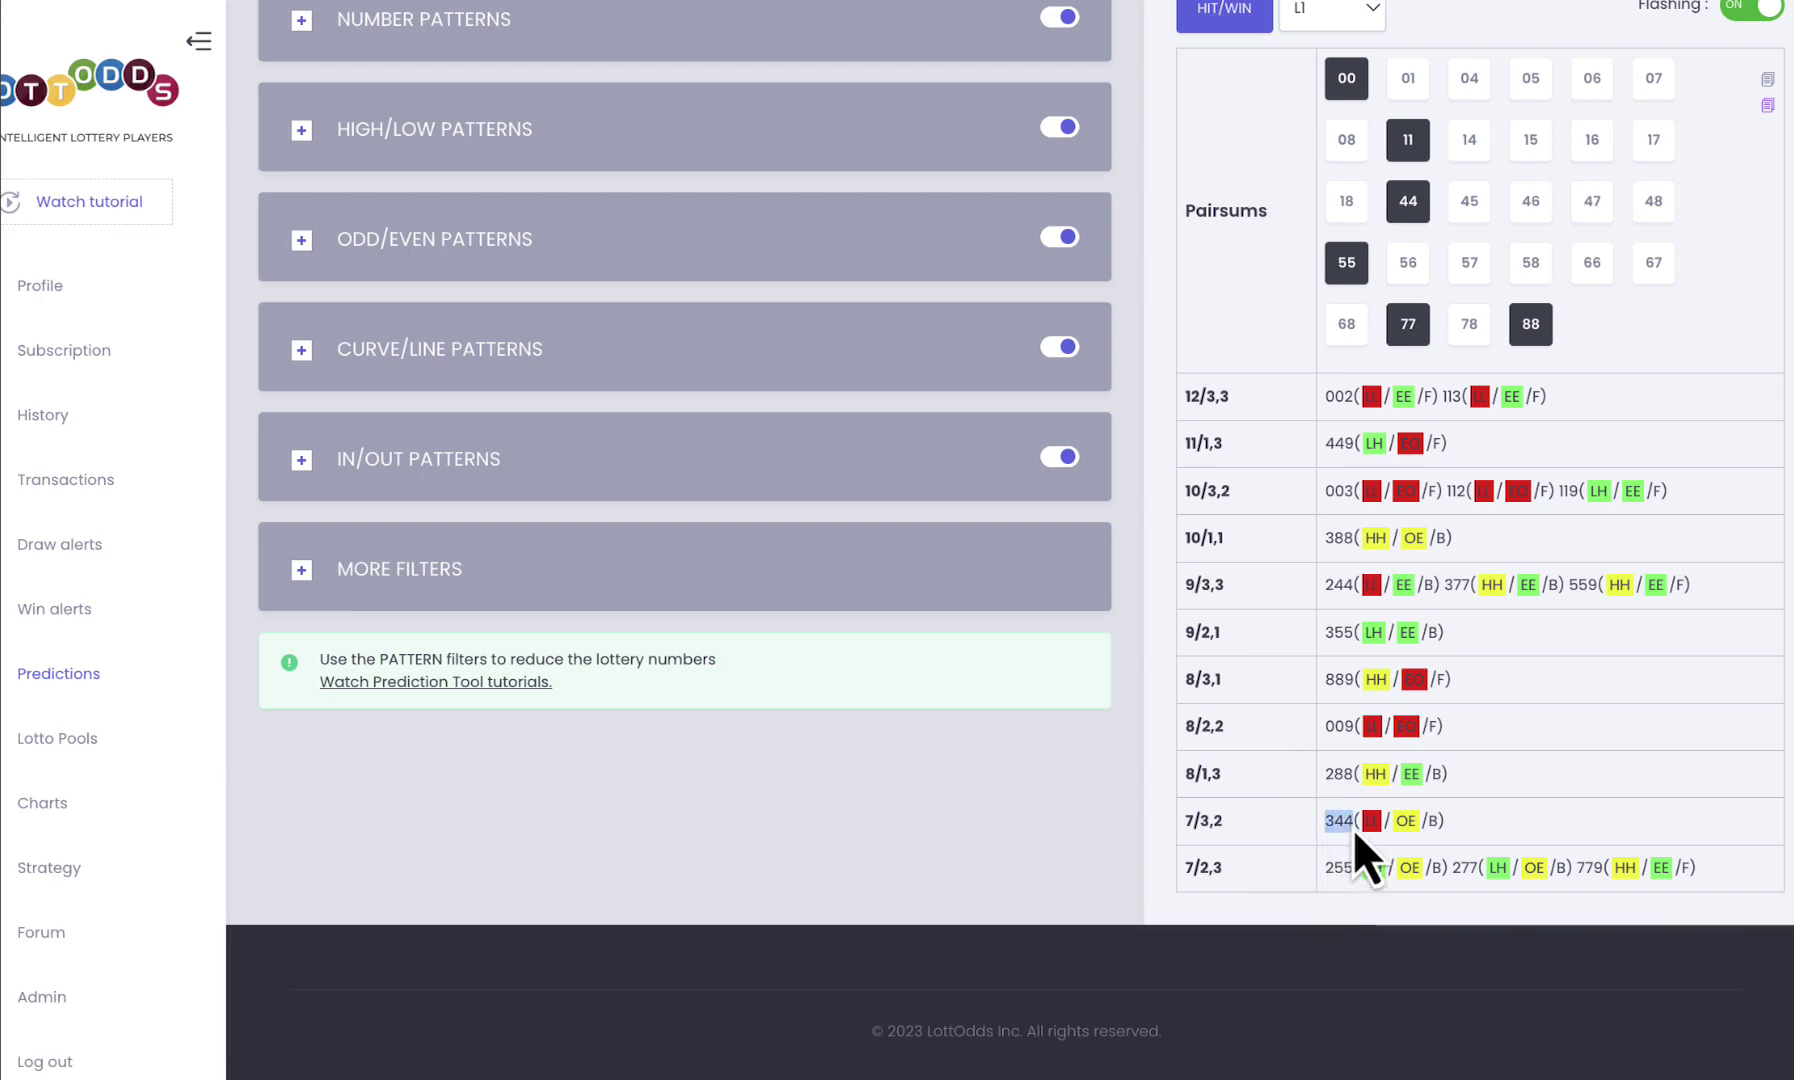
pyautogui.scroll(5, 1444, 456)
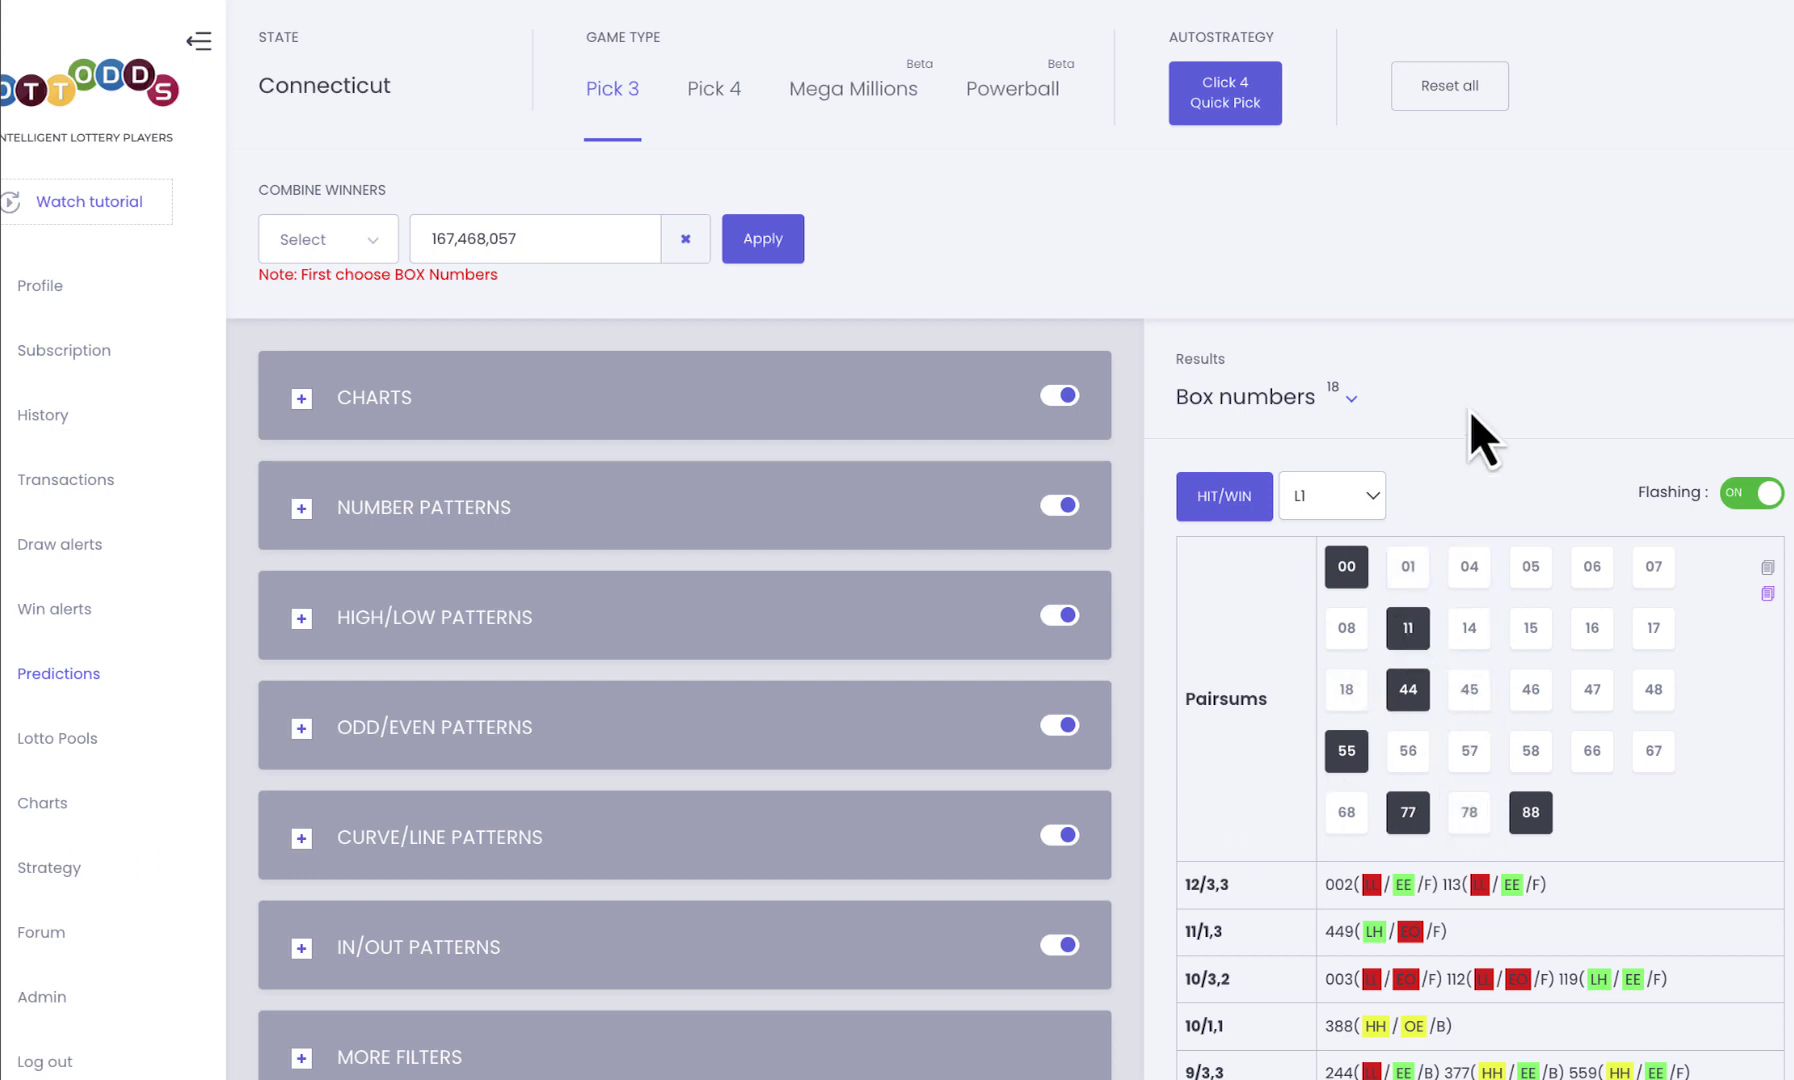
# Cycle the results highlight mode through Split, Back and Front, settling on S/F/B.
pyautogui.click(1240, 497)
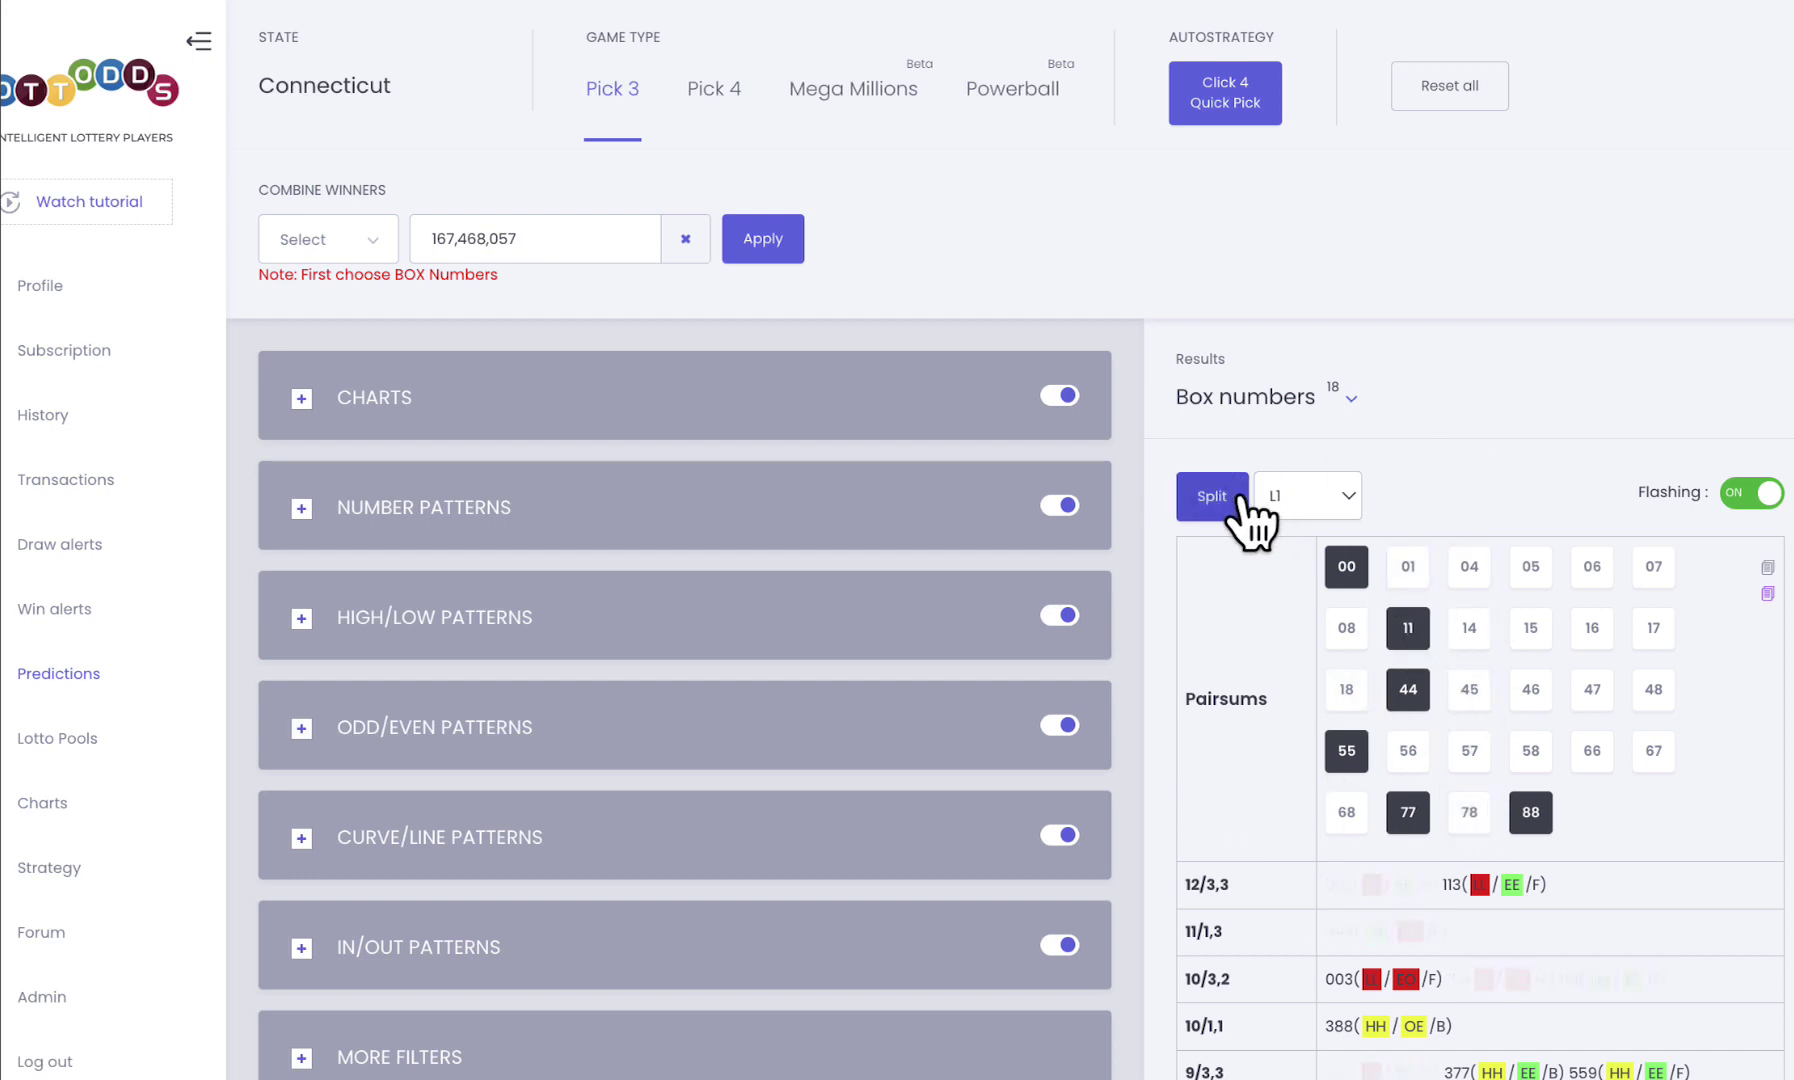
pyautogui.click(1225, 498)
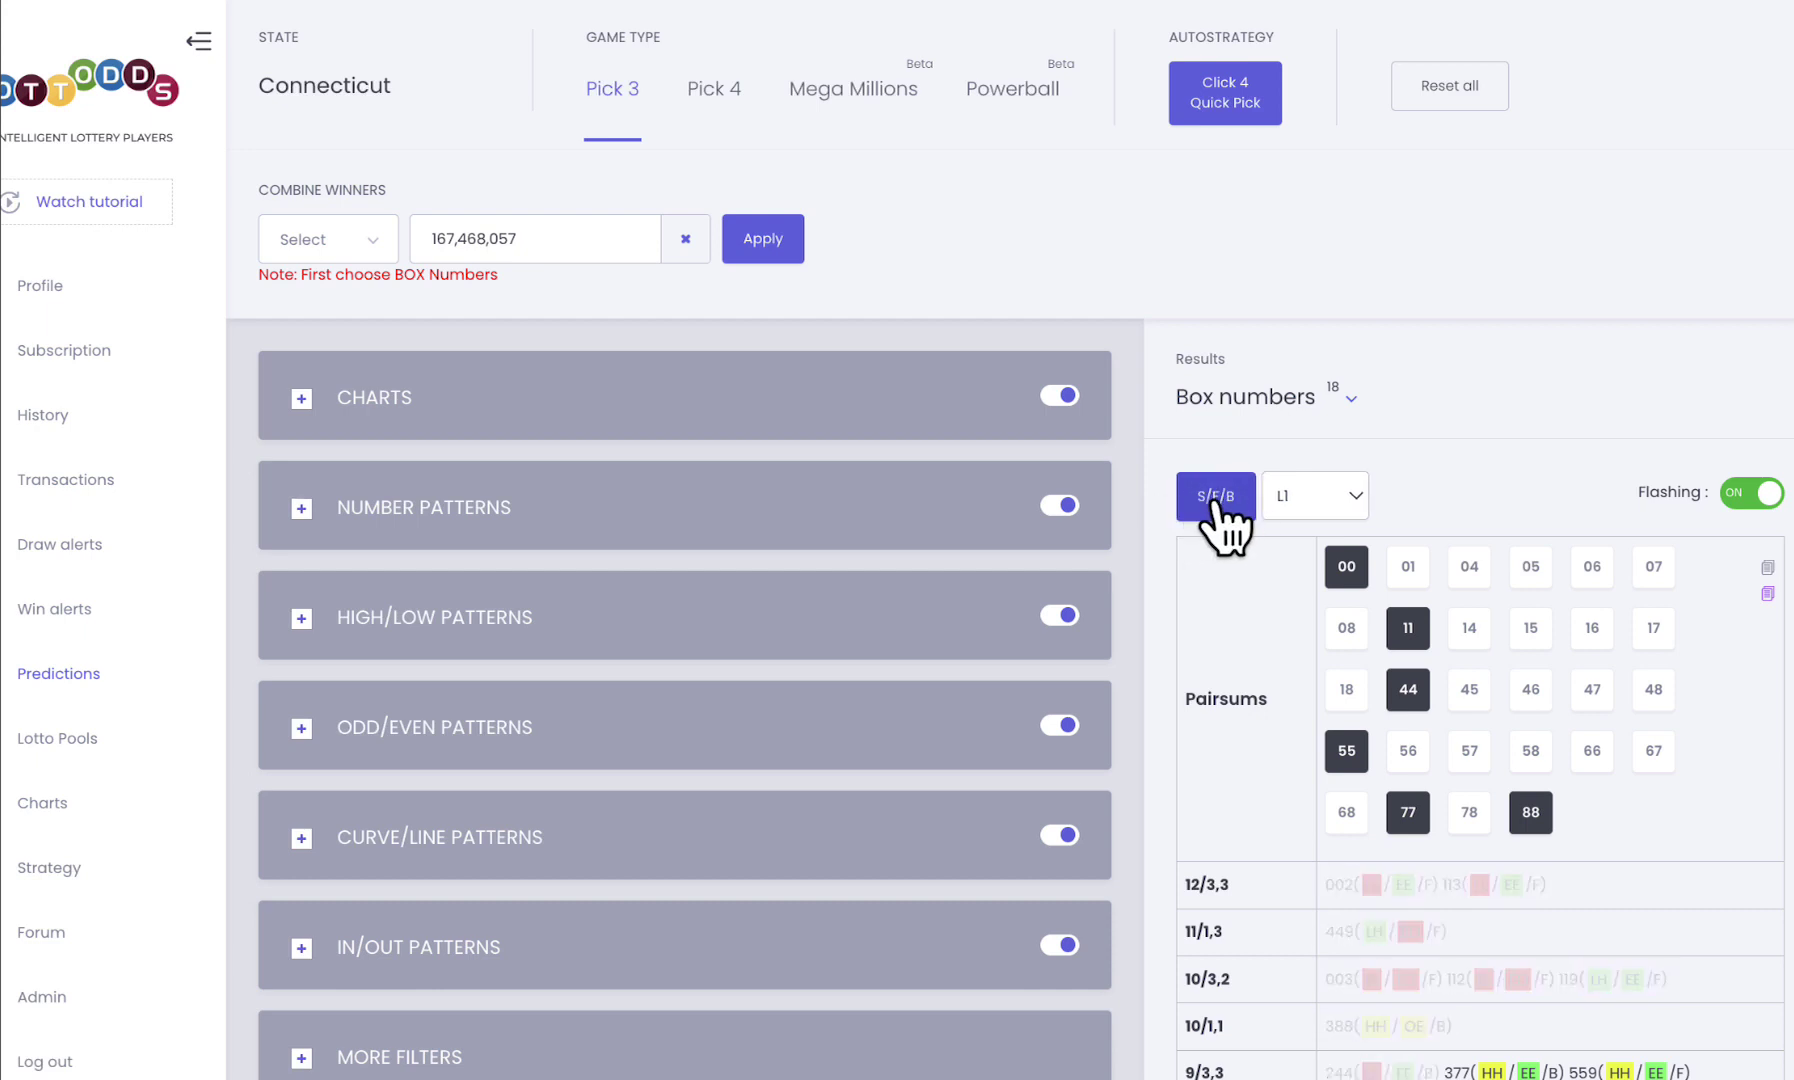
pyautogui.click(1238, 500)
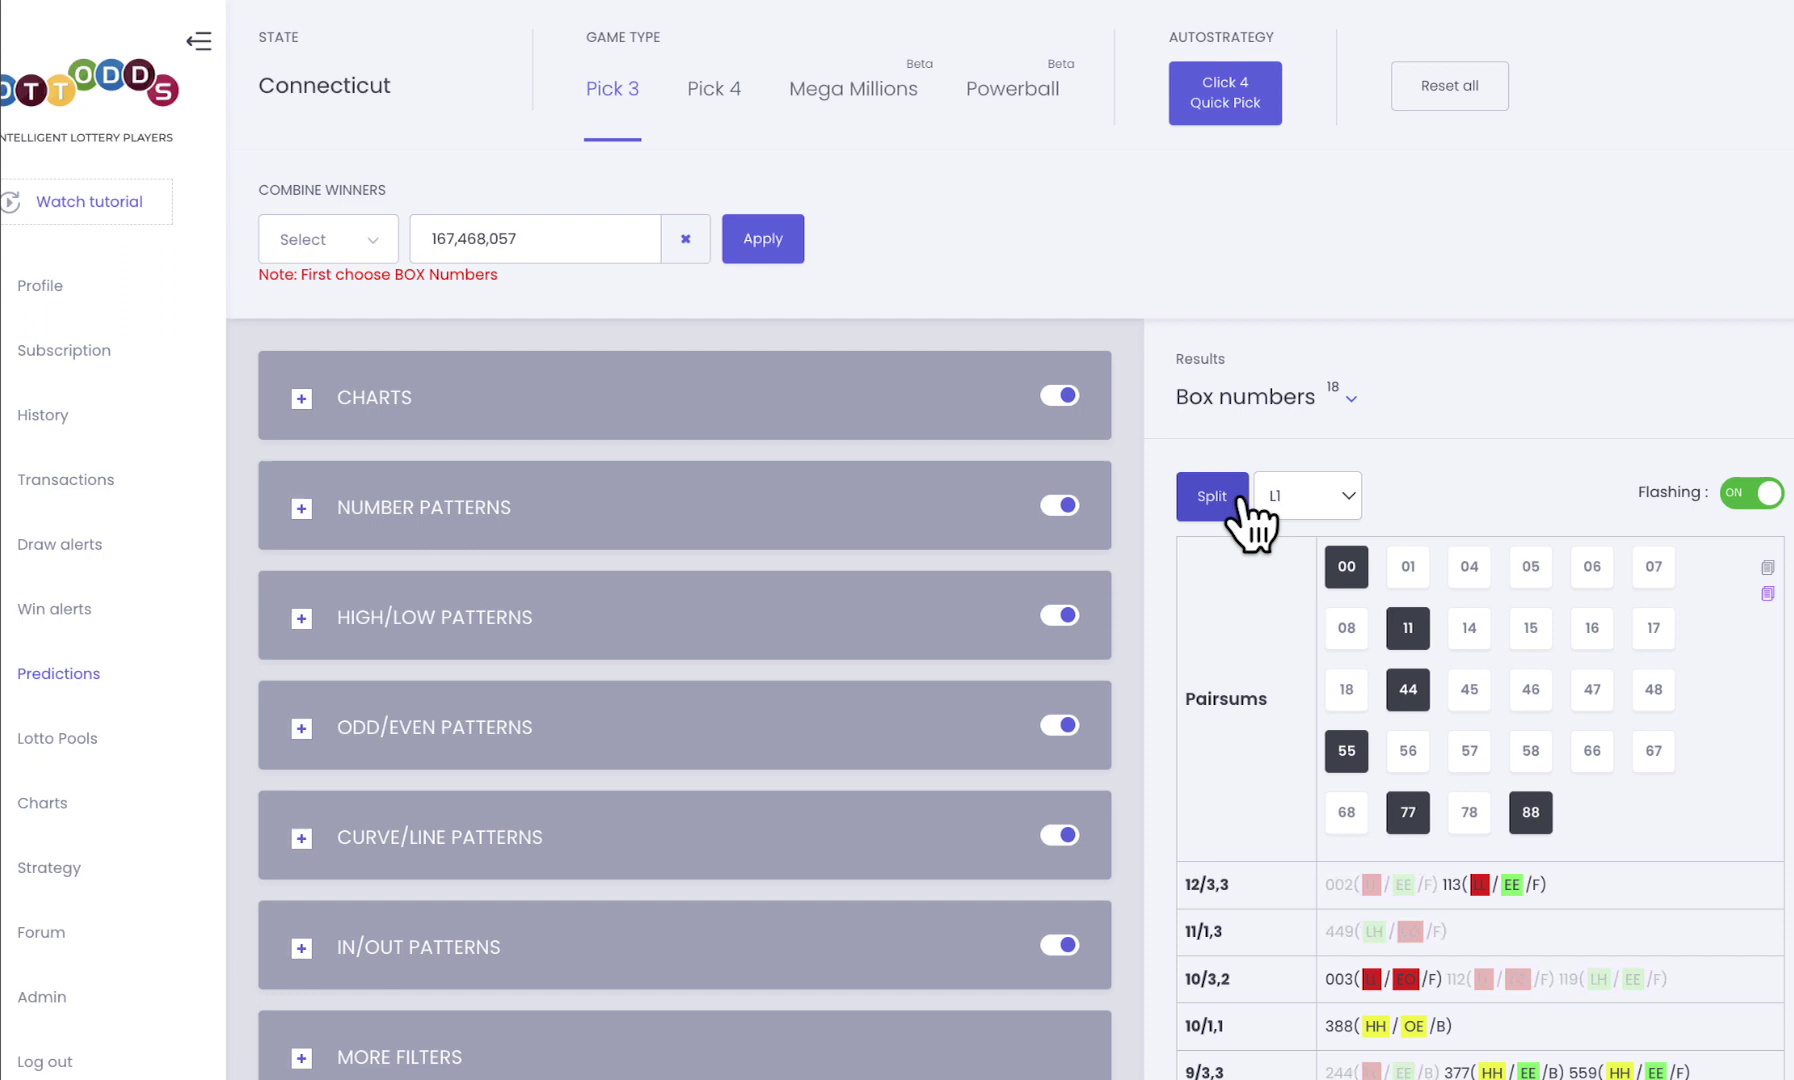
pyautogui.click(1222, 508)
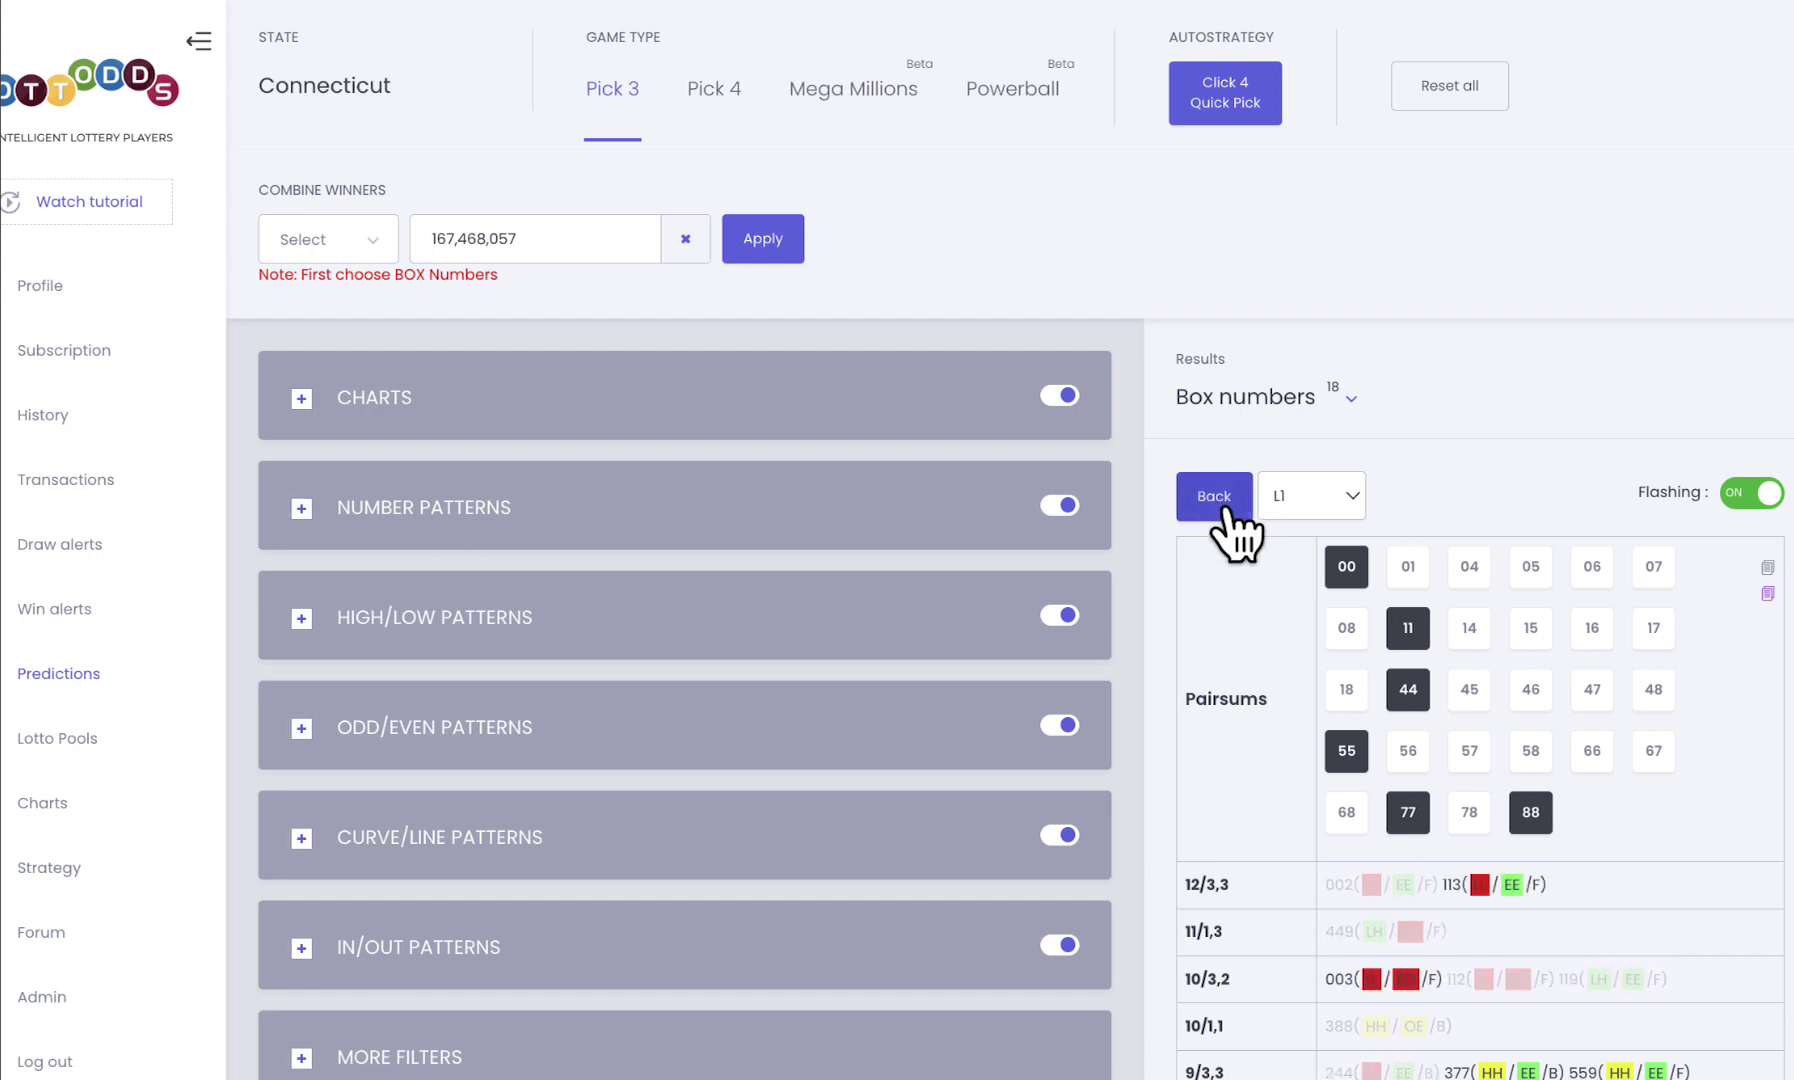
pyautogui.click(1222, 508)
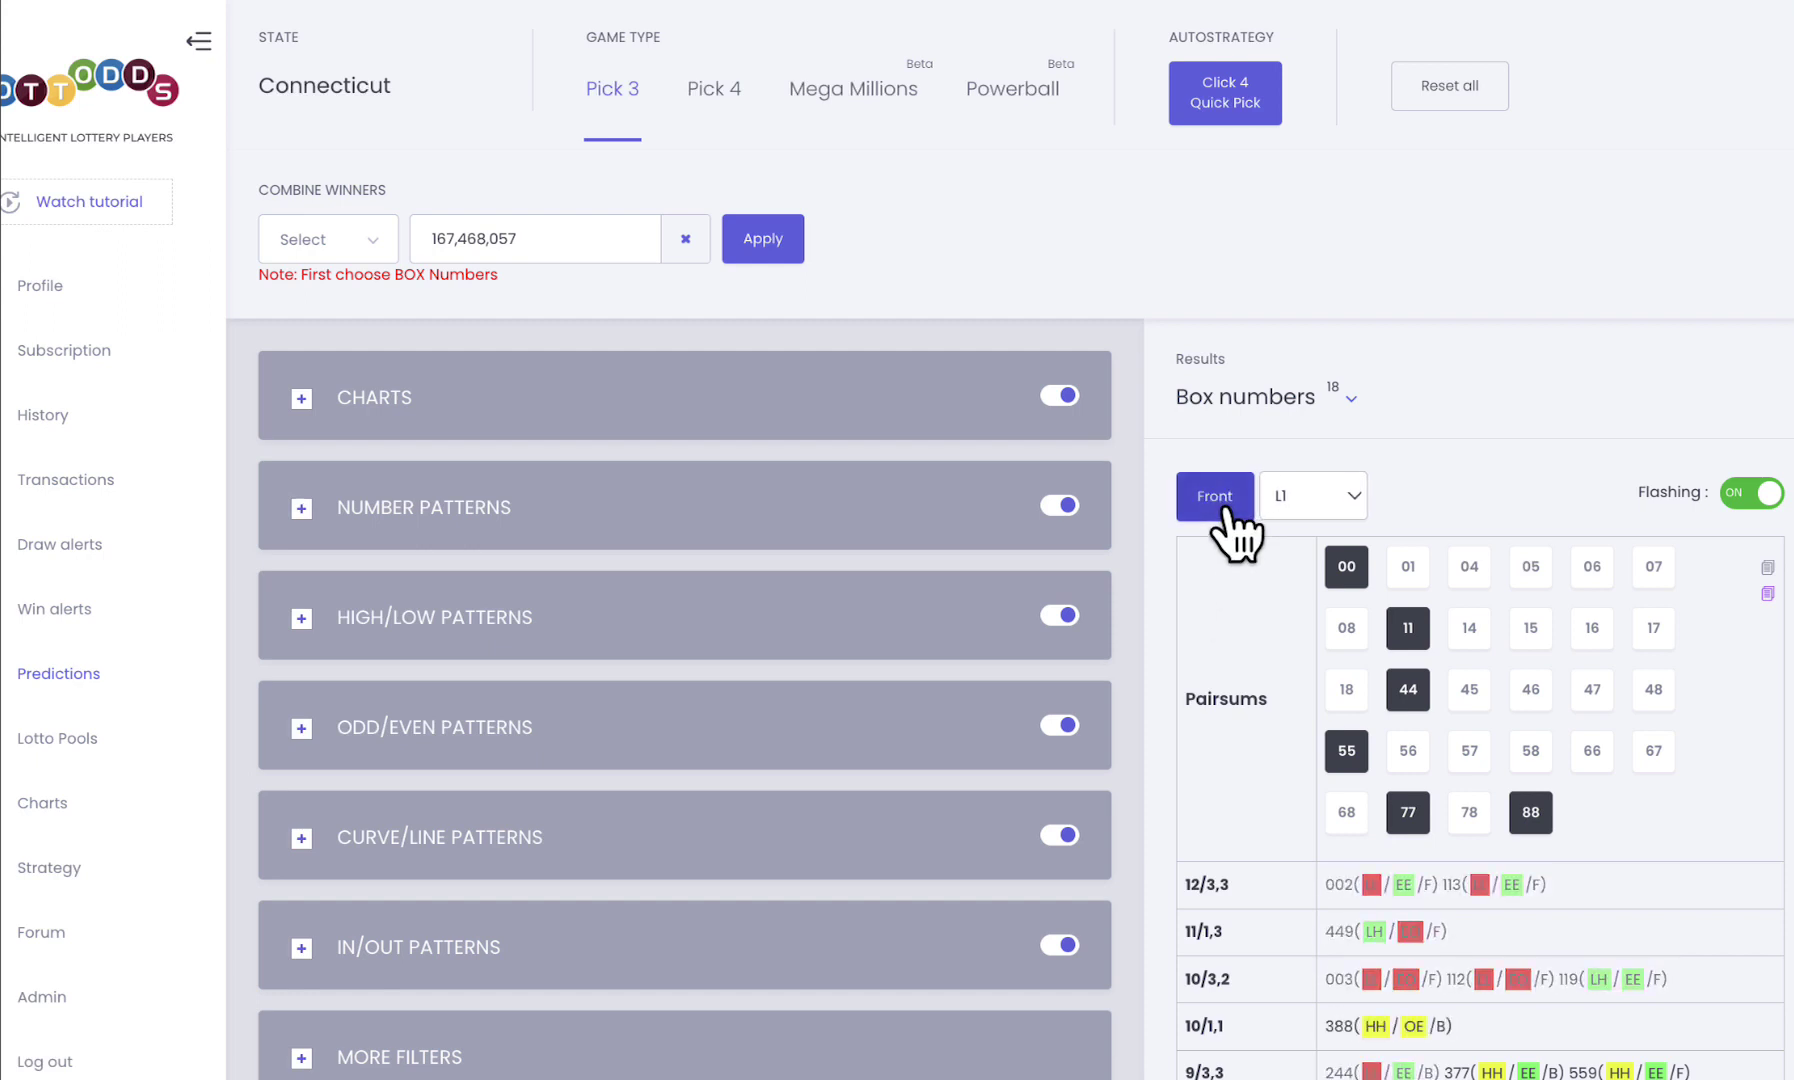
pyautogui.click(1224, 508)
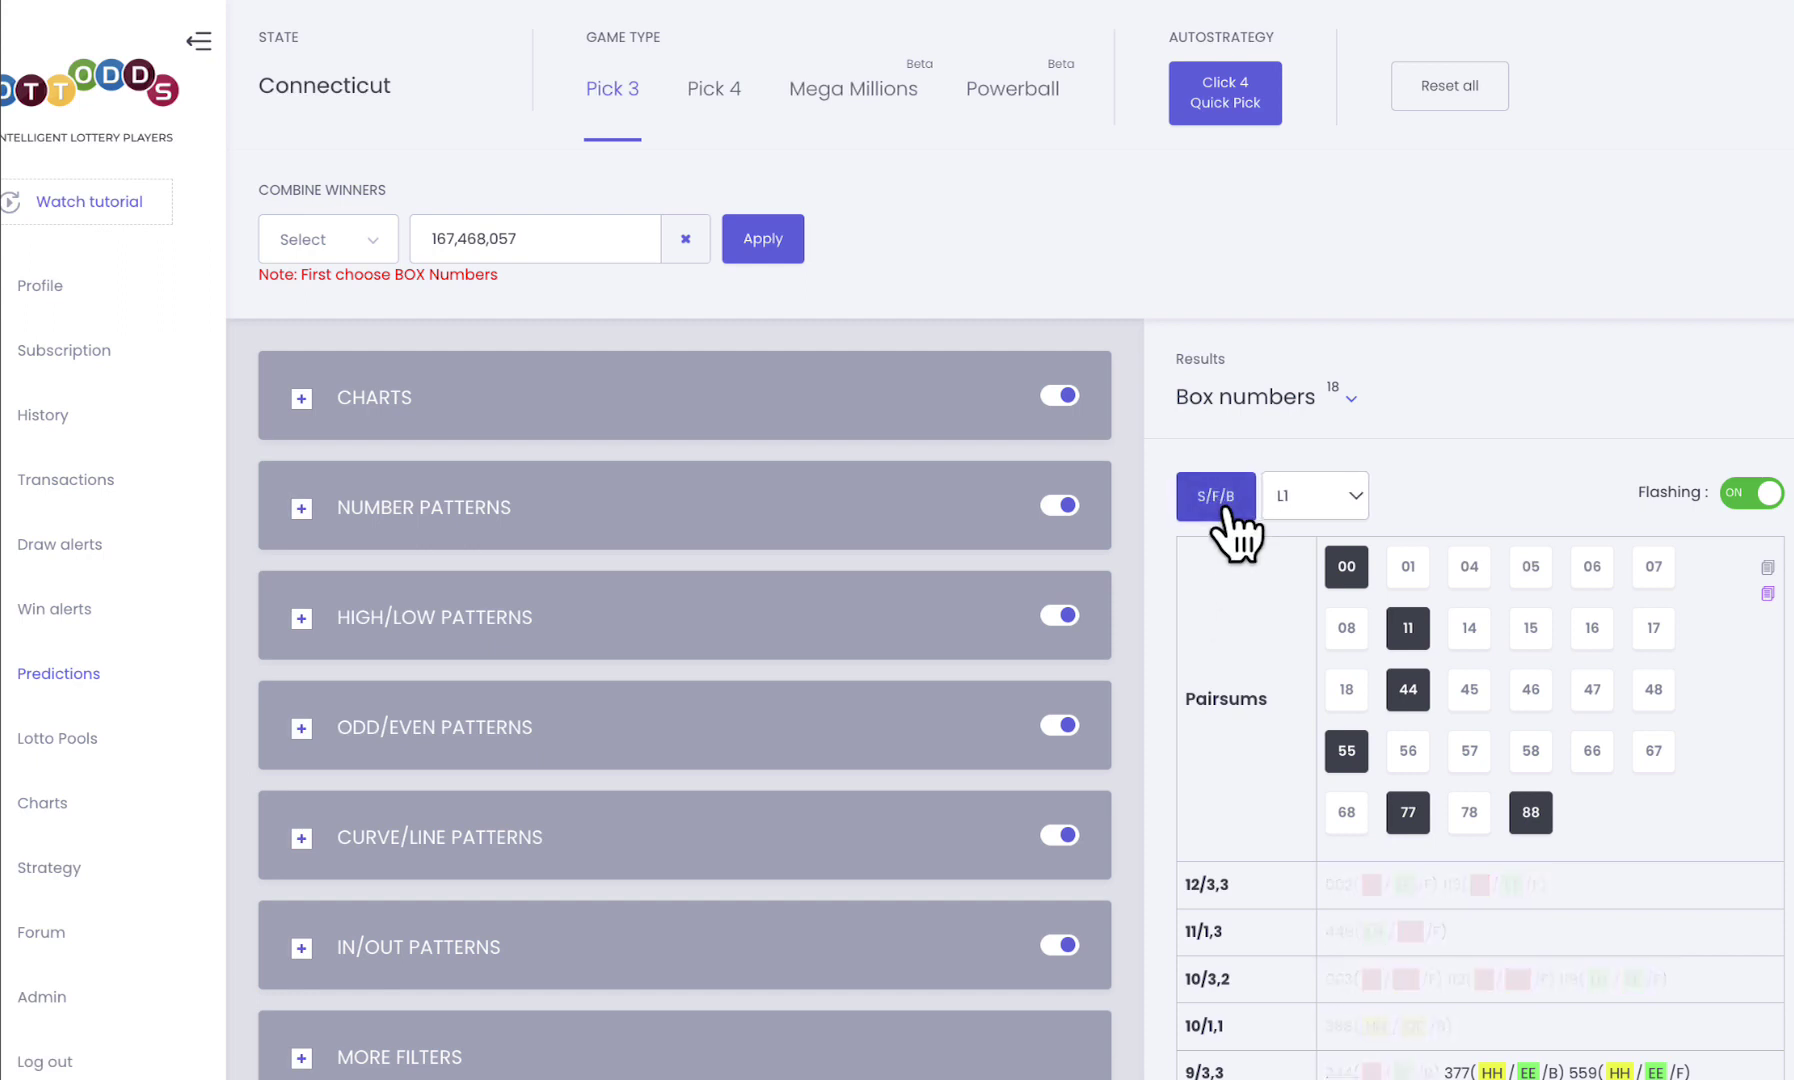
# Turn Flashing off and review the purple-highlighted matches such as 002, 449 and 388.
pyautogui.click(1762, 498)
pyautogui.scroll(-6, 1594, 592)
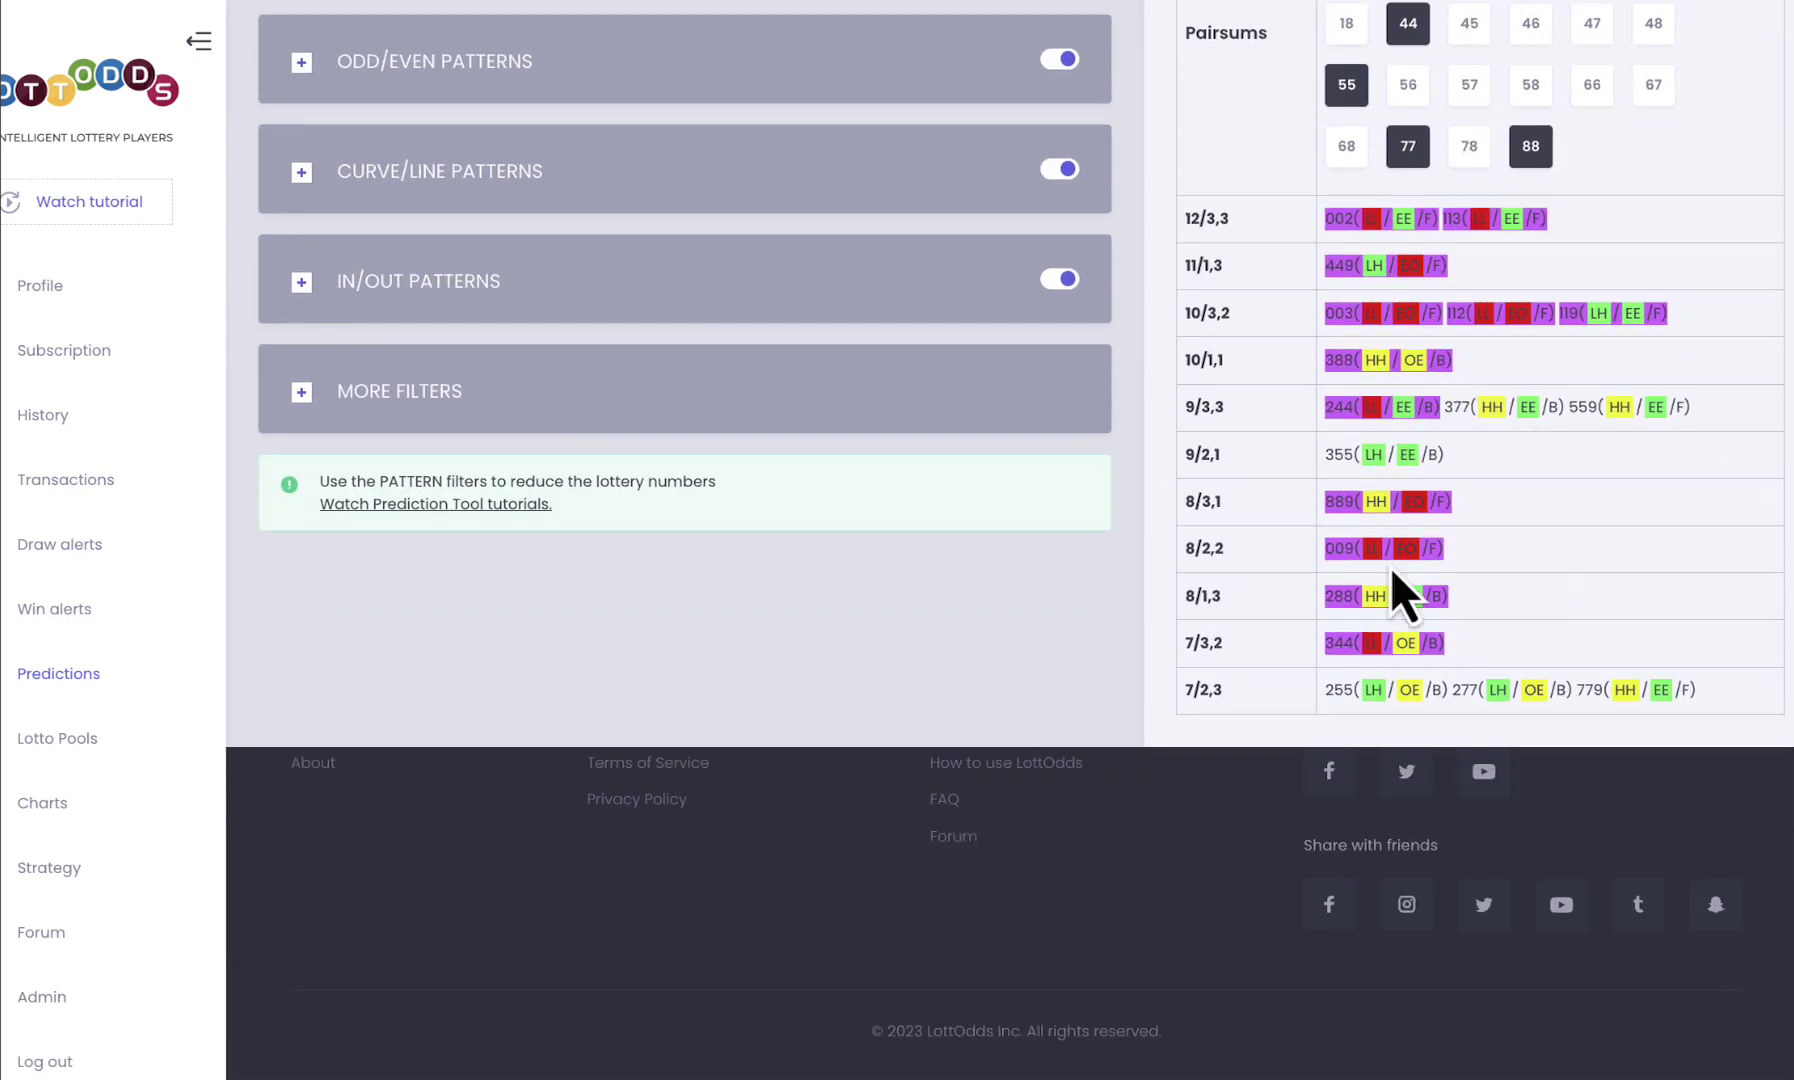
pyautogui.scroll(5, 1409, 441)
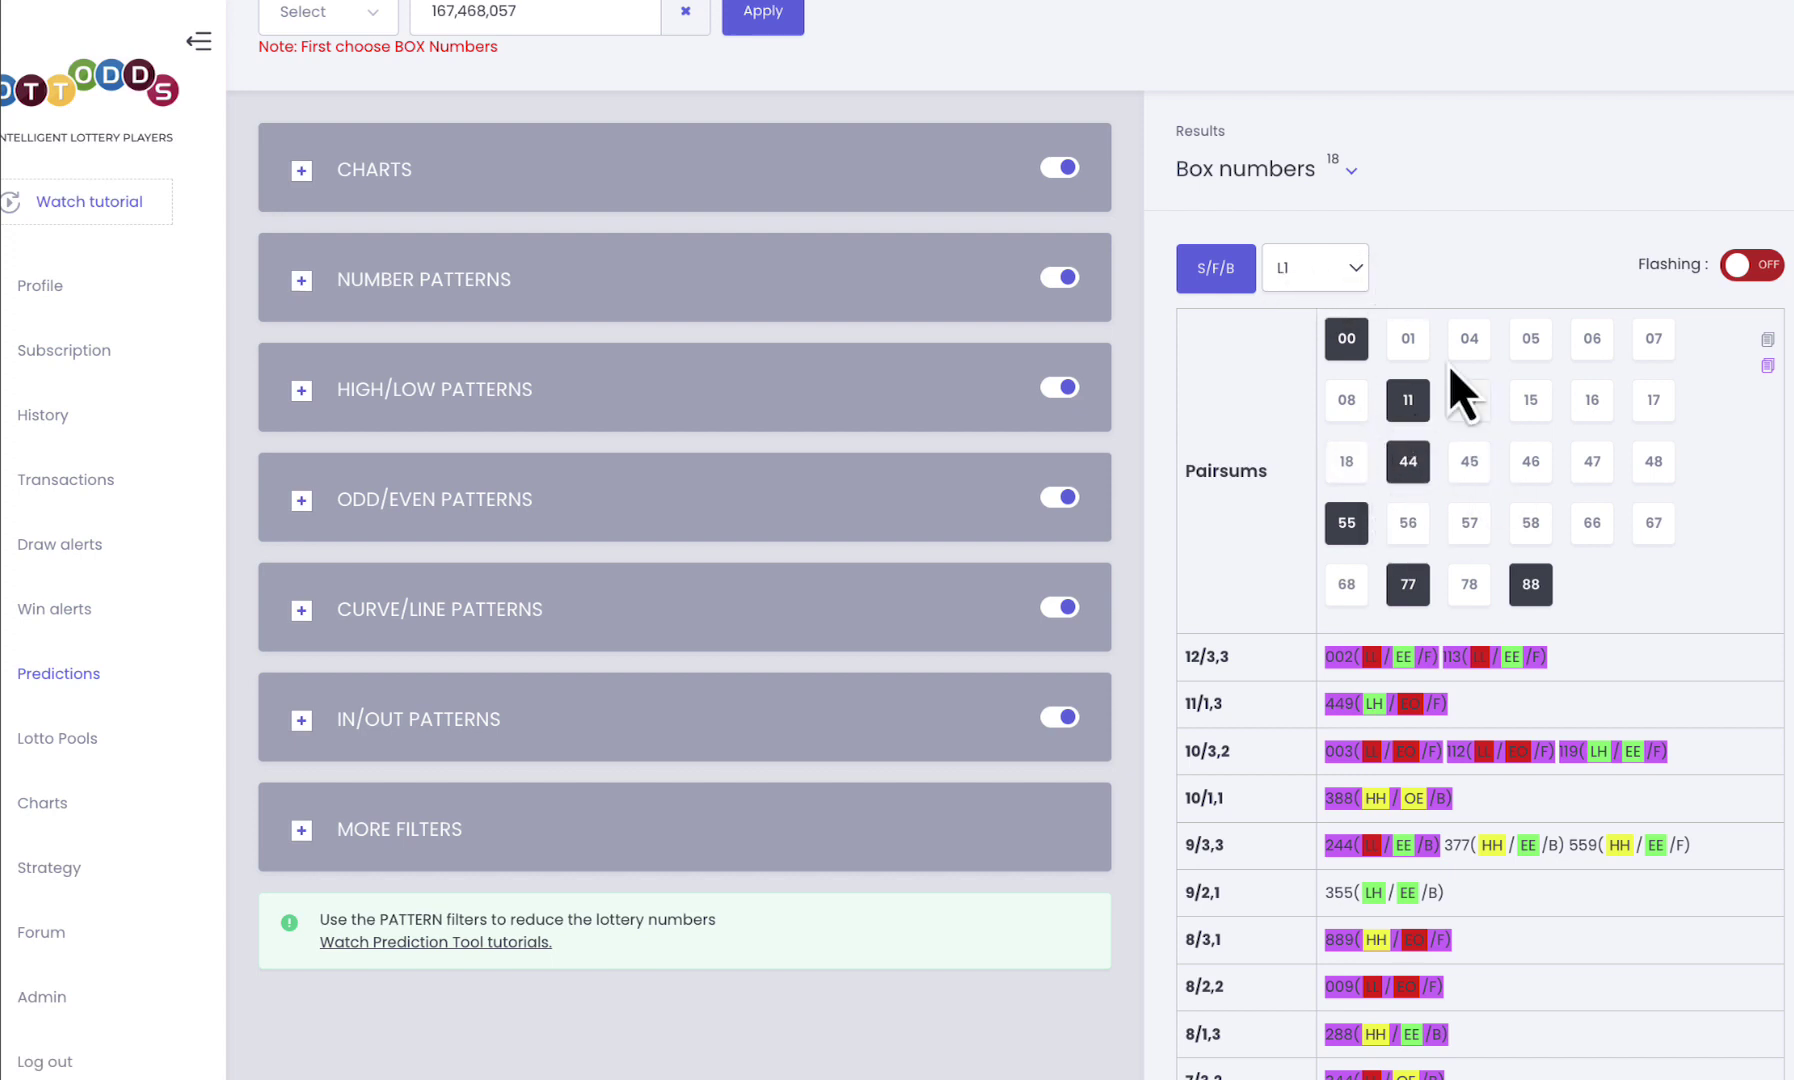
pyautogui.scroll(-2, 1466, 768)
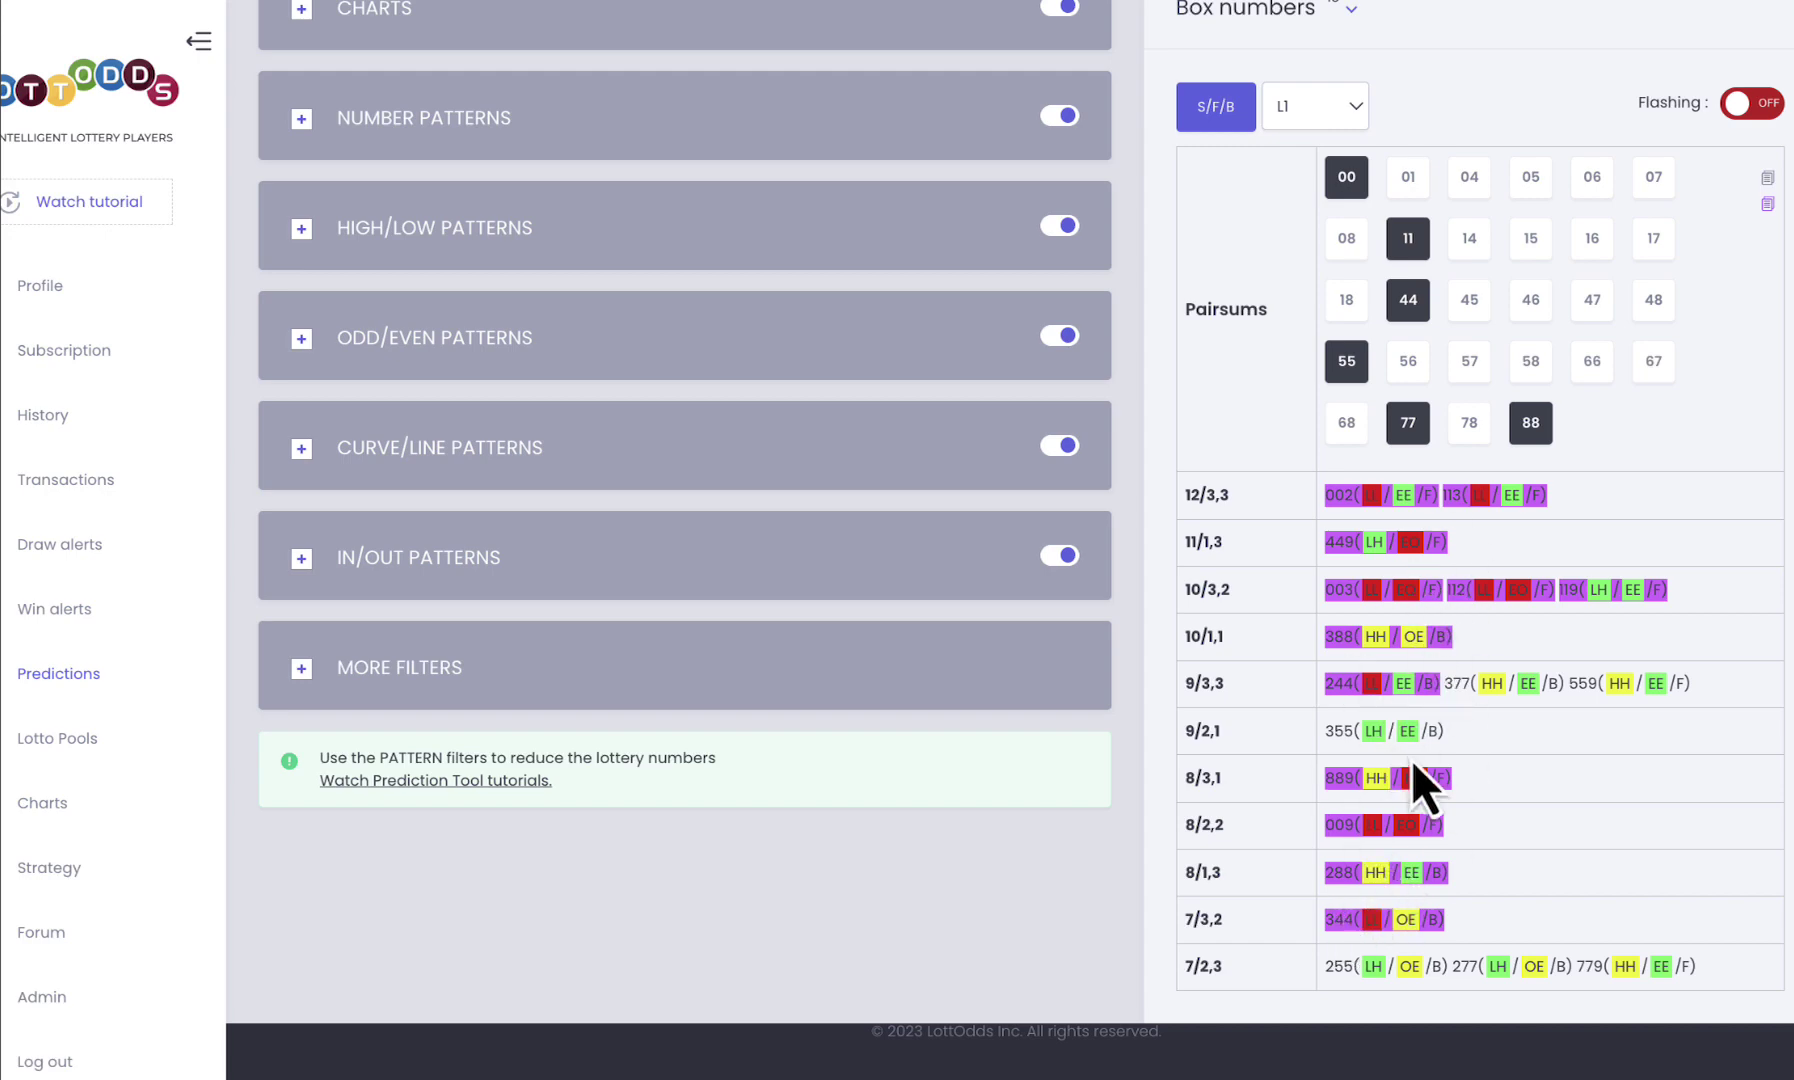
pyautogui.scroll(5, 1252, 410)
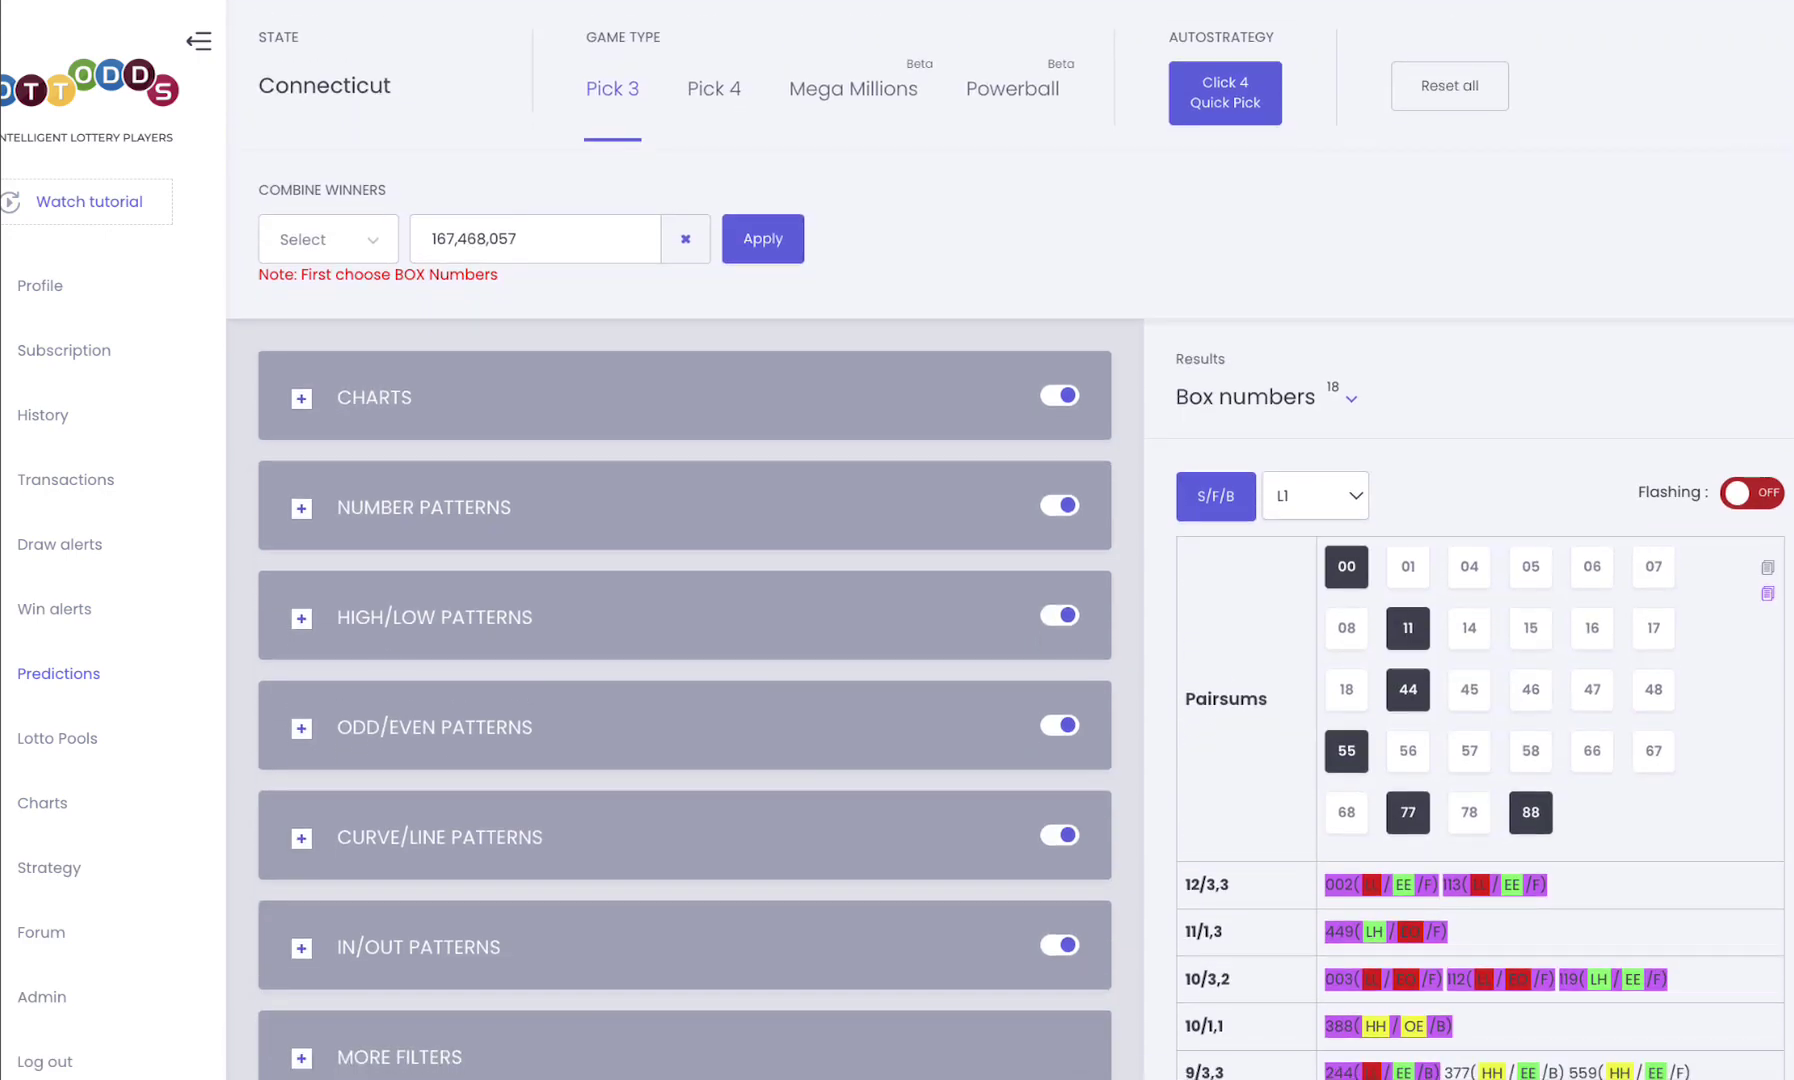